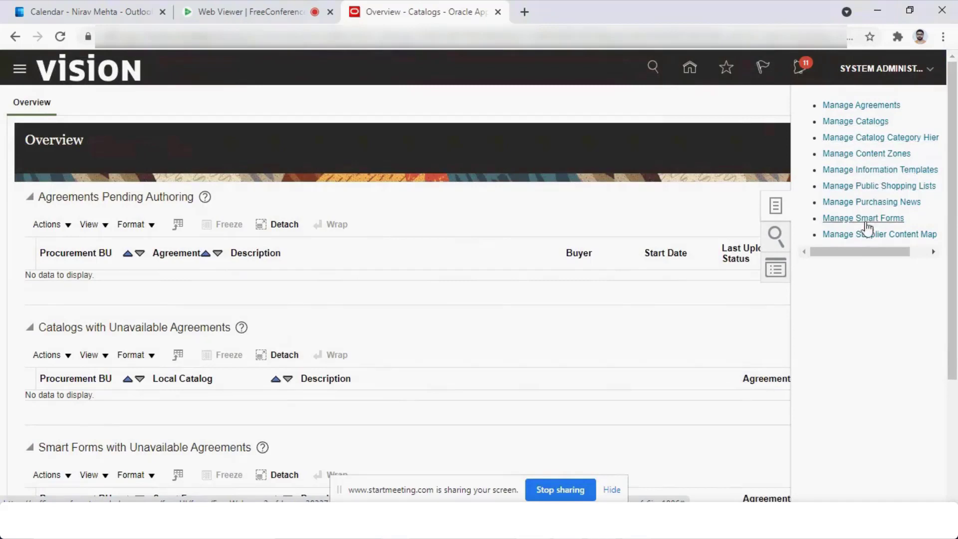
Go to the catalog management page and open the Amazon punchout catalog for editing.
{"action": "left_click", "coordinate": [868, 122]}
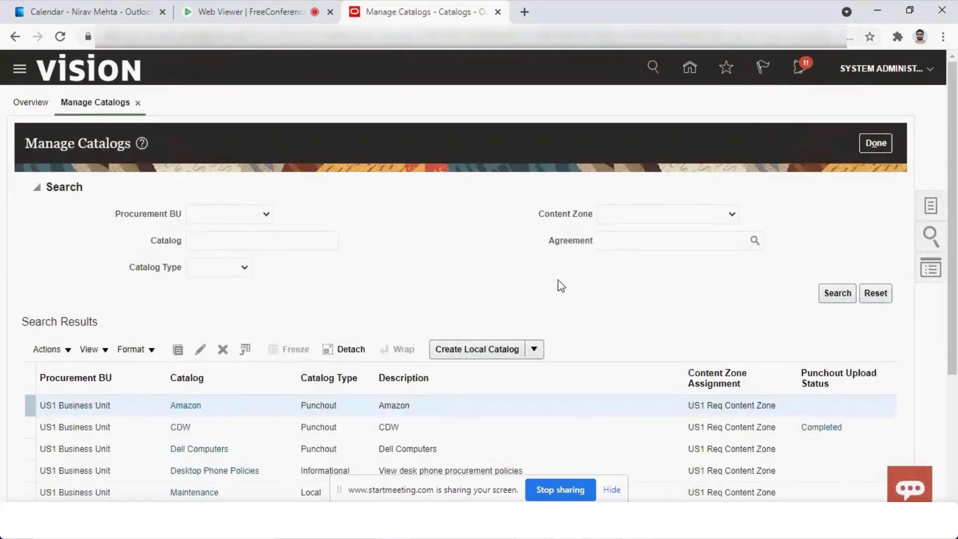
{"action": "scroll", "coordinate": [956, 234], "scroll_direction": "down", "scroll_amount": 2}
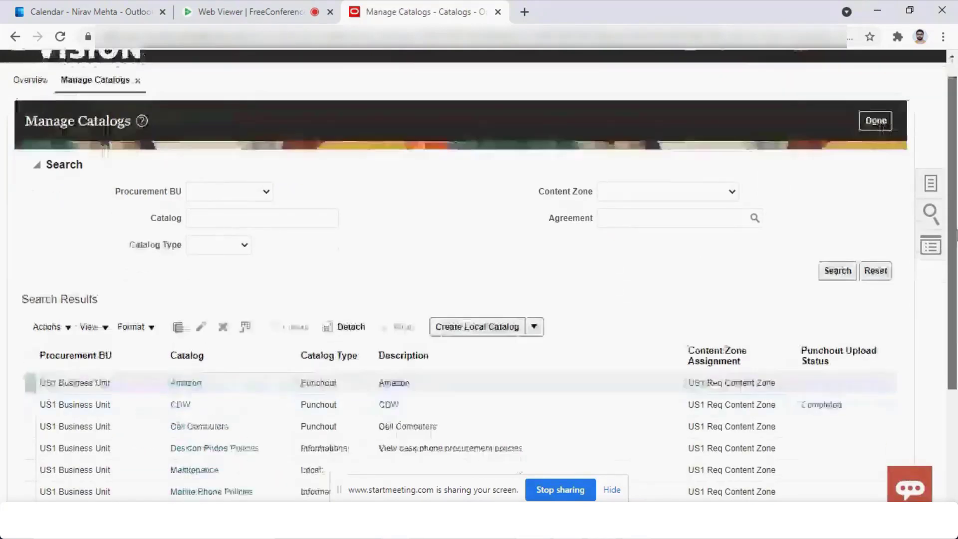
{"action": "scroll", "coordinate": [956, 235], "scroll_direction": "down", "scroll_amount": 3}
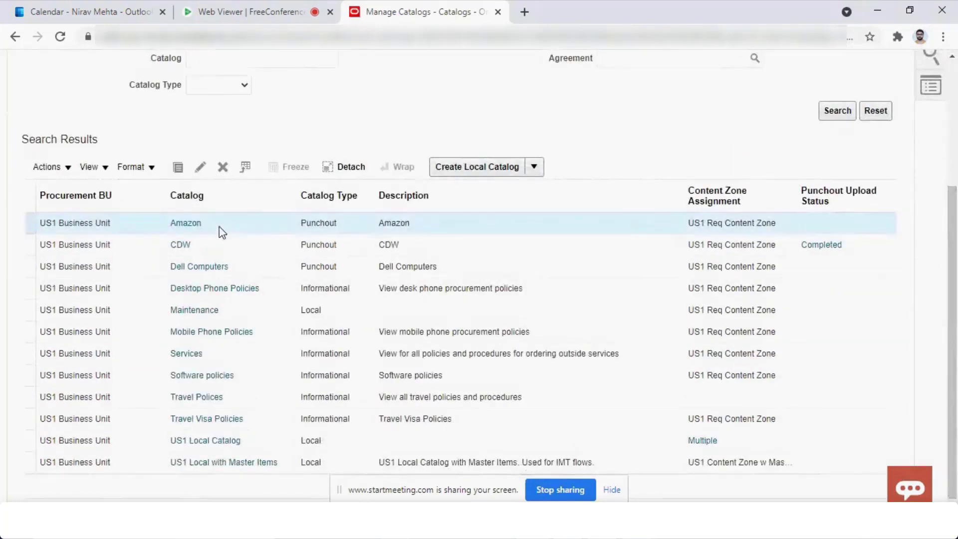
{"action": "left_click", "coordinate": [200, 167]}
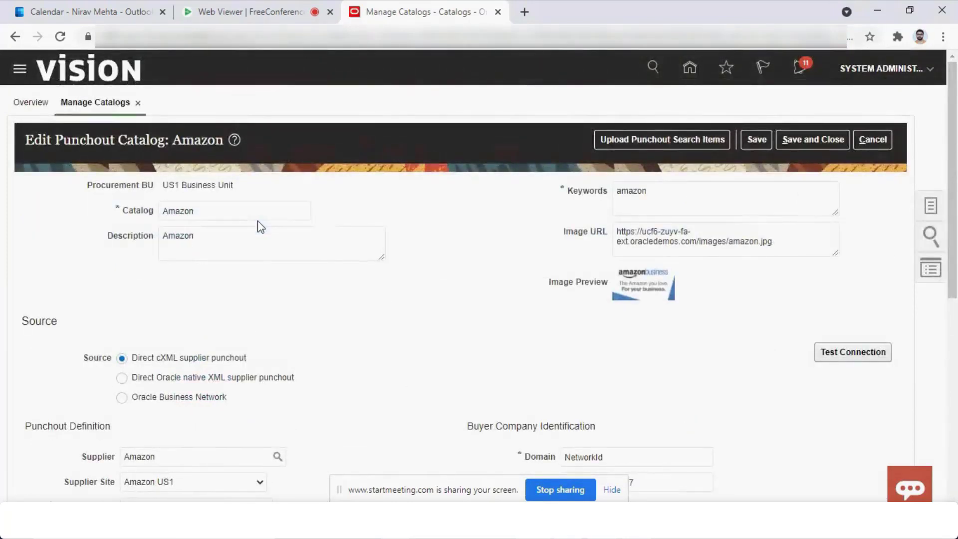
Examine the Amazon catalog's name, source, punchout definition, buyer company identification, mapping and item level punchout settings.
{"action": "left_click_drag", "start_coordinate": [164, 213], "coordinate": [208, 212]}
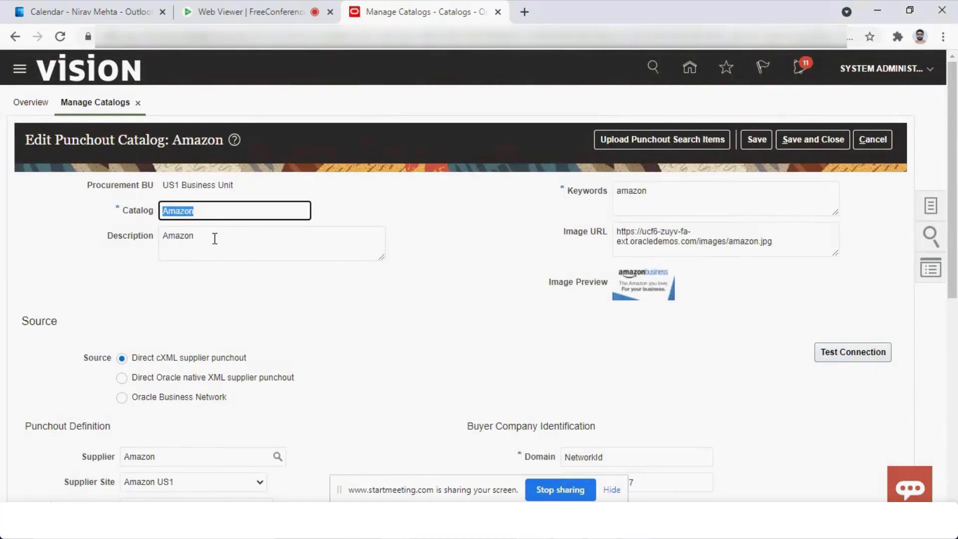
{"action": "scroll", "coordinate": [214, 238], "scroll_direction": "down", "scroll_amount": 5}
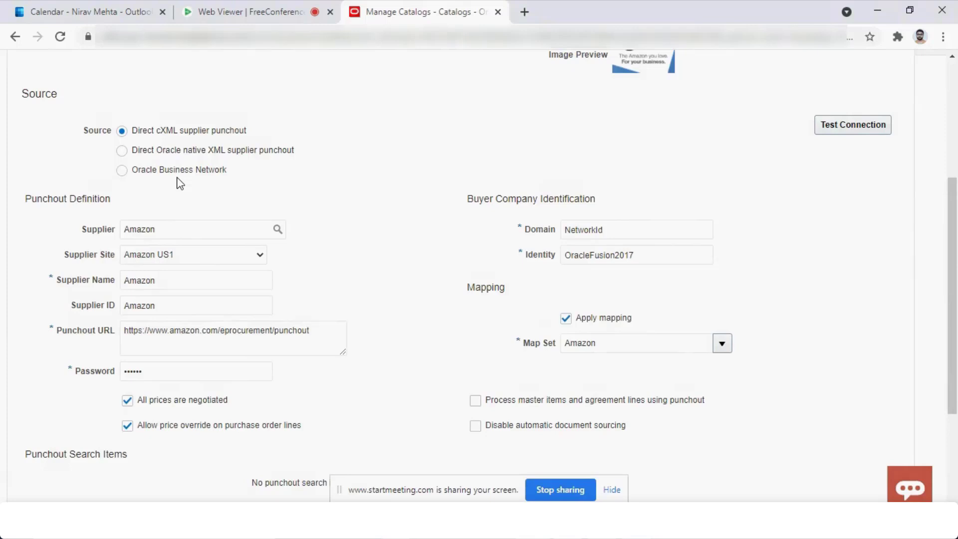
{"action": "left_click_drag", "start_coordinate": [125, 331], "coordinate": [317, 343]}
{"action": "left_click", "coordinate": [318, 344]}
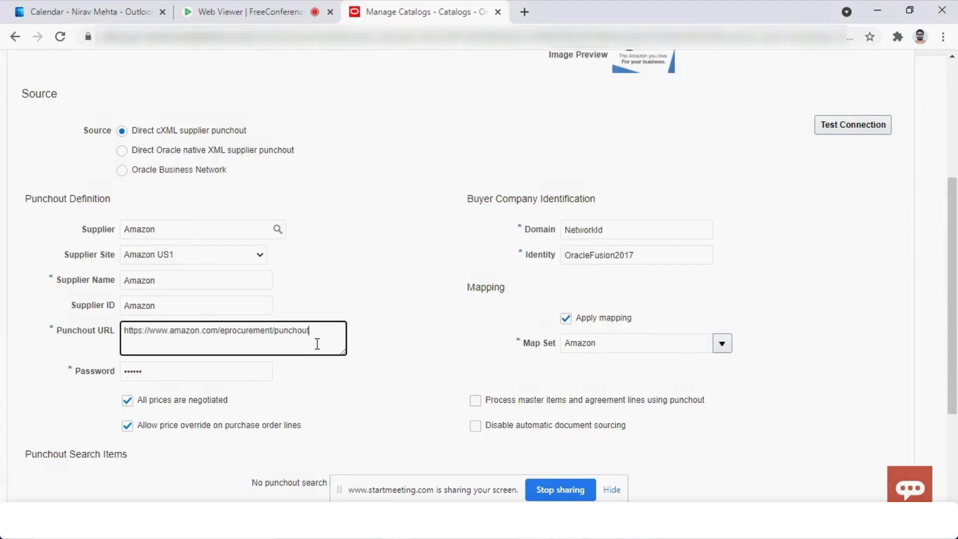
{"action": "left_click", "coordinate": [181, 371]}
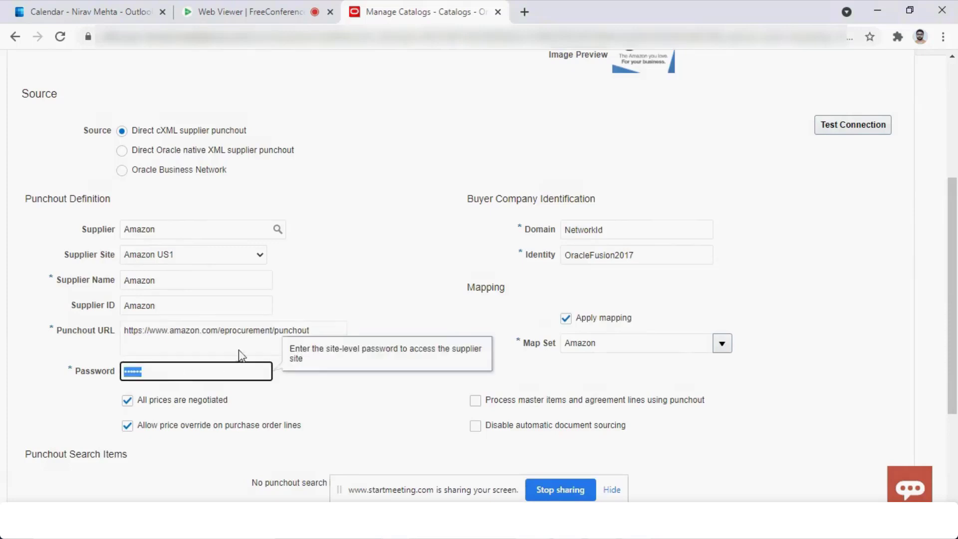
{"action": "left_click", "coordinate": [575, 254]}
{"action": "left_click", "coordinate": [565, 231]}
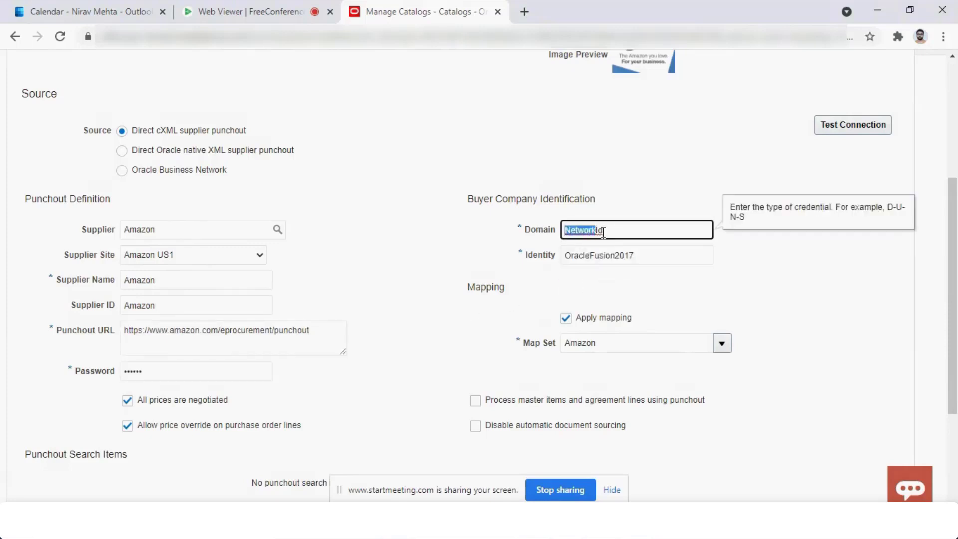
{"action": "left_click", "coordinate": [586, 255]}
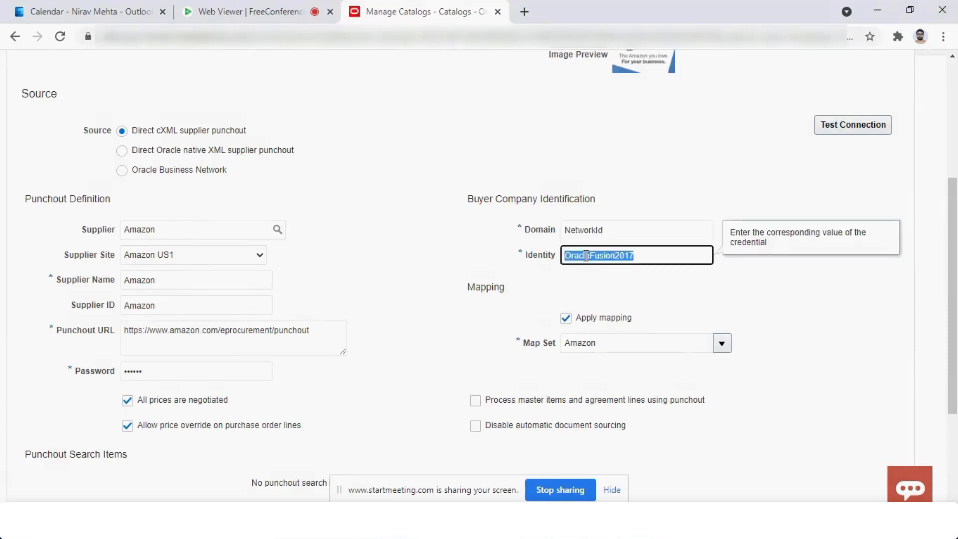
{"action": "left_click", "coordinate": [650, 262]}
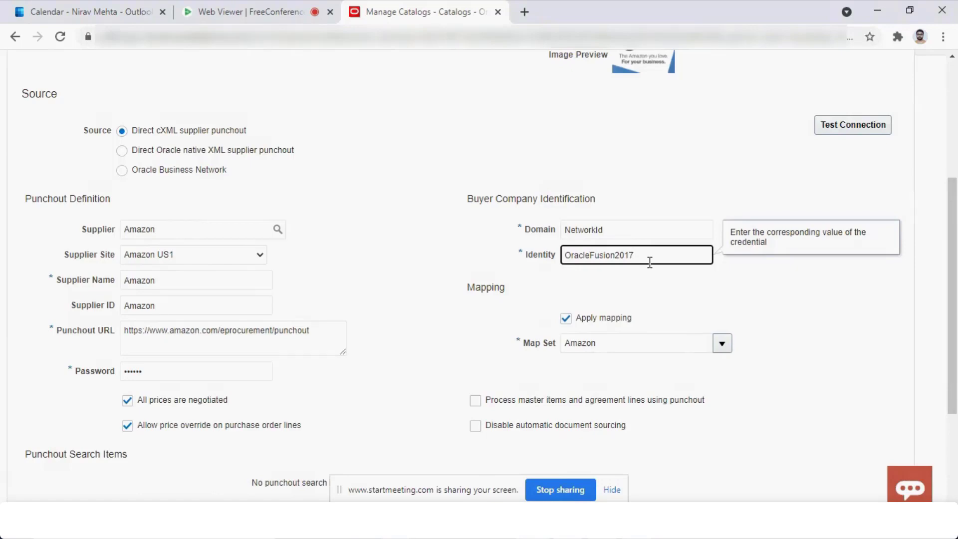
{"action": "left_click", "coordinate": [125, 337]}
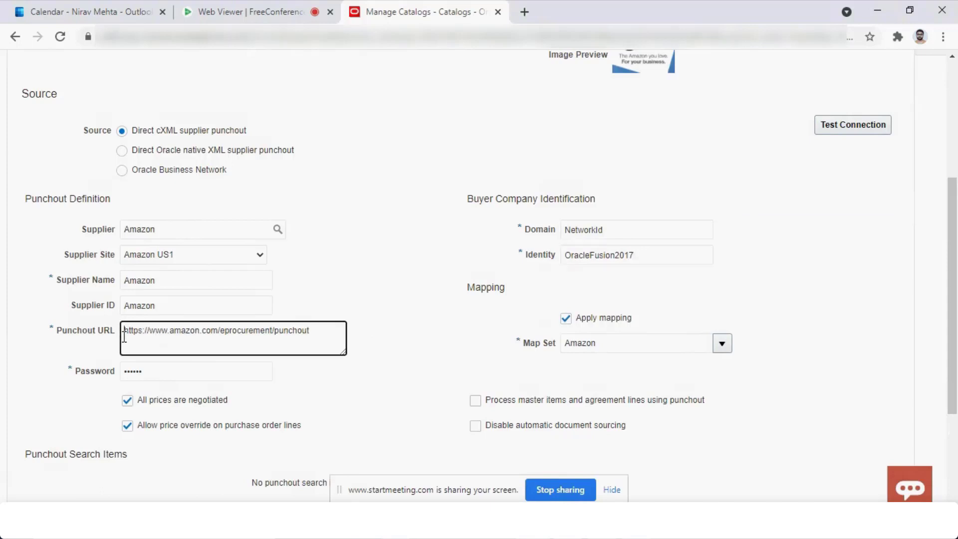
{"action": "left_click_drag", "start_coordinate": [124, 336], "coordinate": [233, 341]}
{"action": "left_click", "coordinate": [344, 351]}
{"action": "left_click", "coordinate": [567, 327]}
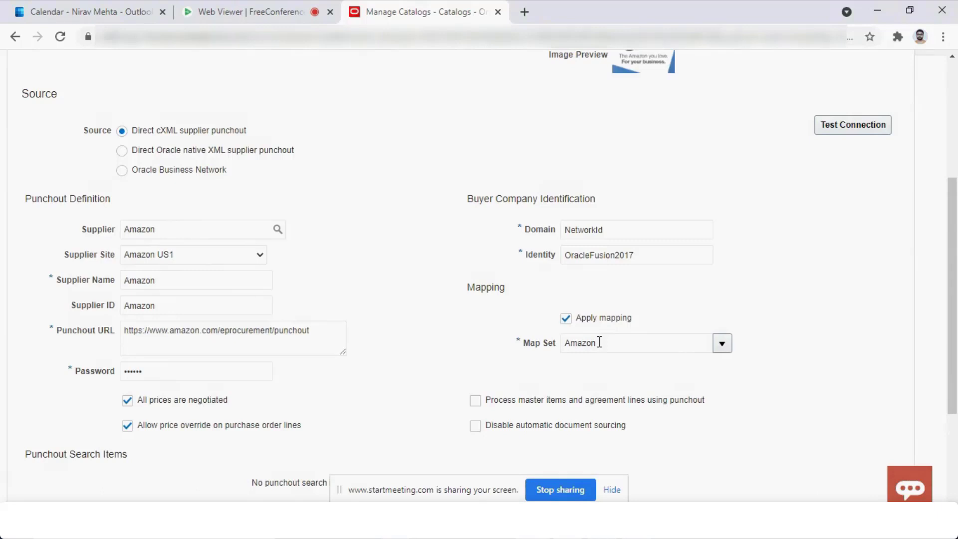
{"action": "scroll", "coordinate": [955, 394], "scroll_direction": "down", "scroll_amount": 2}
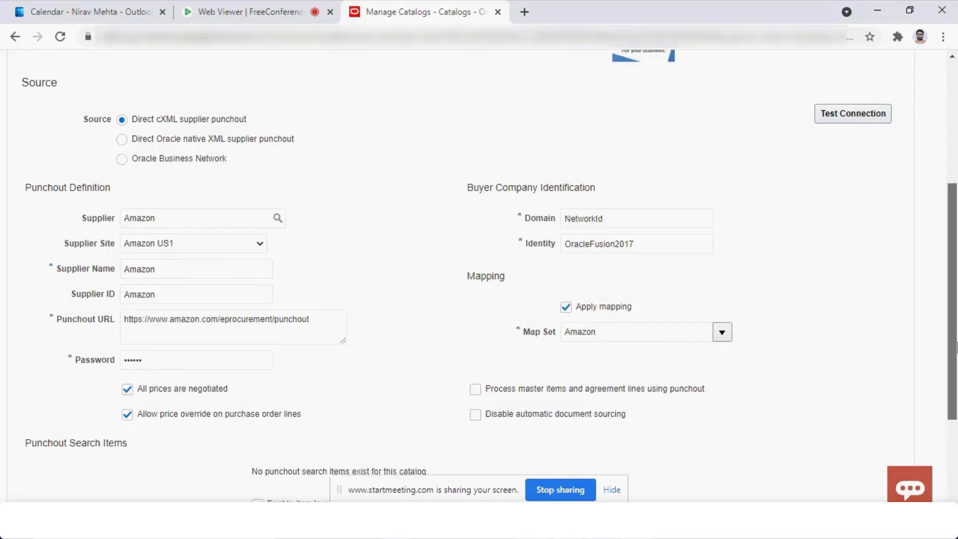
{"action": "scroll", "coordinate": [955, 394], "scroll_direction": "down", "scroll_amount": 1}
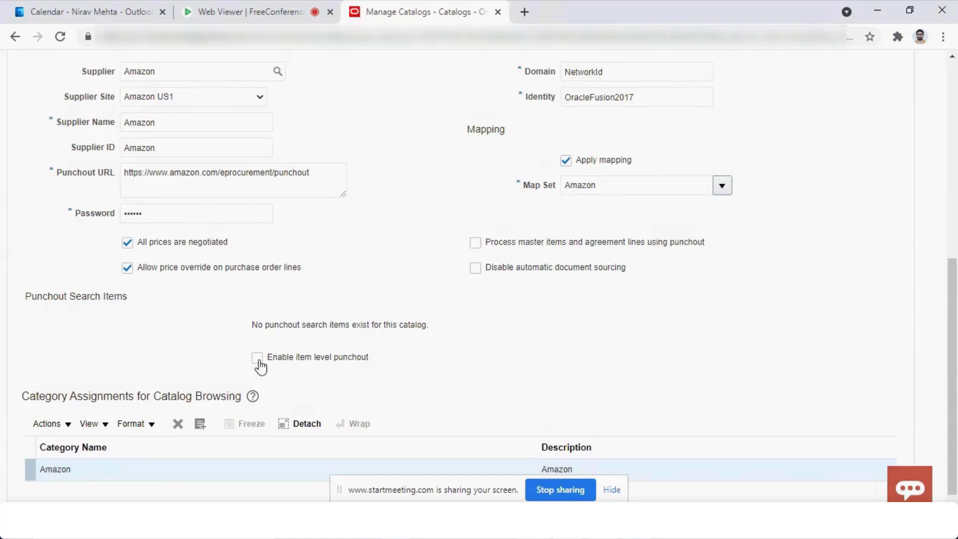
{"action": "left_click", "coordinate": [259, 366]}
{"action": "left_click", "coordinate": [256, 358]}
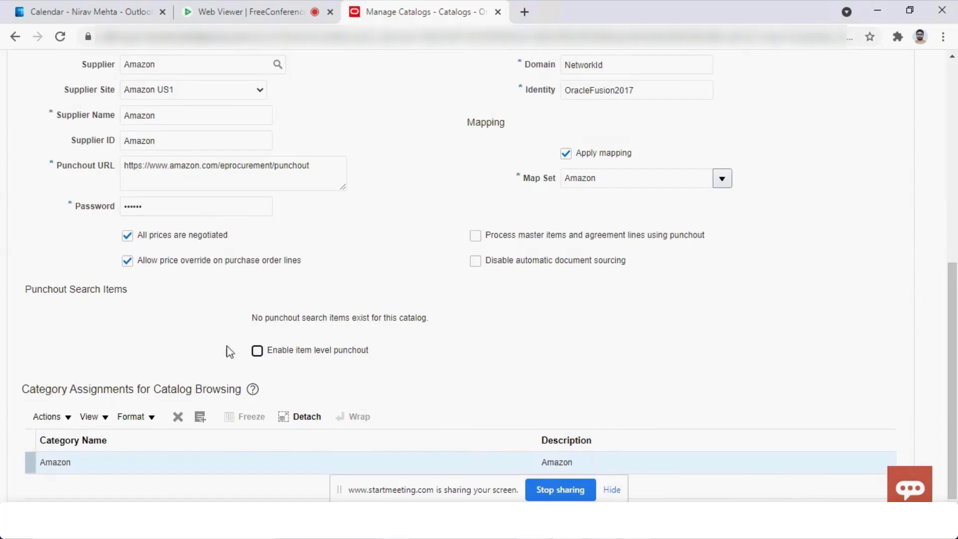
Open Purchase Requisitions in a duplicate browser tab and show the categories available for shopping.
{"action": "right_click", "coordinate": [405, 6]}
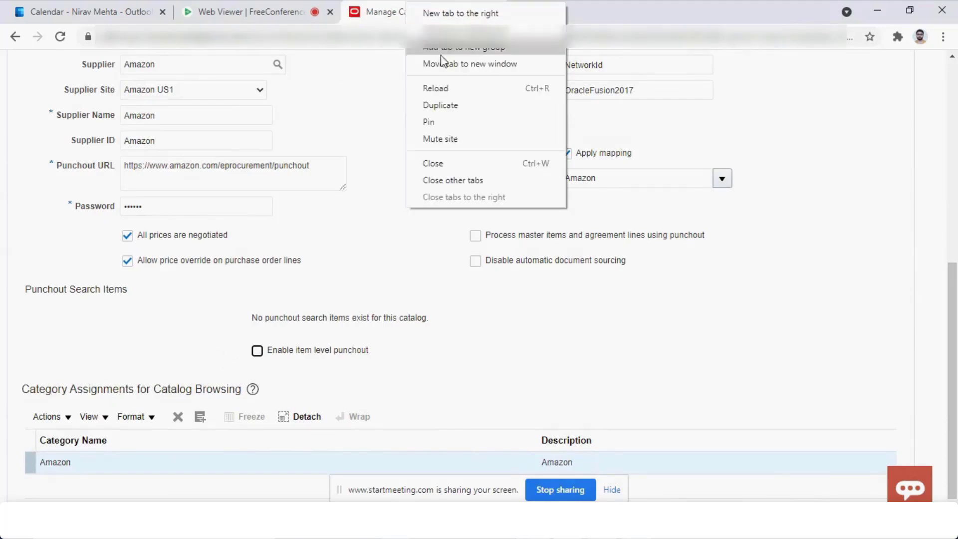
{"action": "left_click", "coordinate": [448, 106]}
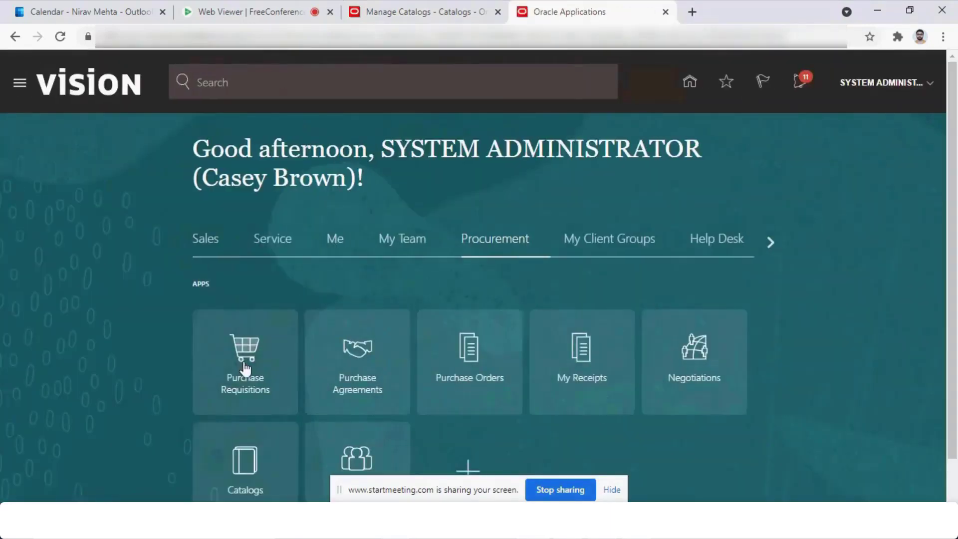
{"action": "left_click", "coordinate": [241, 367]}
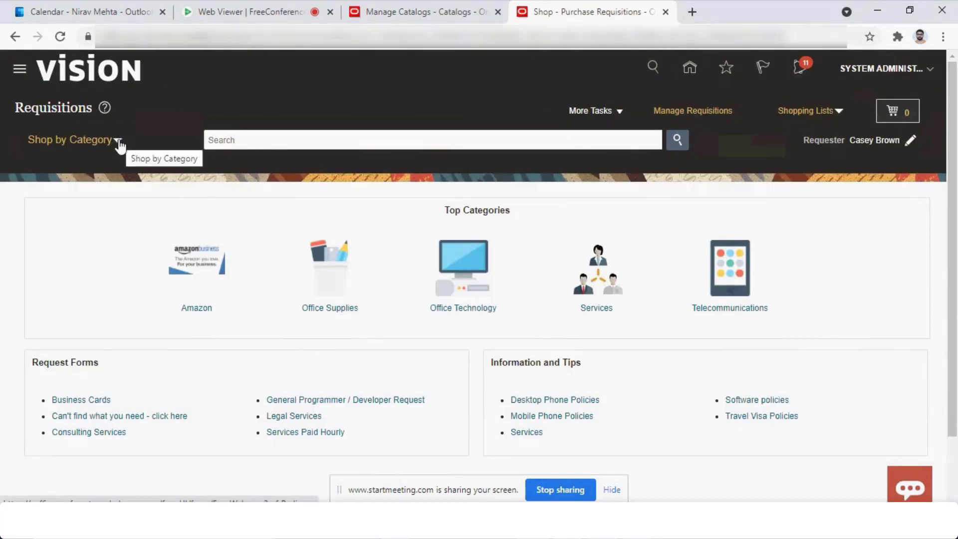
{"action": "left_click", "coordinate": [118, 141]}
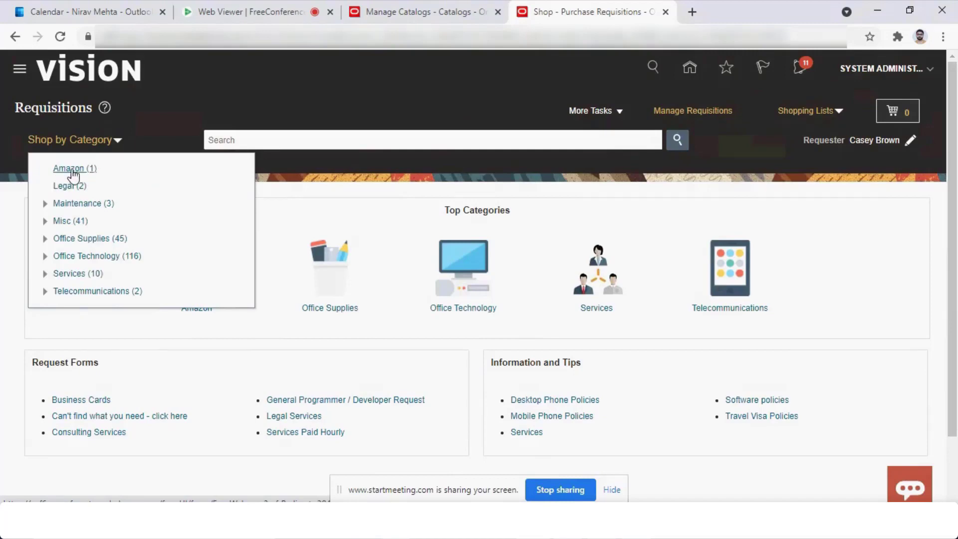
Return to the Amazon punchout catalog and examine its category assignment for catalog browsing.
{"action": "left_click", "coordinate": [394, 6]}
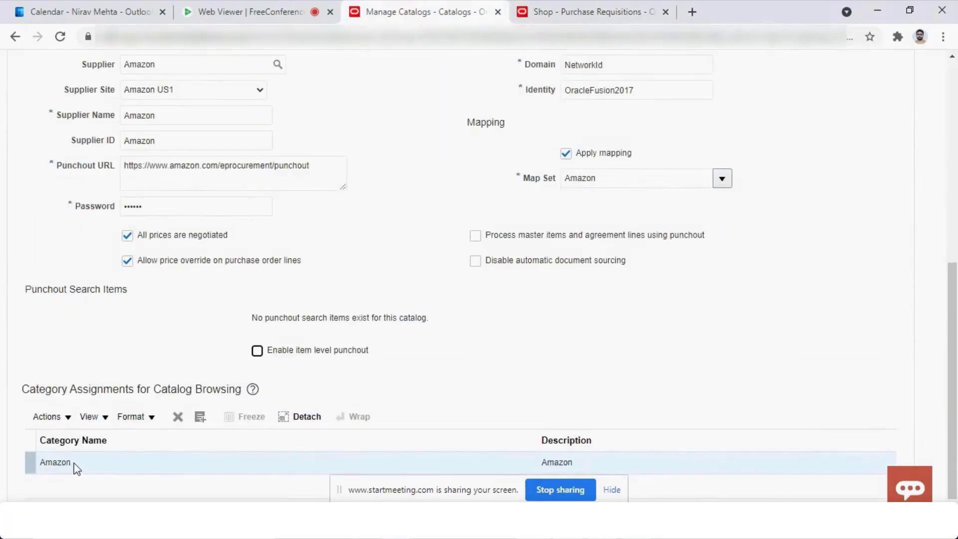
{"action": "left_click_drag", "start_coordinate": [75, 466], "coordinate": [40, 466]}
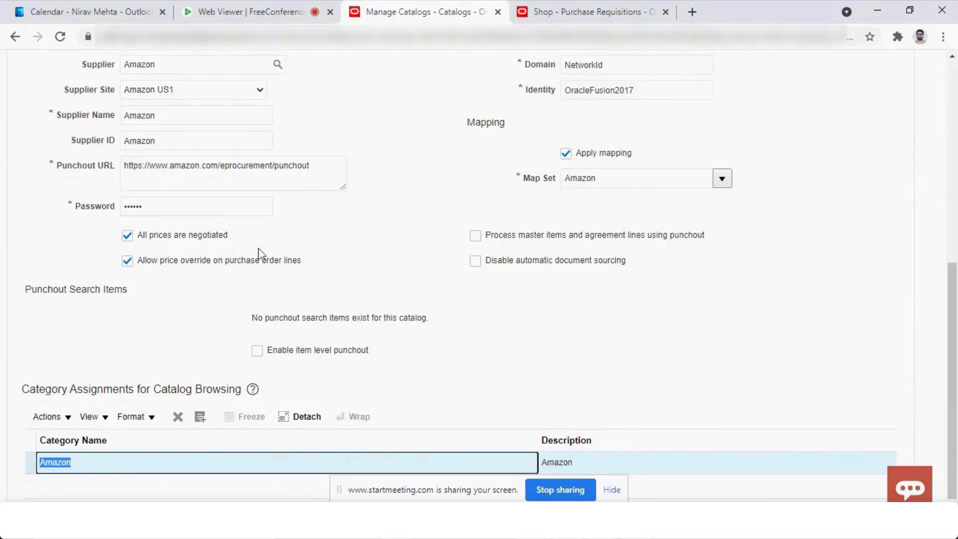
{"action": "left_click", "coordinate": [50, 468]}
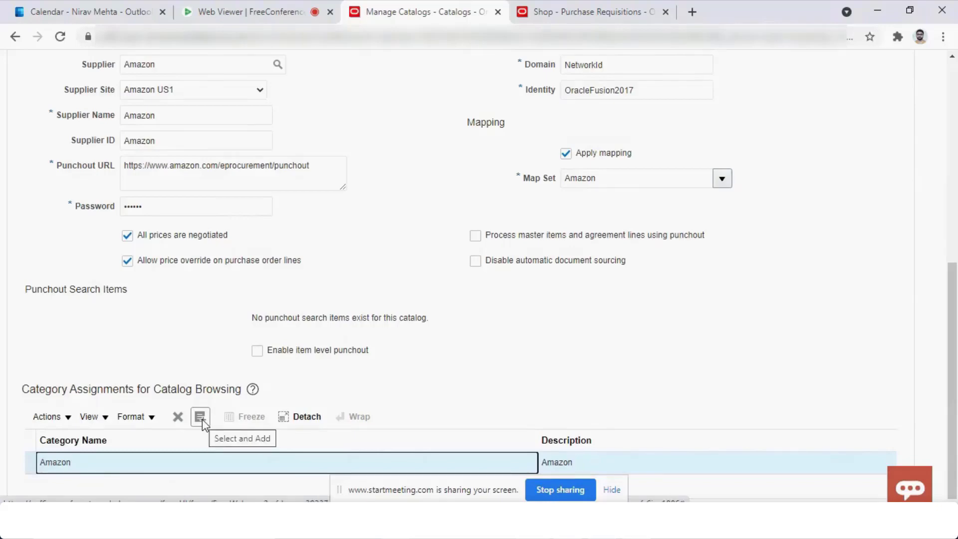
Check the attendee list in the FreeConference web viewer, close it, and return to the Amazon catalog.
{"action": "key", "text": "ctrl+shift+Tab"}
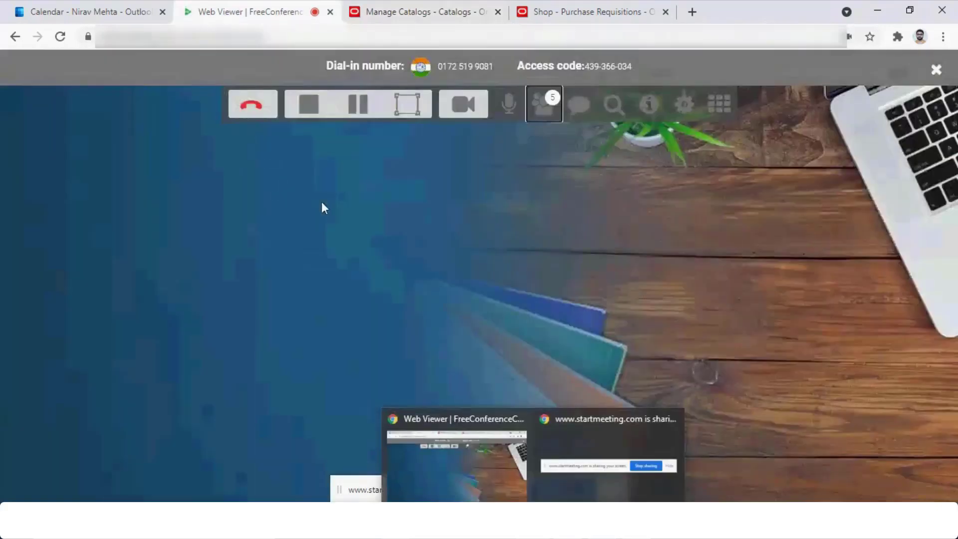
{"action": "left_click", "coordinate": [543, 111]}
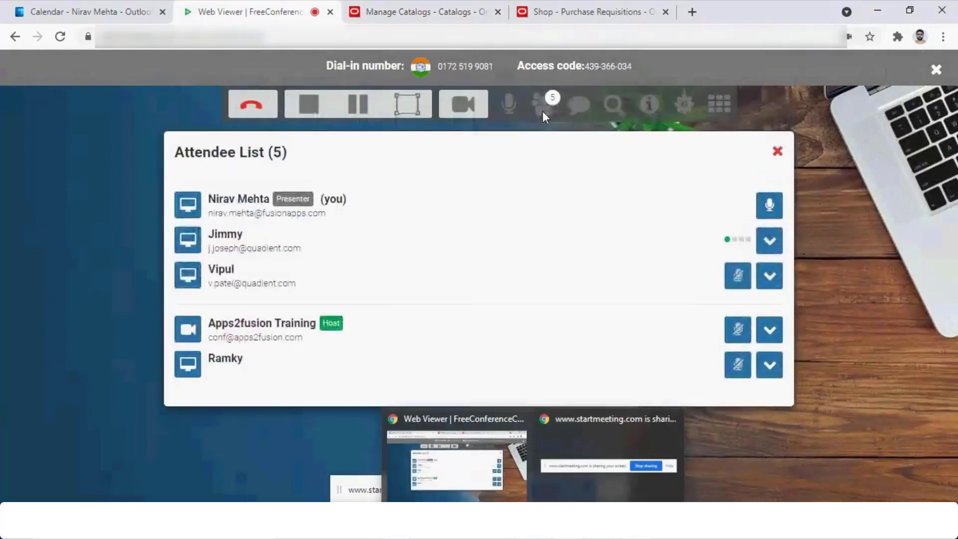
{"action": "left_click", "coordinate": [777, 152]}
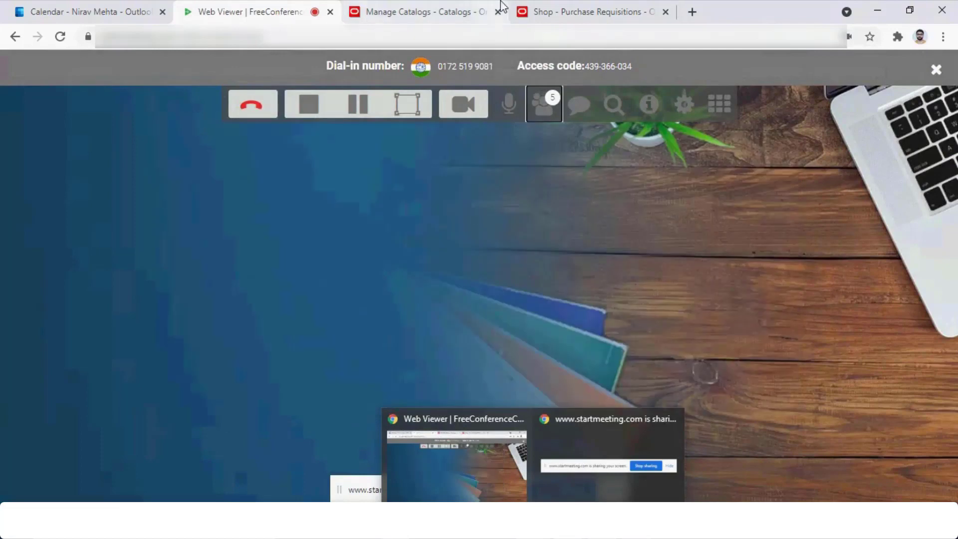
{"action": "left_click", "coordinate": [428, 13]}
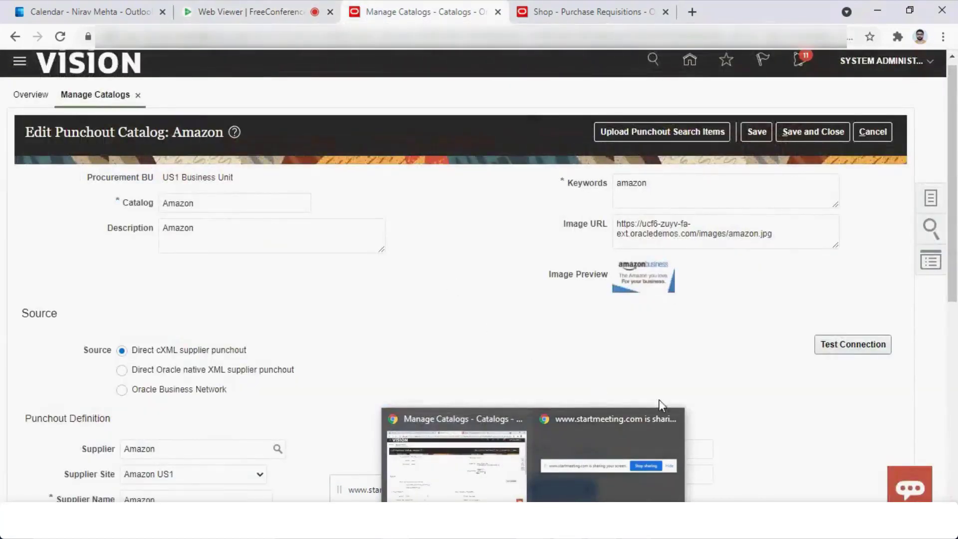
{"action": "key", "text": "Tab"}
{"action": "left_click", "coordinate": [573, 367]}
{"action": "left_click", "coordinate": [486, 473]}
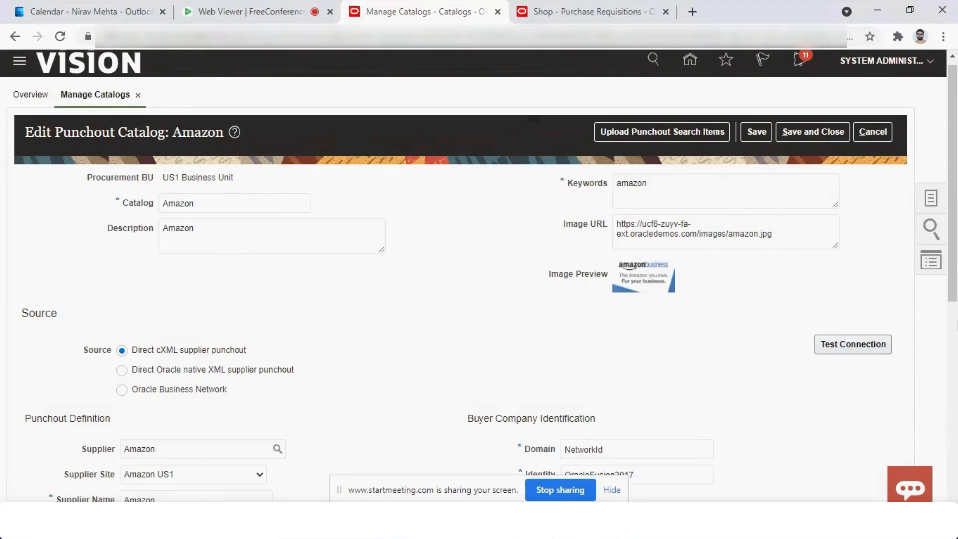
Review the Amazon punchout catalog's settings again, down to the map set used in its mapping.
{"action": "scroll", "coordinate": [957, 325], "scroll_direction": "down", "scroll_amount": 8}
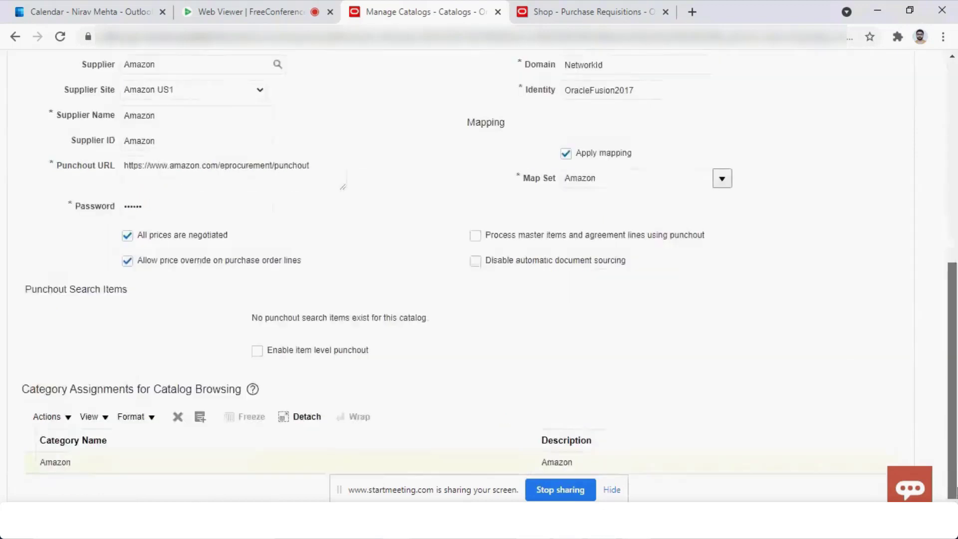
{"action": "scroll", "coordinate": [912, 279], "scroll_direction": "up", "scroll_amount": 8}
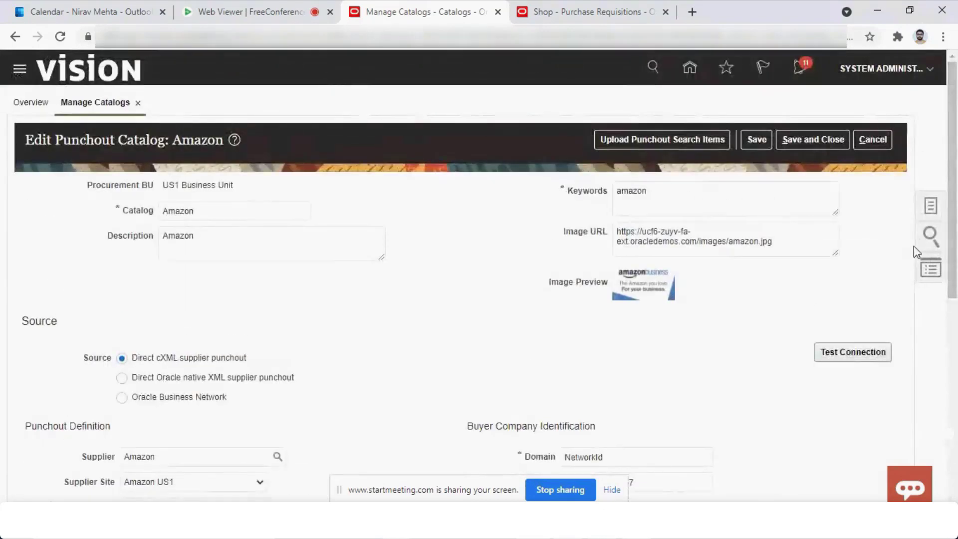
{"action": "scroll", "coordinate": [956, 315], "scroll_direction": "down", "scroll_amount": 6}
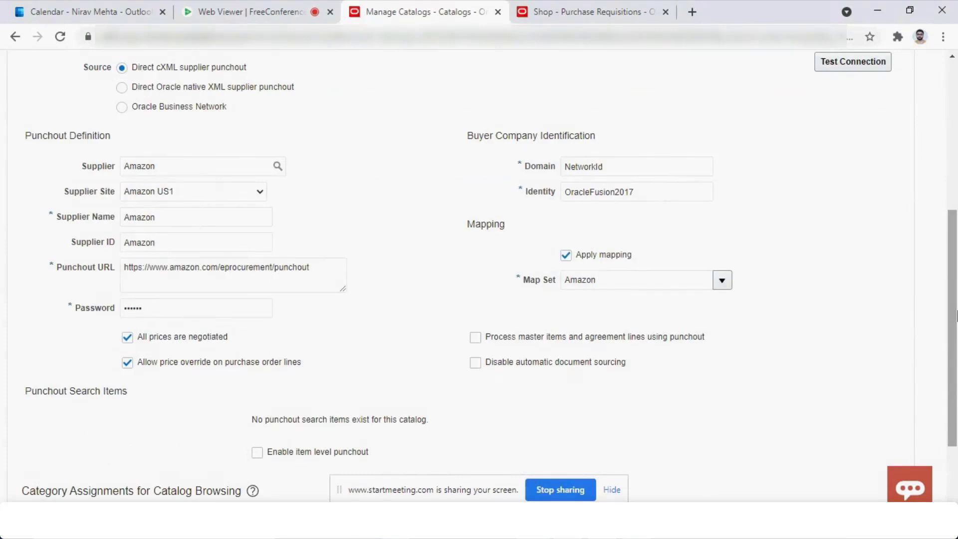
{"action": "left_click", "coordinate": [568, 283]}
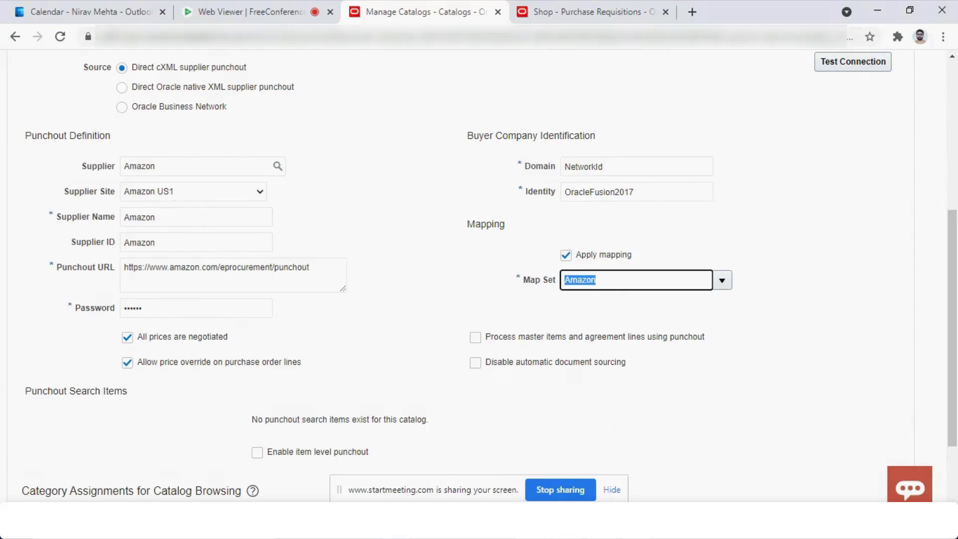
Switch to the Excel workbook and enter the note "Limit the supplier category through punchout catalog" in cell C2.
{"action": "mouse_move", "coordinate": [533, 521]}
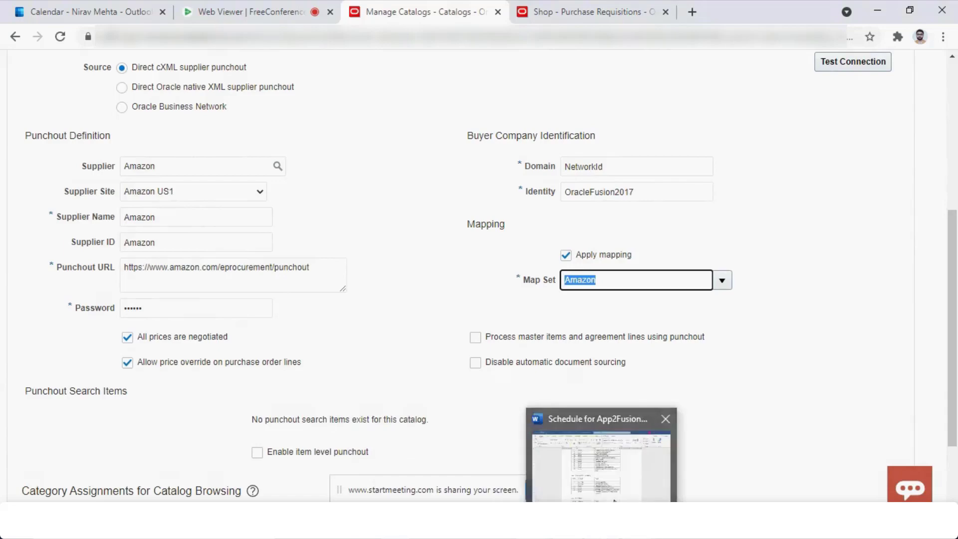
{"action": "left_click", "coordinate": [615, 521]}
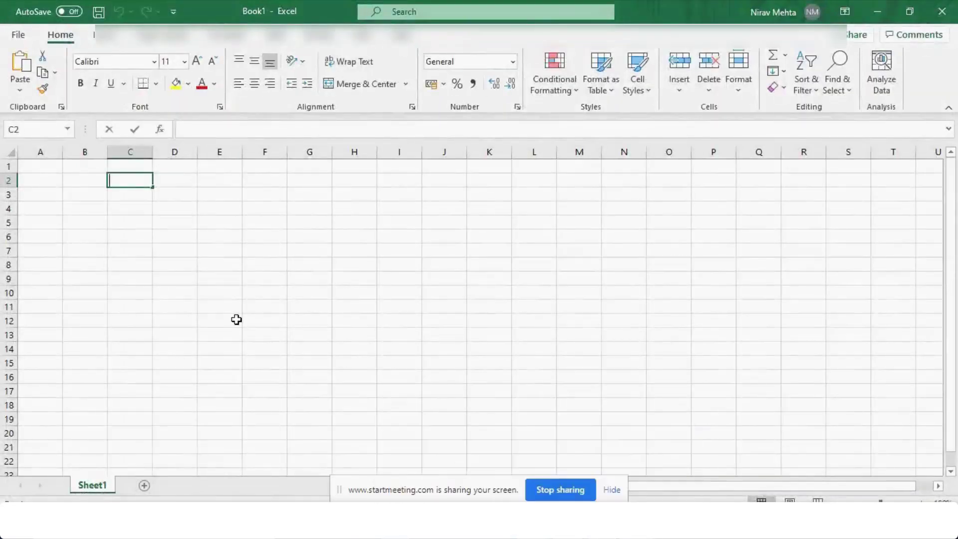
{"action": "type", "text": "Limit the suppli"}
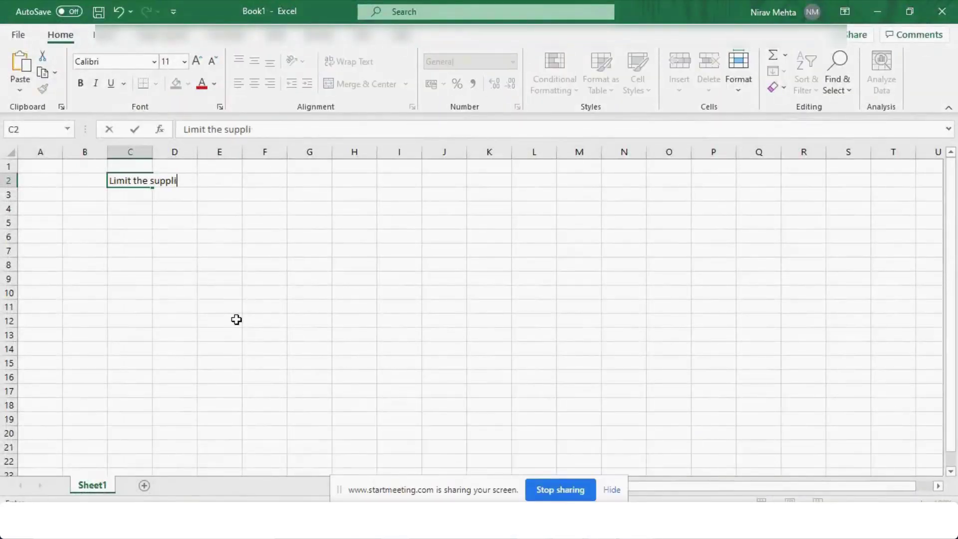
{"action": "type", "text": "er category"}
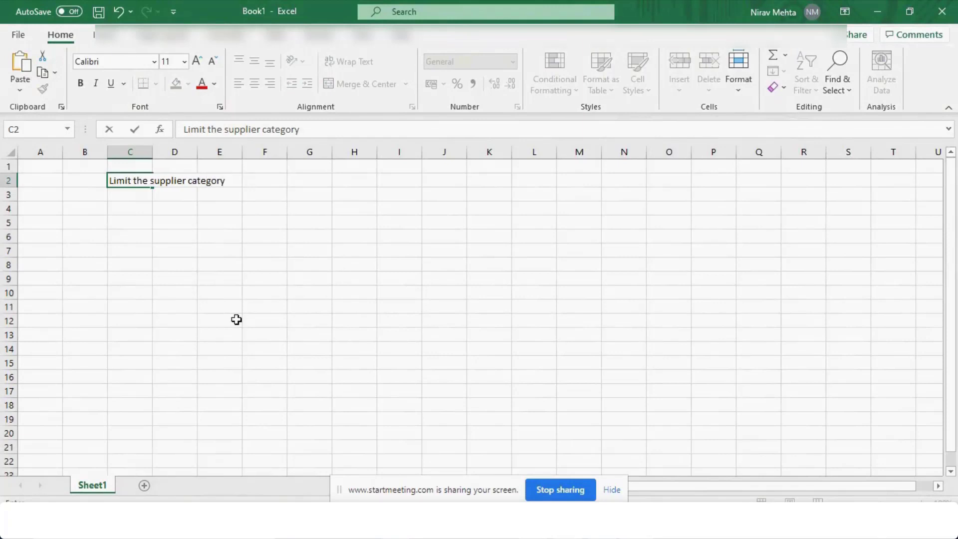
{"action": "type", "text": " whrough"}
Return to Oracle, save and close the Amazon punchout catalog, and reopen it at its category assignments for catalog browsing.
{"action": "key", "text": "alt+Tab"}
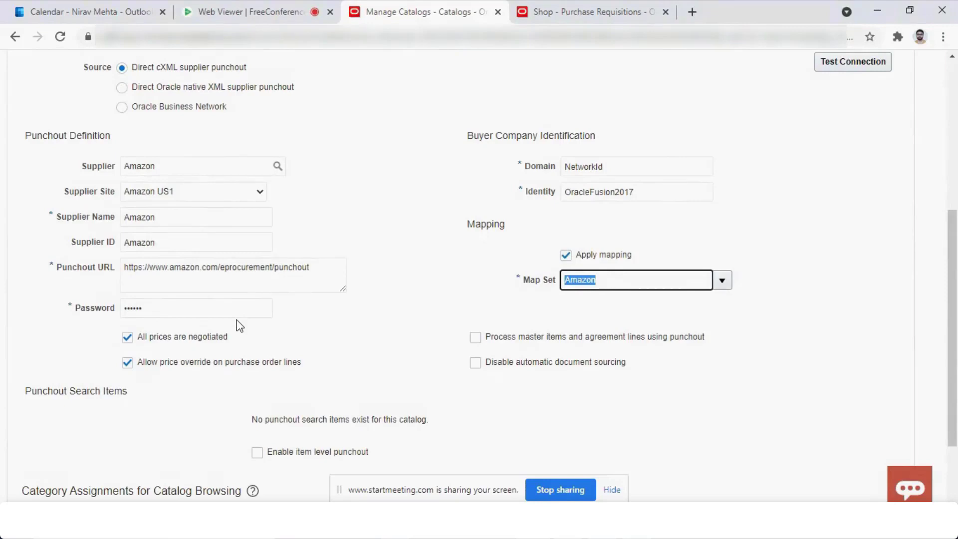
{"action": "left_click_drag", "start_coordinate": [948, 267], "coordinate": [947, 120]}
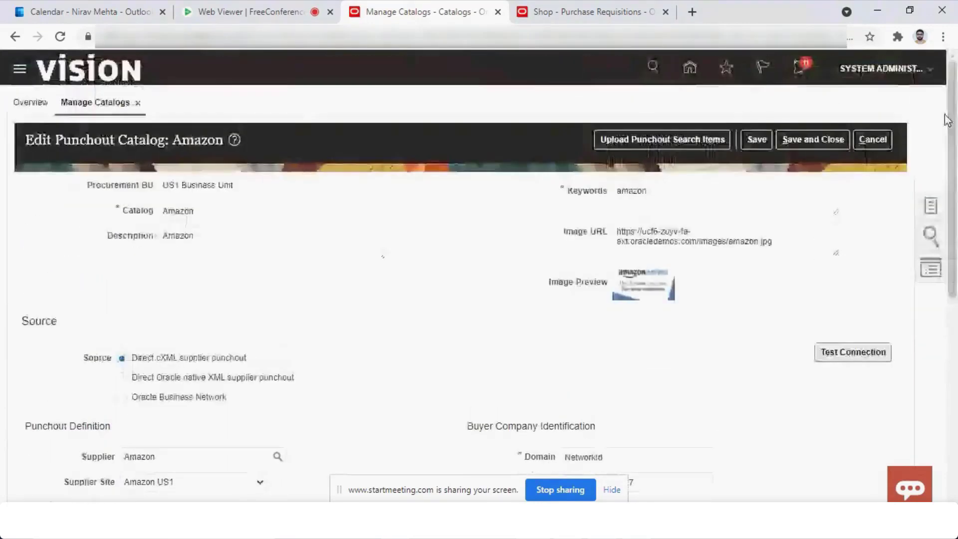
{"action": "left_click", "coordinate": [827, 143]}
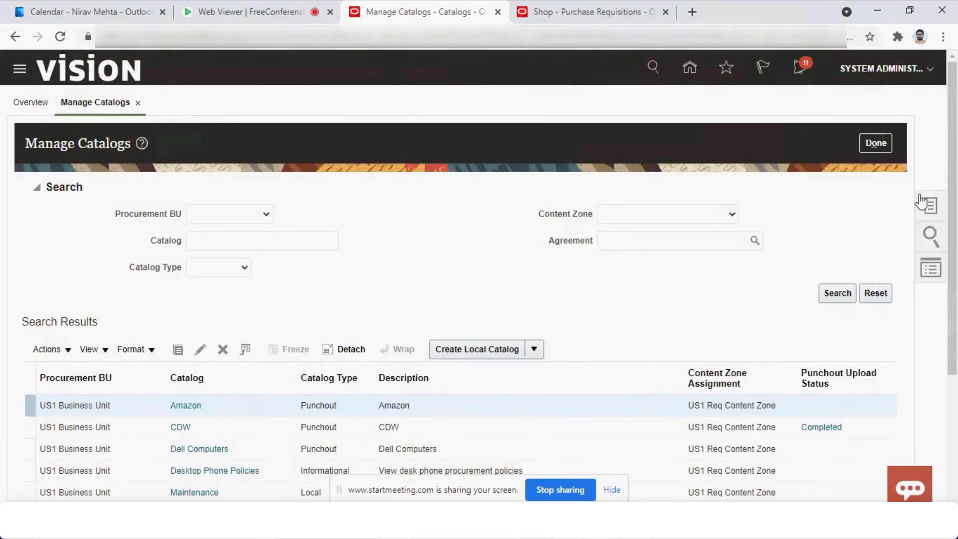
{"action": "left_click", "coordinate": [926, 204]}
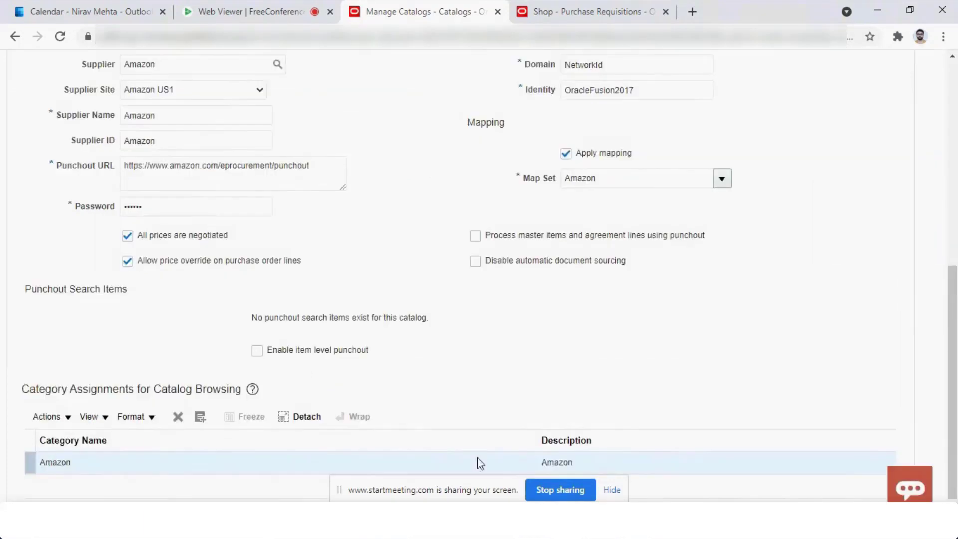
Switch back to the Excel workbook and enter the note "suPPLIER 1000 Items" in cell D5.
{"action": "key", "text": "alt+Tab"}
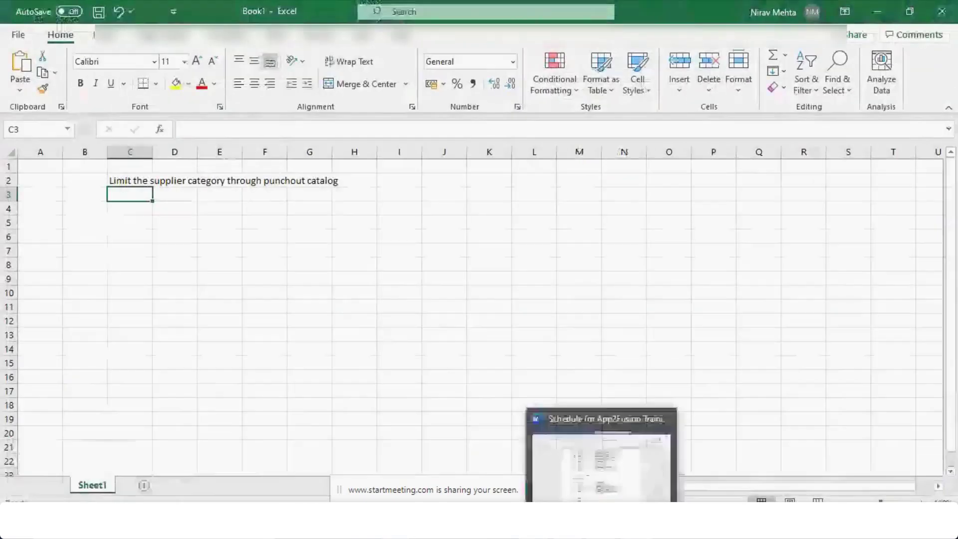
{"action": "left_click", "coordinate": [193, 220]}
{"action": "type", "text": "suPPLIER"}
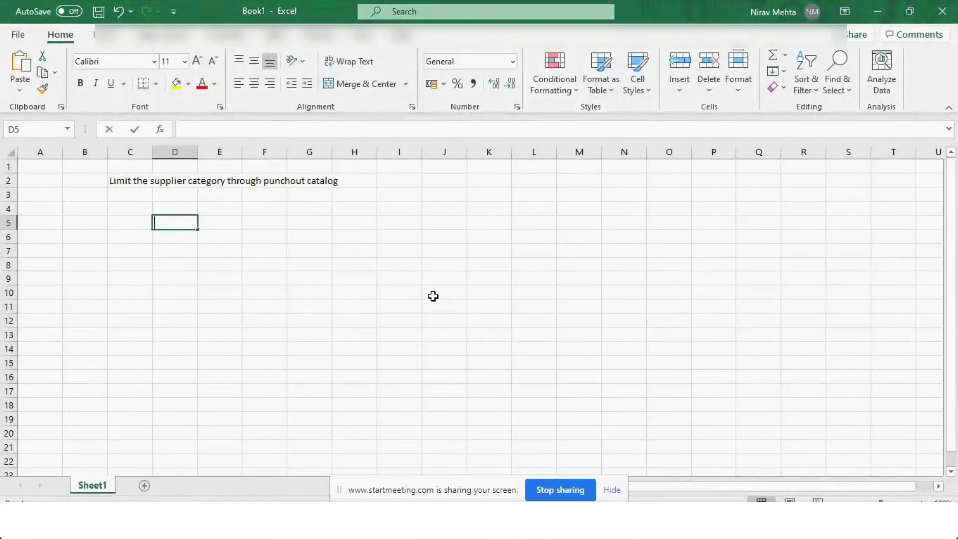
{"action": "type", "text": " 1000 iTEMS"}
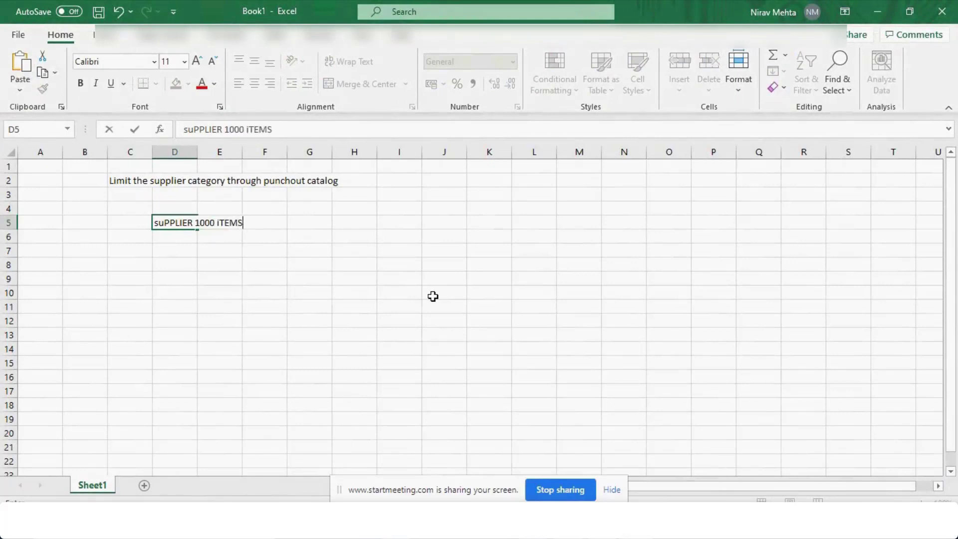
{"action": "key", "text": "Return"}
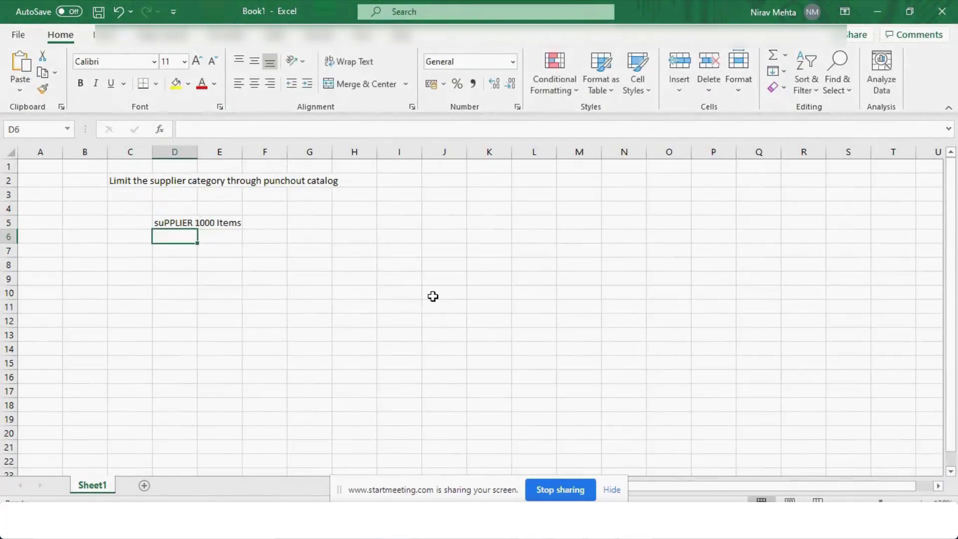
{"action": "key", "text": "Up"}
{"action": "key", "text": "Down"}
{"action": "key", "text": "Down"}
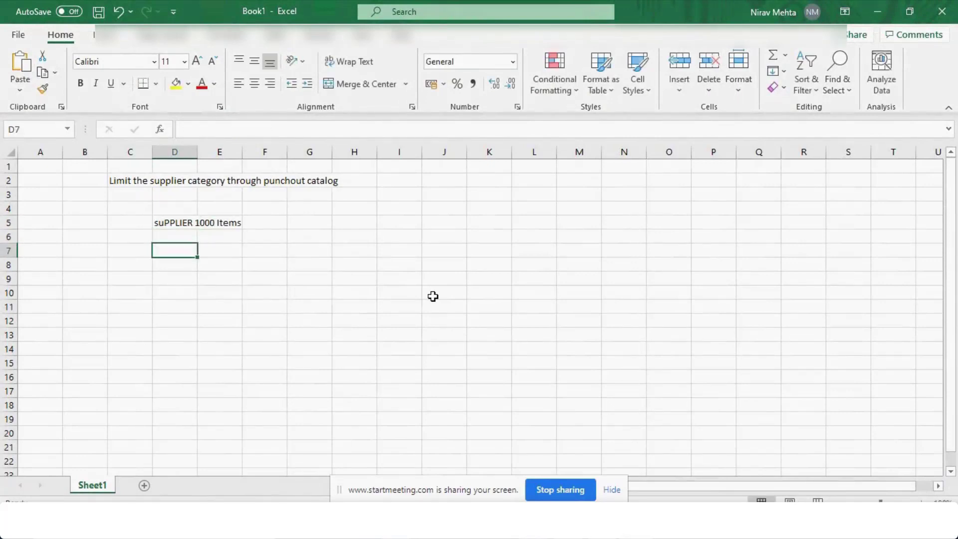
{"action": "key", "text": "Up"}
{"action": "key", "text": "Up"}
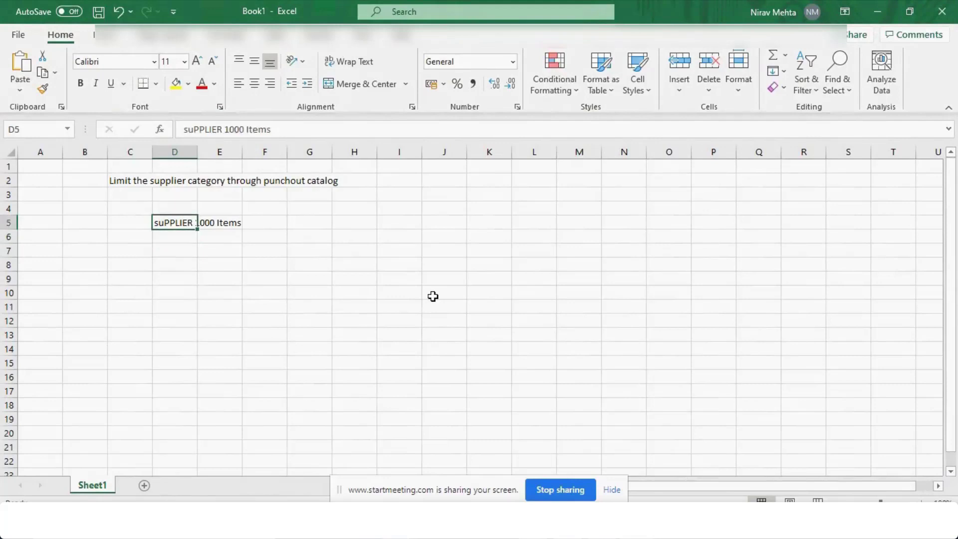
{"action": "key", "text": "Down"}
{"action": "key", "text": "Down"}
{"action": "key", "text": "Down"}
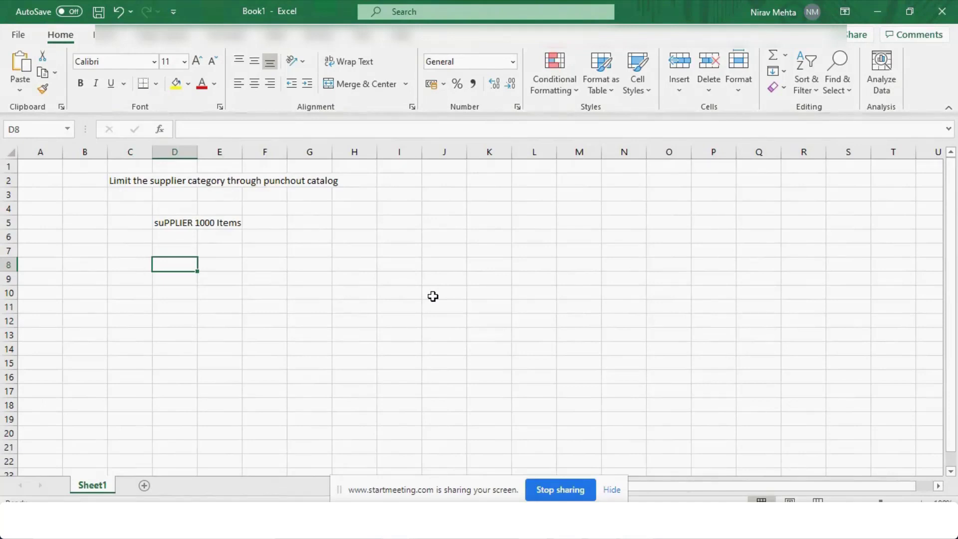
{"action": "key", "text": "Up"}
{"action": "key", "text": "Up"}
{"action": "key", "text": "Up"}
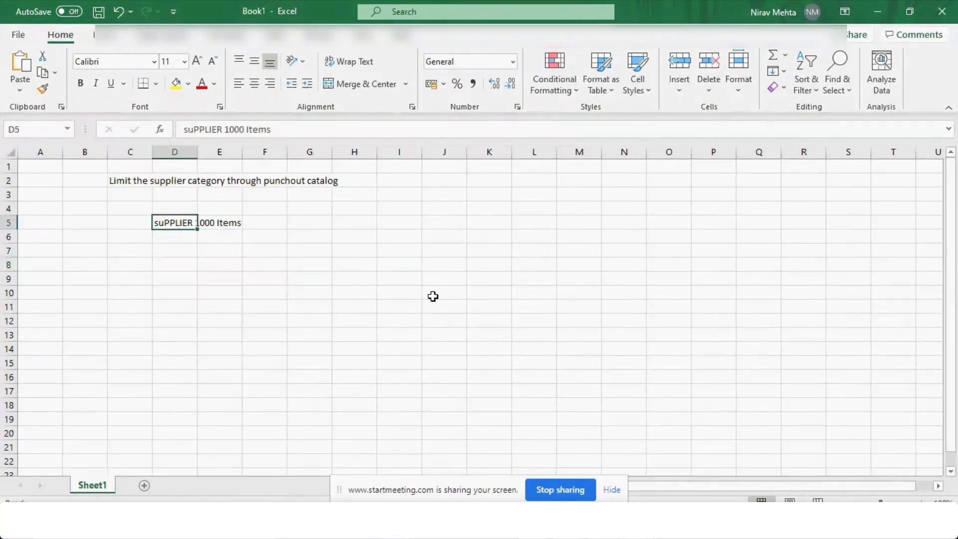
{"action": "key", "text": "ctrl+c"}
{"action": "key", "text": "Down"}
{"action": "key", "text": "Down"}
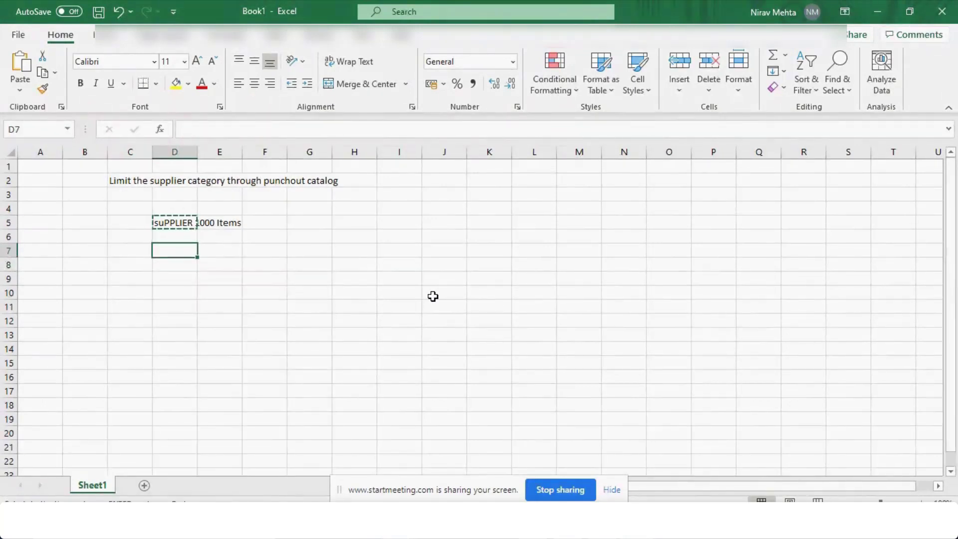
{"action": "key", "text": "Escape"}
In Oracle, start uploading punchout search items for the Amazon catalog, then download the resources and open the Text Template.
{"action": "key", "text": "alt+Tab"}
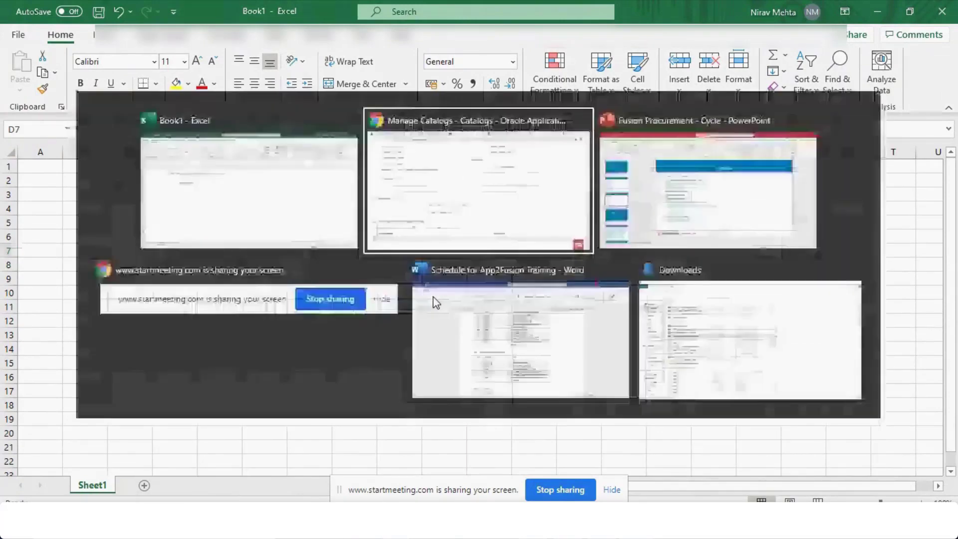
{"action": "scroll", "coordinate": [479, 274], "scroll_direction": "up", "scroll_amount": 8}
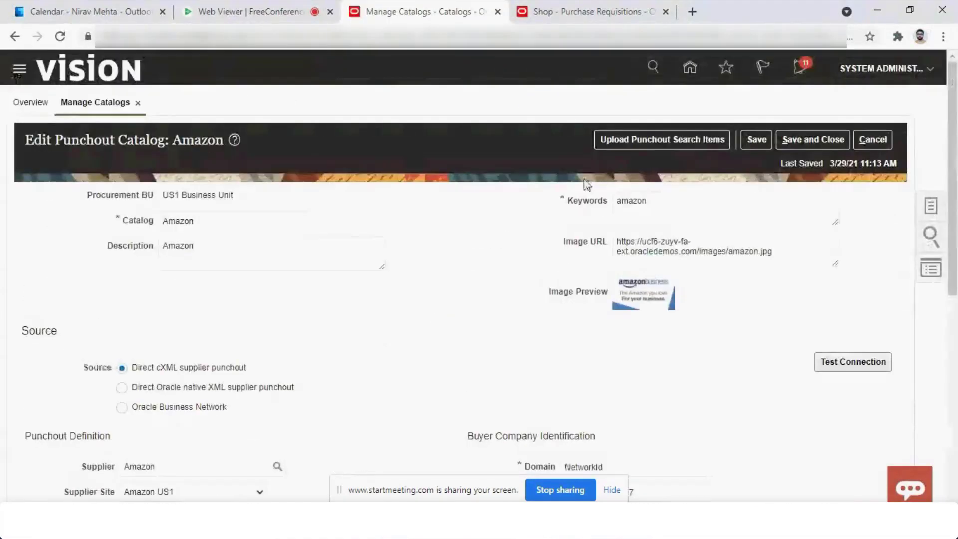
{"action": "left_click", "coordinate": [658, 139]}
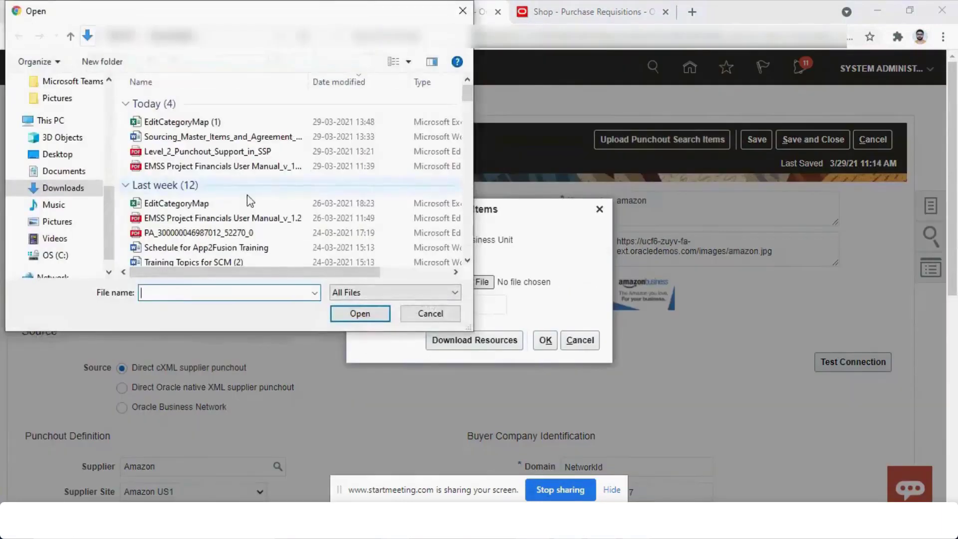
{"action": "left_click", "coordinate": [465, 9]}
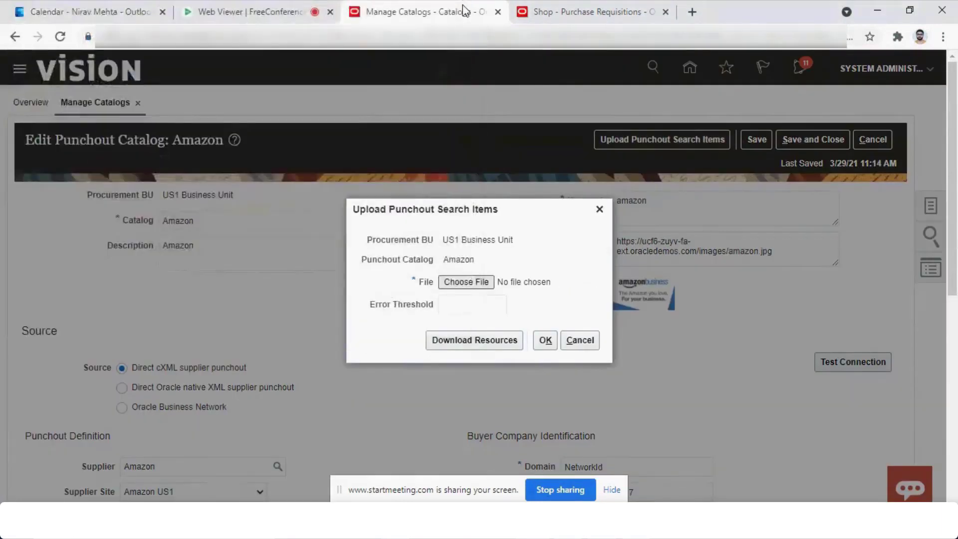
{"action": "left_click", "coordinate": [483, 338]}
{"action": "left_click", "coordinate": [377, 339]}
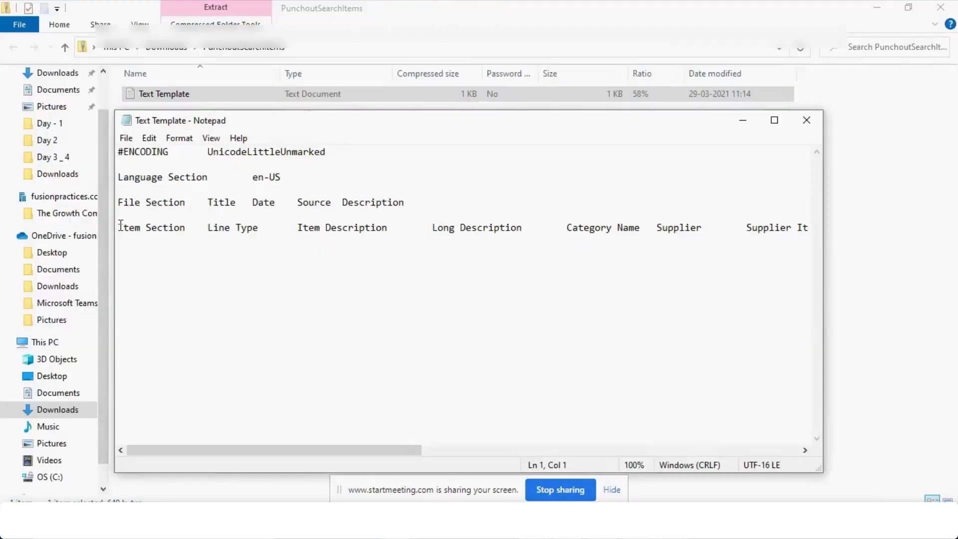
Examine the file and item section columns of the punchout search items template, then close it and the upload dialog.
{"action": "left_click_drag", "start_coordinate": [118, 228], "coordinate": [223, 232]}
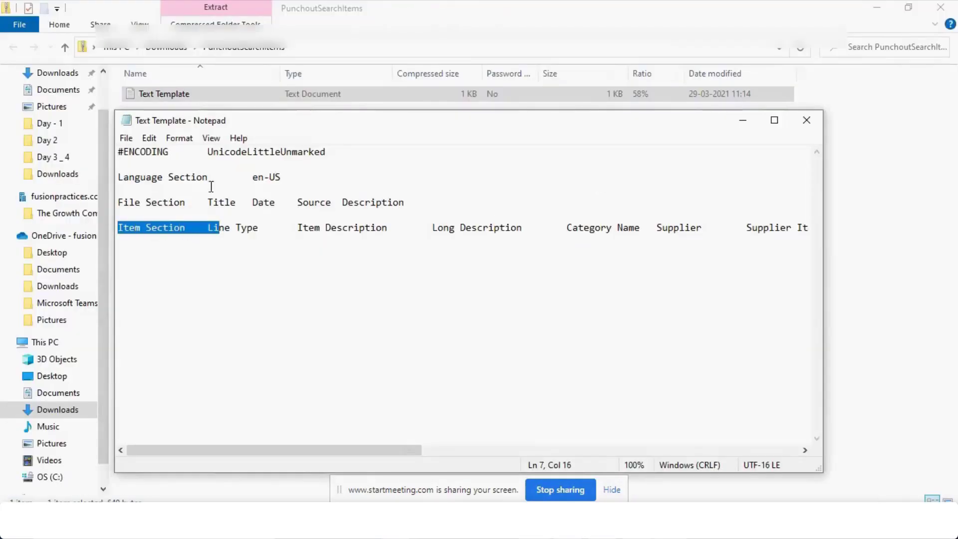
{"action": "left_click", "coordinate": [209, 203]}
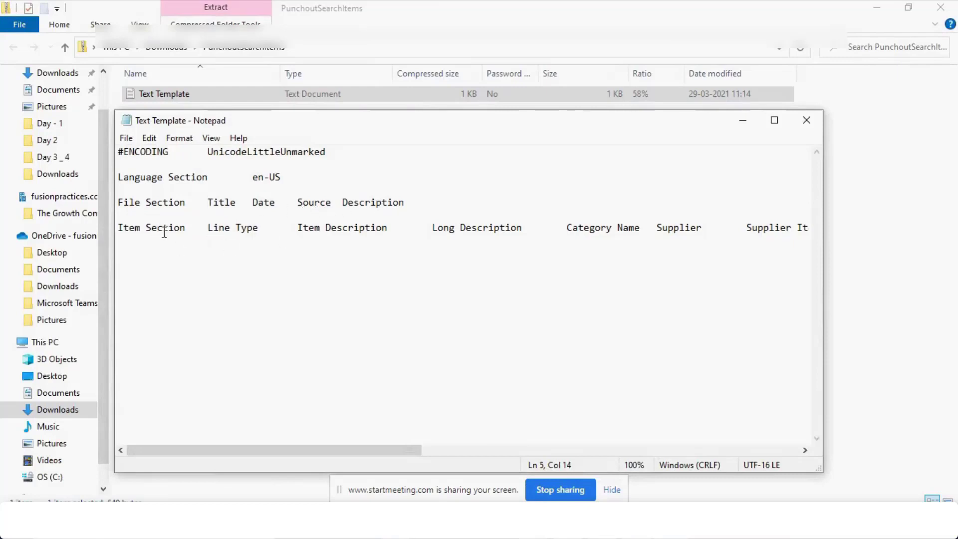
{"action": "left_click_drag", "start_coordinate": [375, 447], "coordinate": [753, 440]}
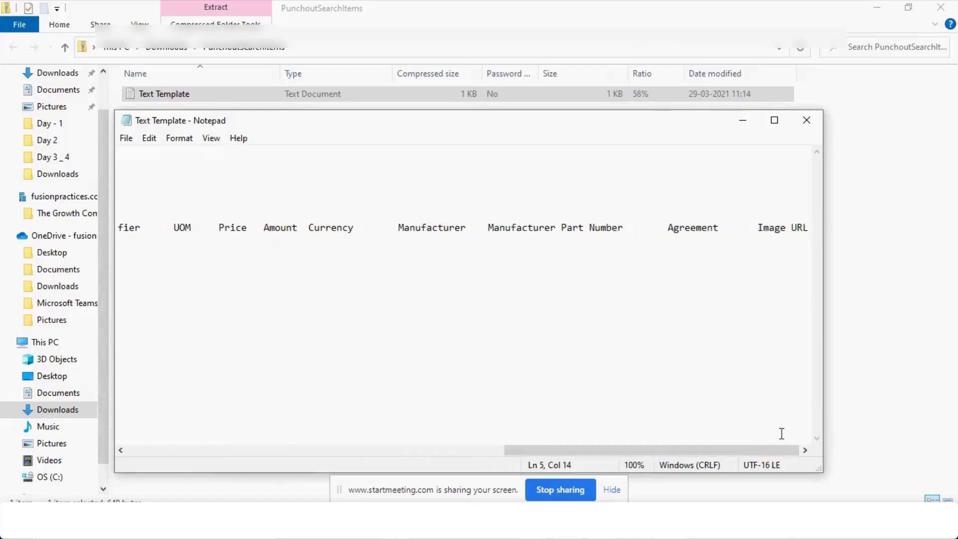
{"action": "left_click", "coordinate": [806, 121]}
{"action": "key", "text": "alt+Tab"}
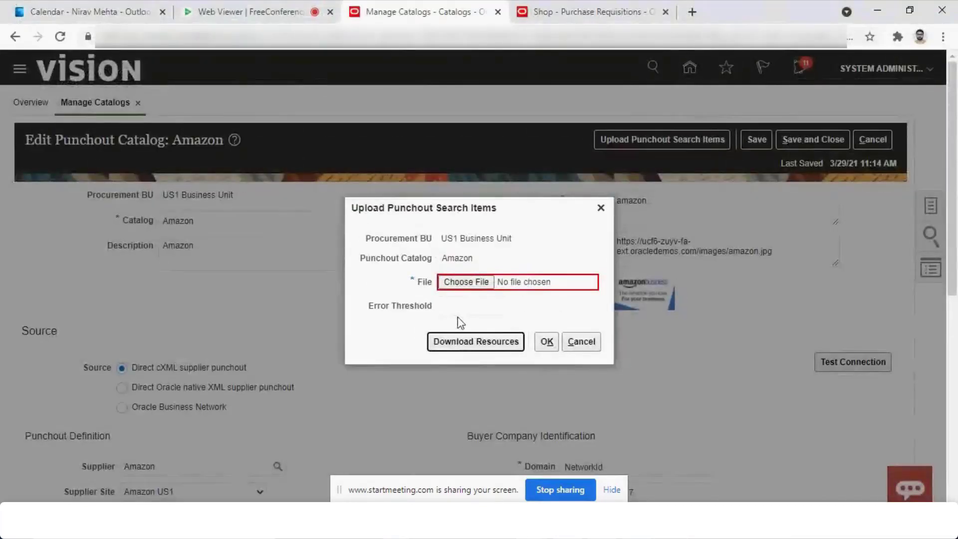
{"action": "left_click", "coordinate": [602, 208]}
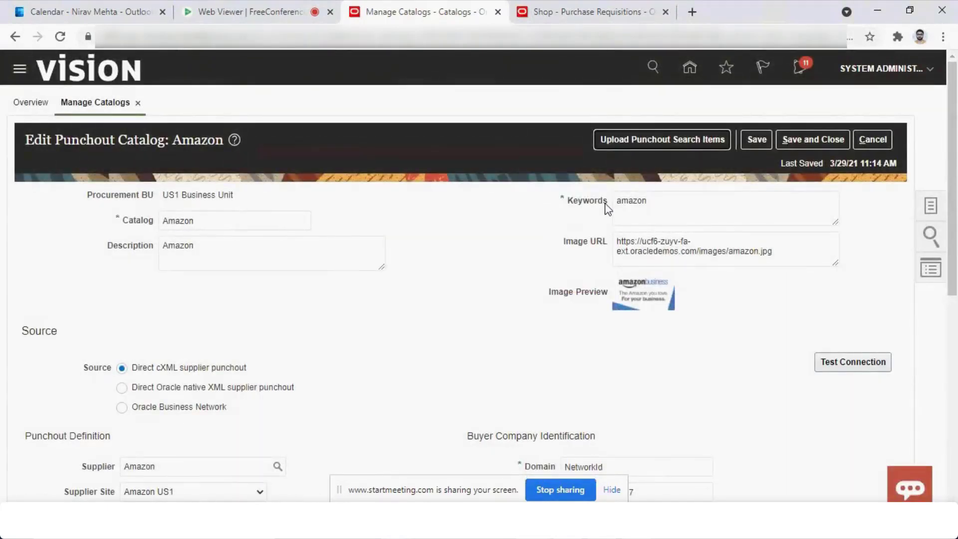
Search the Purchase Requisitions shop for "Pen", look over the matching items, and clear the search text.
{"action": "left_click", "coordinate": [554, 12]}
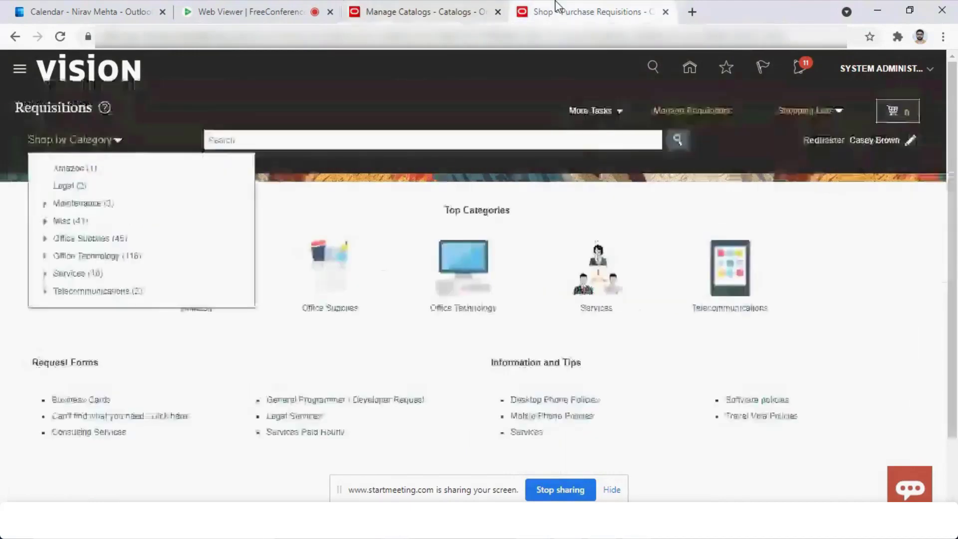
{"action": "left_click", "coordinate": [380, 137]}
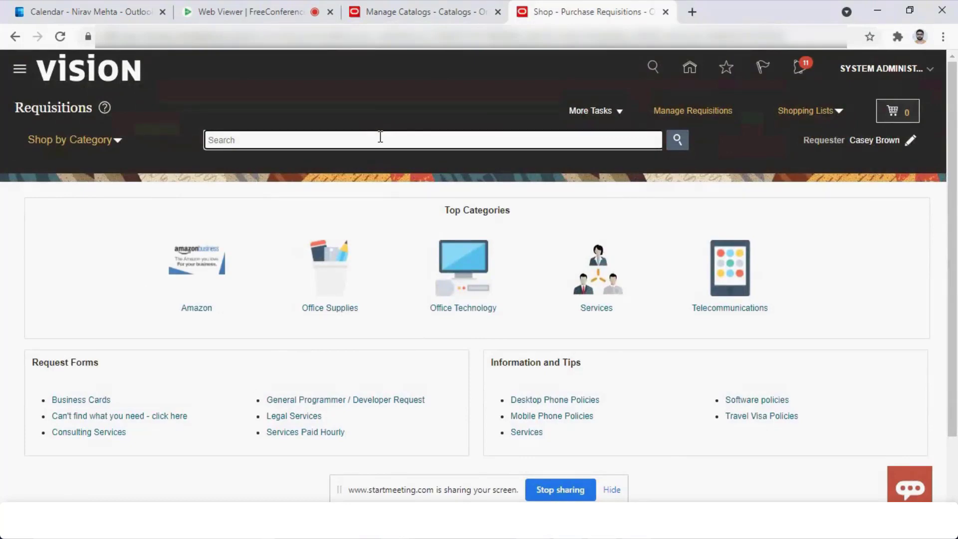
{"action": "type", "text": "Pen"}
{"action": "key", "text": "Return"}
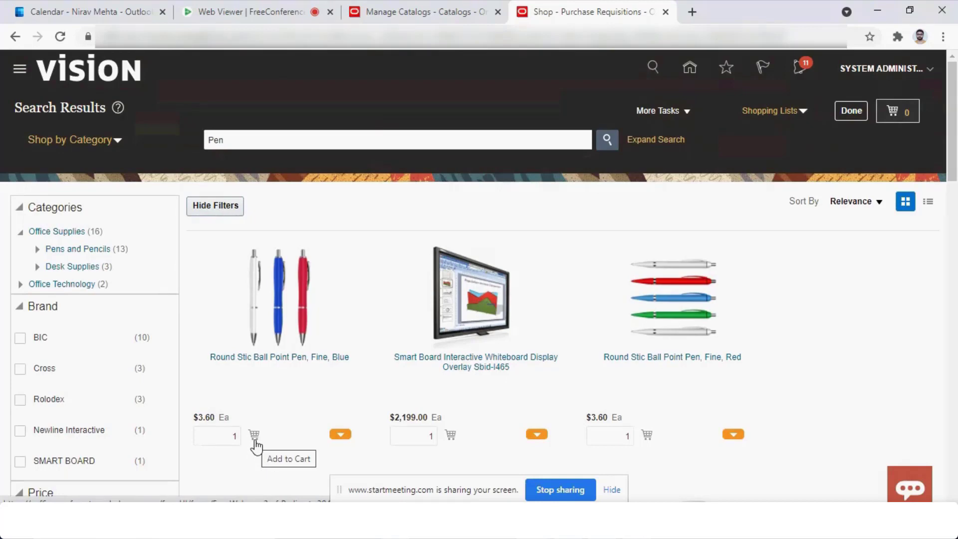
{"action": "double_click", "coordinate": [251, 137]}
{"action": "key", "text": "BackSpace"}
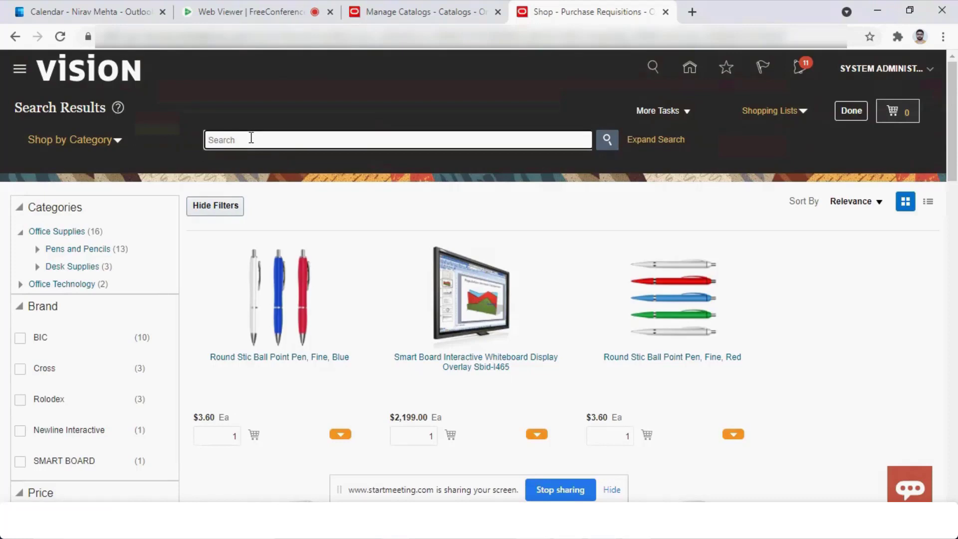
Look through the open windows, including the Excel notes, and return to the Manage Catalogs page in Oracle.
{"action": "key", "text": "alt+Tab"}
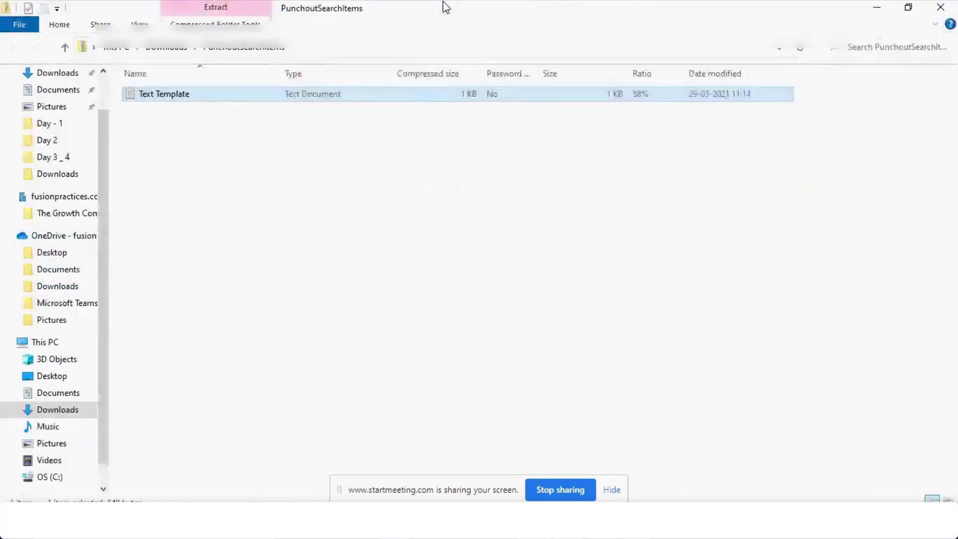
{"action": "key", "text": "alt+Tab"}
{"action": "key", "text": "alt+Tab"}
{"action": "key", "text": "Tab"}
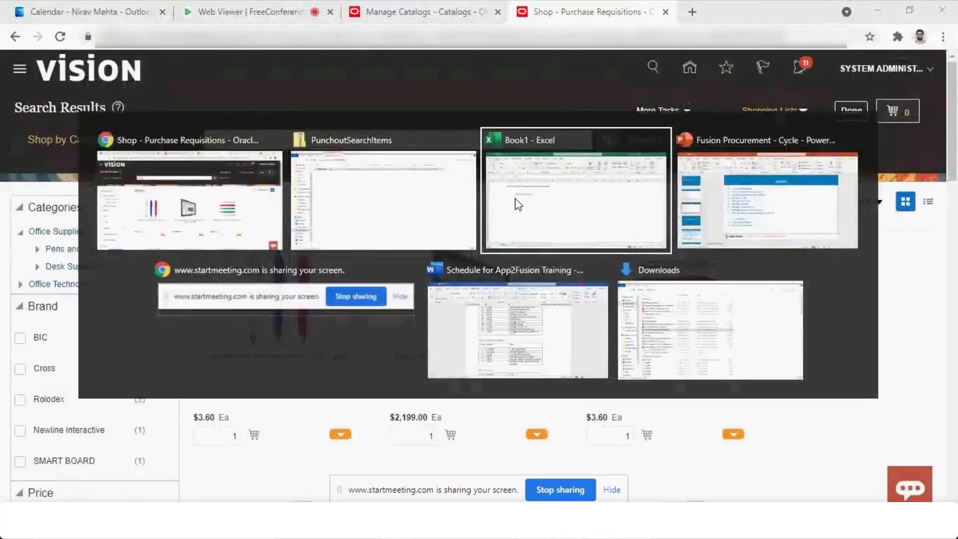
{"action": "key", "text": "alt+Tab"}
{"action": "key", "text": "Tab"}
{"action": "key", "text": "Tab"}
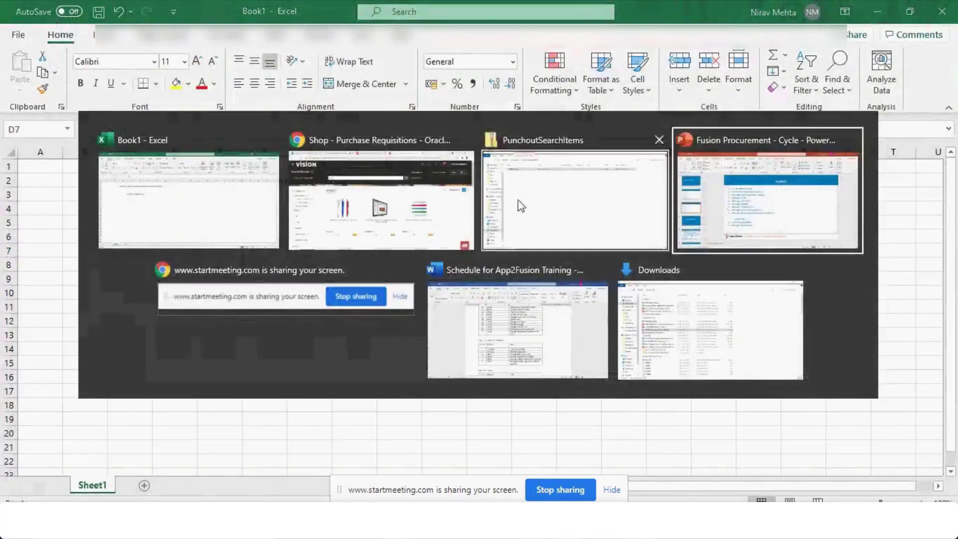
{"action": "key", "text": "Return"}
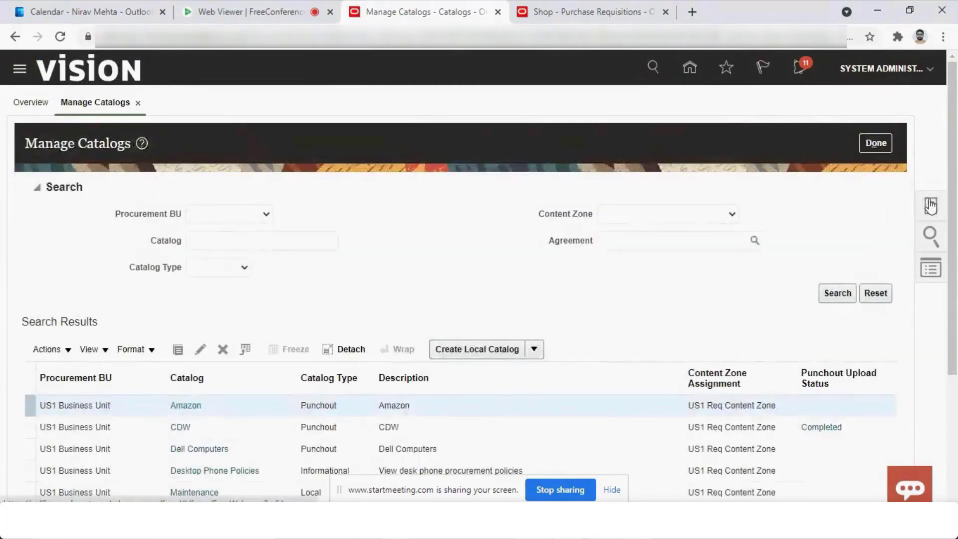
Open the Maintenance local catalog for editing and examine its name, agreement options and category settings.
{"action": "left_click", "coordinate": [506, 448]}
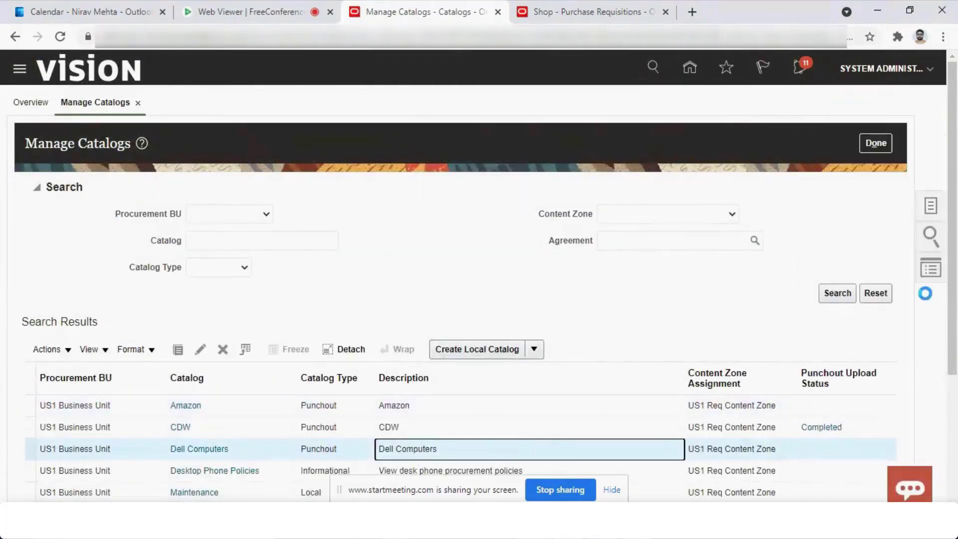
{"action": "scroll", "coordinate": [419, 309], "scroll_direction": "down", "scroll_amount": 4}
{"action": "left_click", "coordinate": [419, 310]}
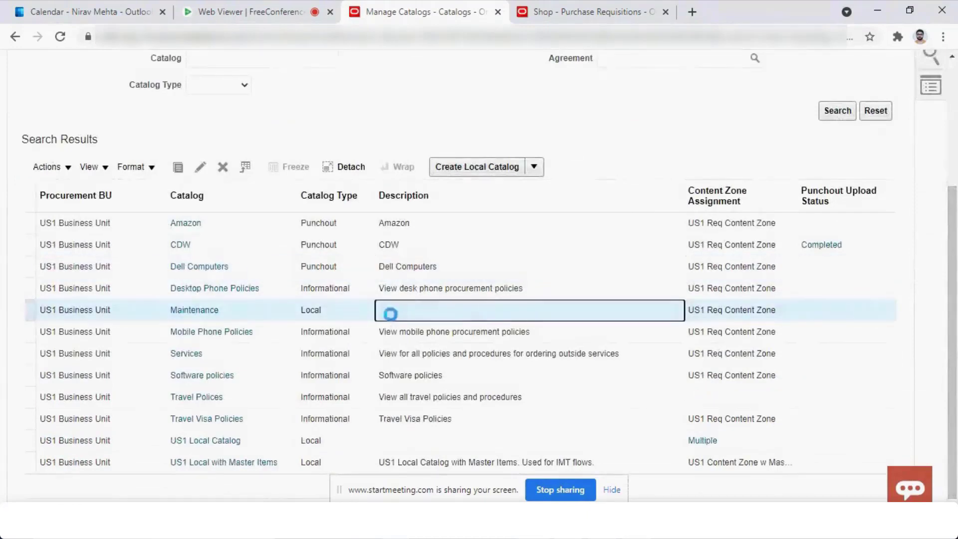
{"action": "left_click", "coordinate": [200, 166]}
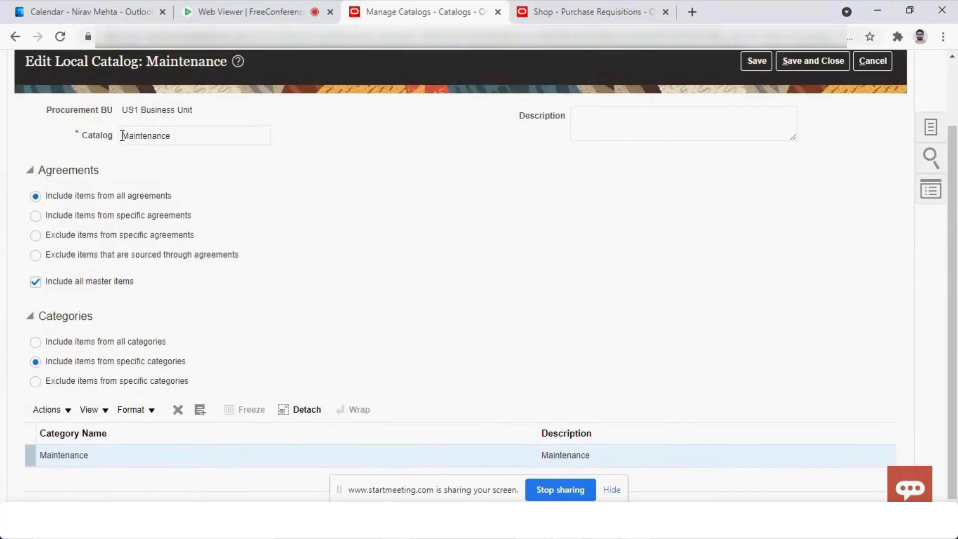
{"action": "left_click_drag", "start_coordinate": [121, 136], "coordinate": [167, 140]}
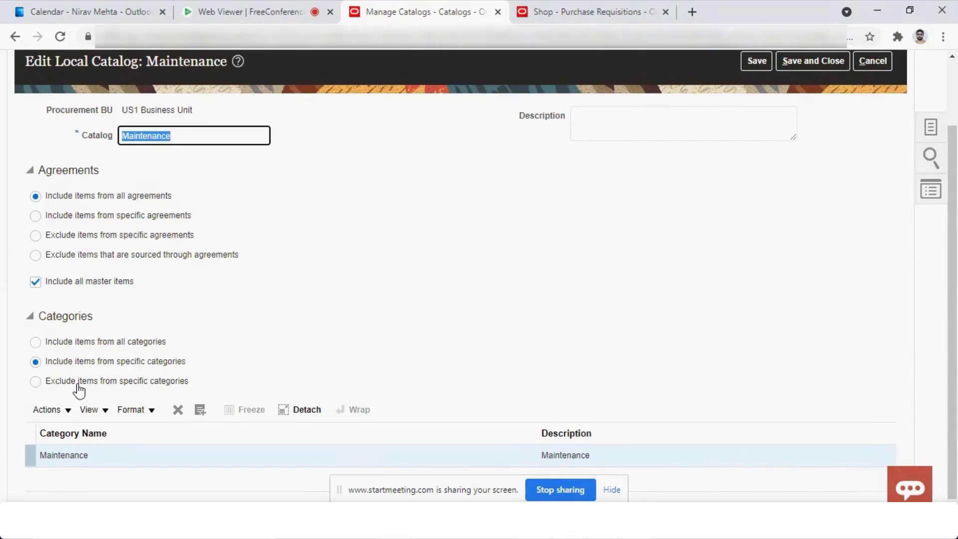
{"action": "left_click", "coordinate": [374, 389]}
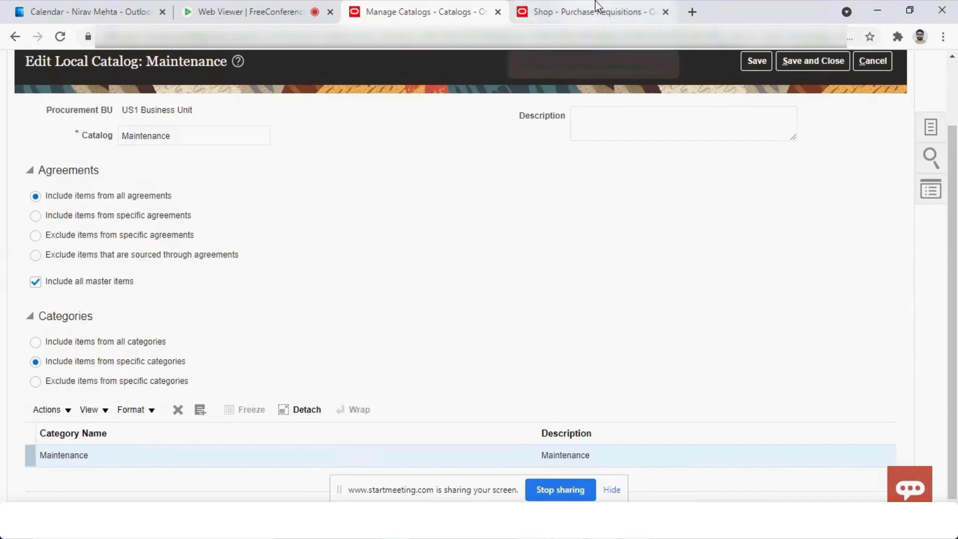
Look over the item results in the Purchase Requisitions shop, and return to the Maintenance catalog.
{"action": "left_click", "coordinate": [529, 12]}
{"action": "left_click", "coordinate": [305, 137]}
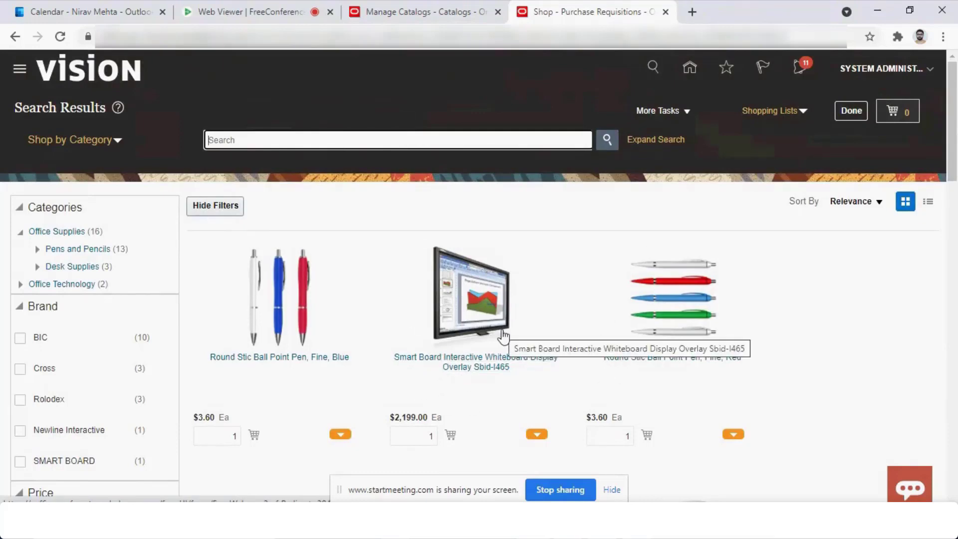
{"action": "key", "text": "ctrl+shift+Tab"}
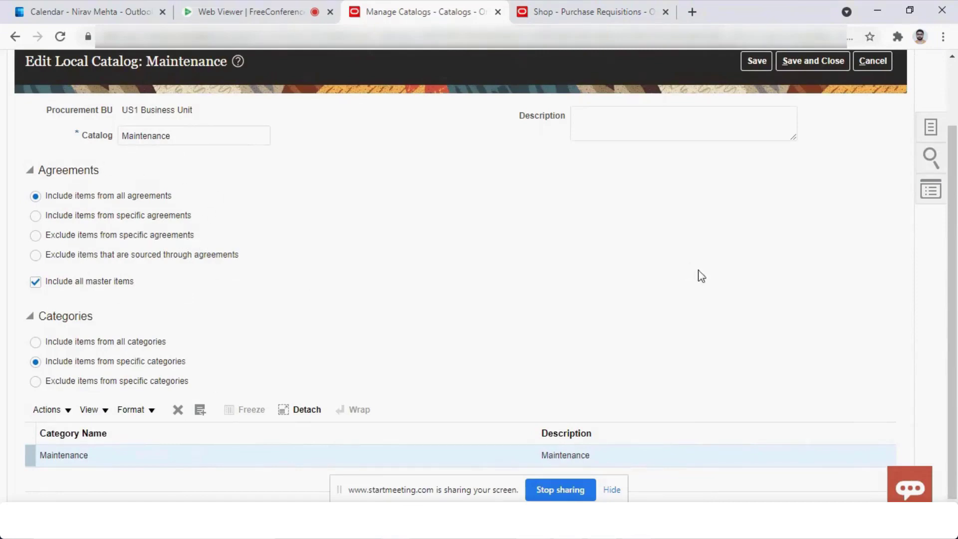
Save and close the Maintenance catalog, then open the US1 Req Content Zone for editing from Manage Content Zones.
{"action": "left_click_drag", "start_coordinate": [956, 296], "coordinate": [955, 225]}
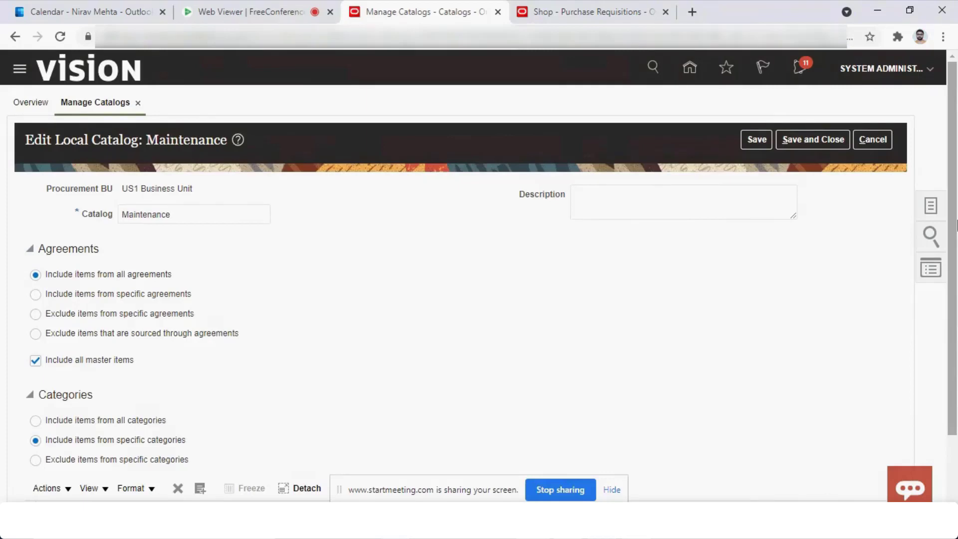
{"action": "left_click", "coordinate": [803, 141]}
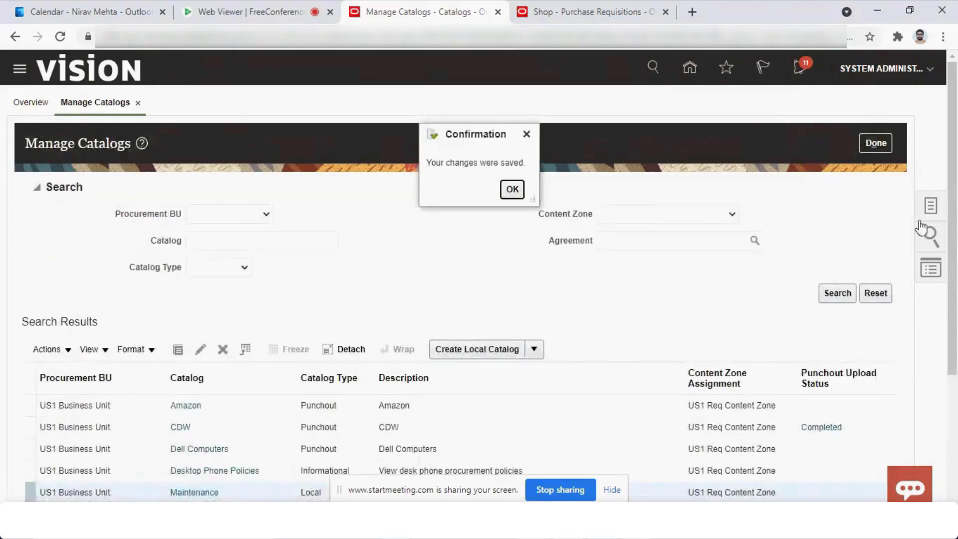
{"action": "left_click", "coordinate": [931, 236]}
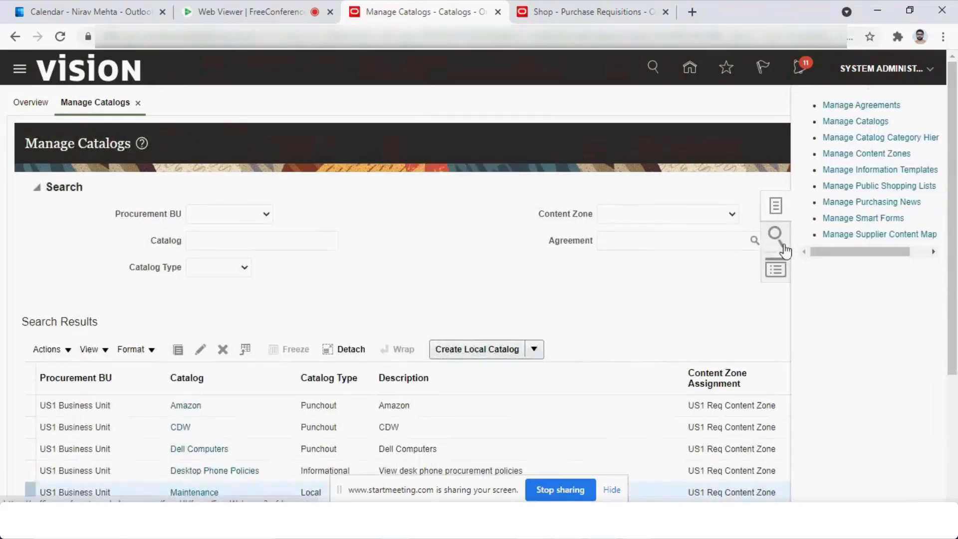
{"action": "left_click", "coordinate": [848, 153]}
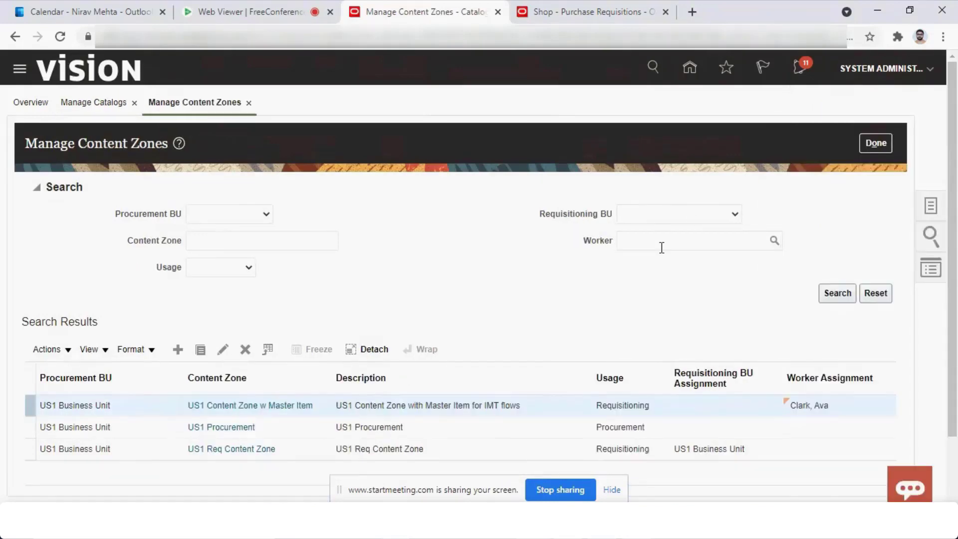
{"action": "left_click", "coordinate": [295, 449]}
{"action": "left_click", "coordinate": [223, 350]}
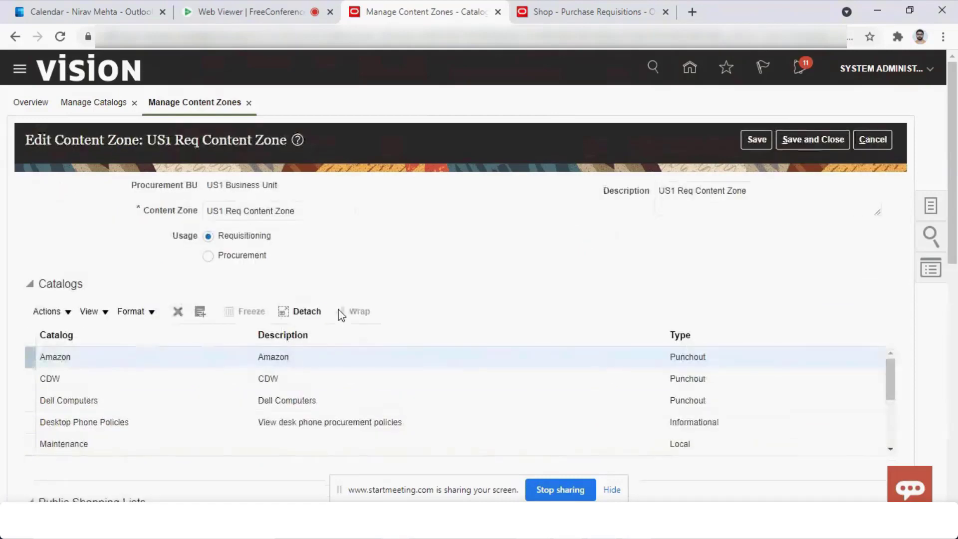
Examine the content zone's name, usage, assigned catalogs, public shopping lists and smart forms down to its security section.
{"action": "left_click_drag", "start_coordinate": [211, 211], "coordinate": [329, 208]}
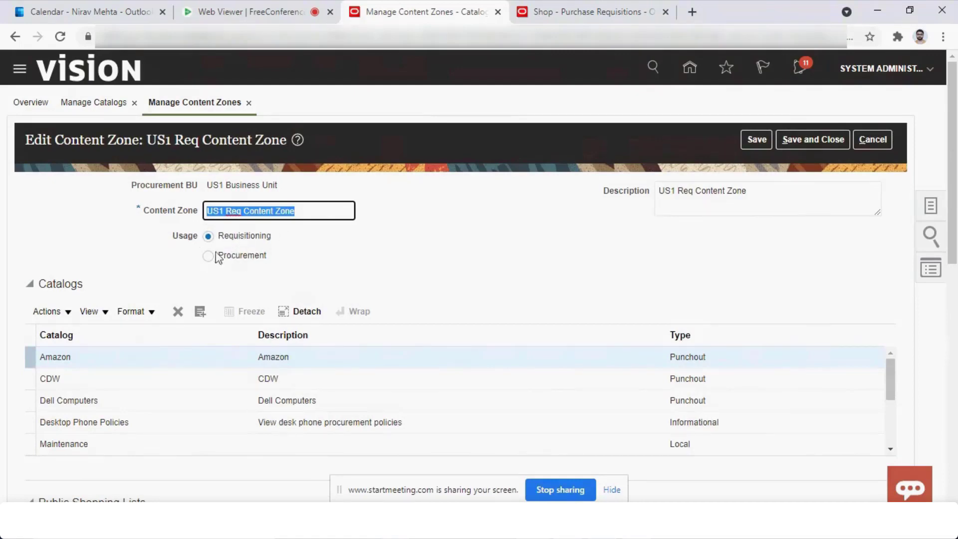
{"action": "scroll", "coordinate": [956, 195], "scroll_direction": "down", "scroll_amount": 3}
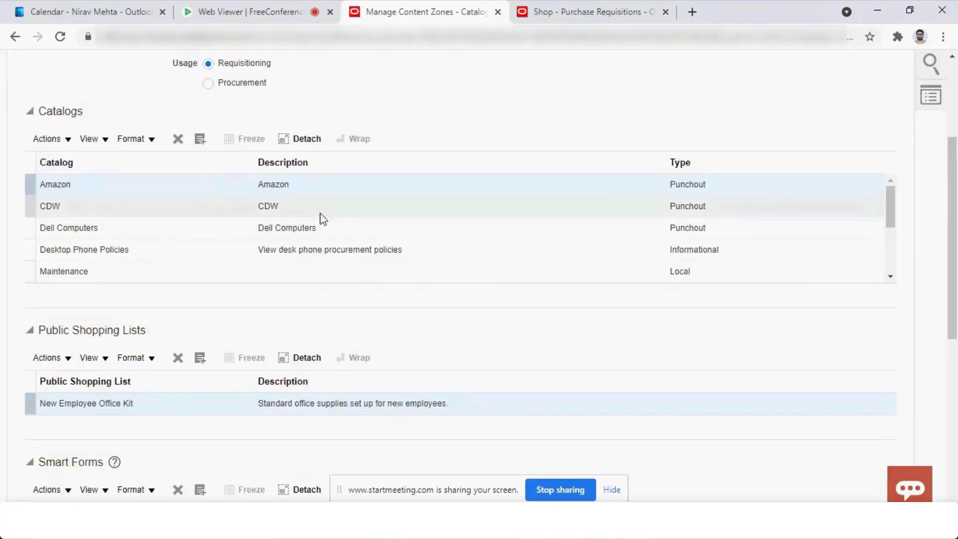
{"action": "left_click", "coordinate": [295, 211]}
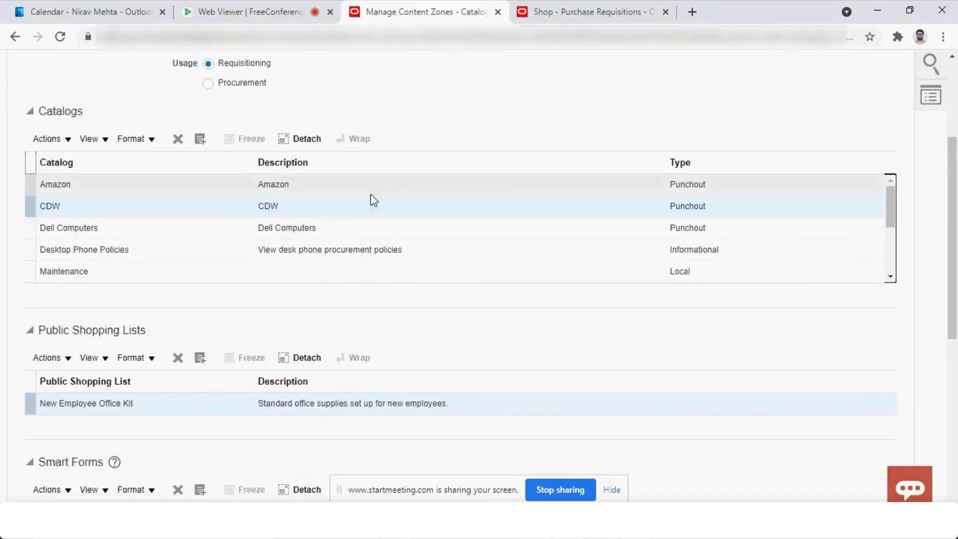
{"action": "left_click", "coordinate": [890, 276]}
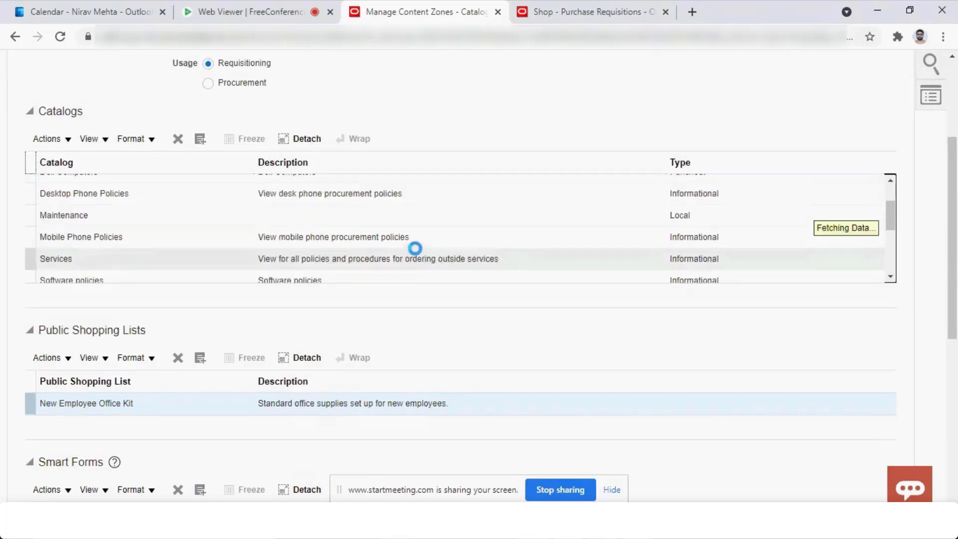
{"action": "left_click", "coordinate": [494, 212]}
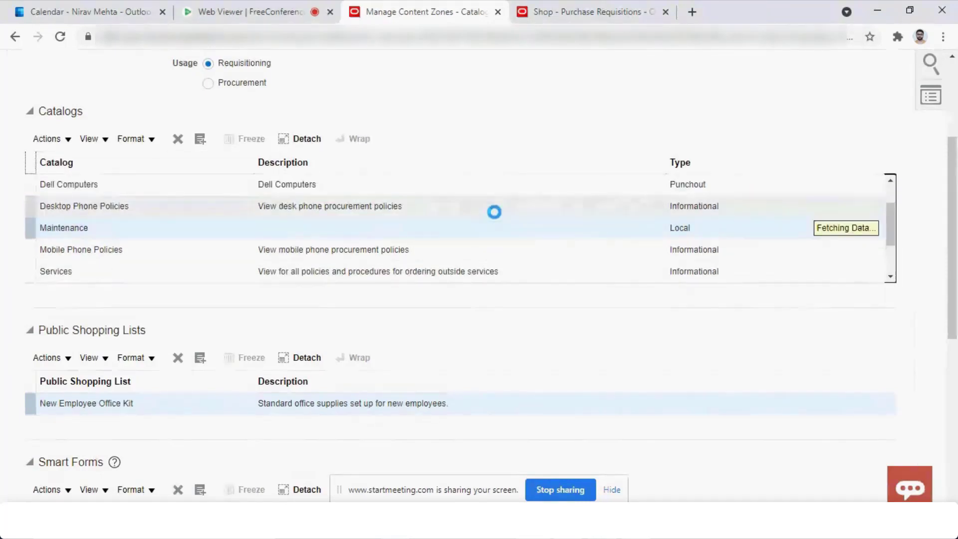
{"action": "scroll", "coordinate": [956, 263], "scroll_direction": "down", "scroll_amount": 3}
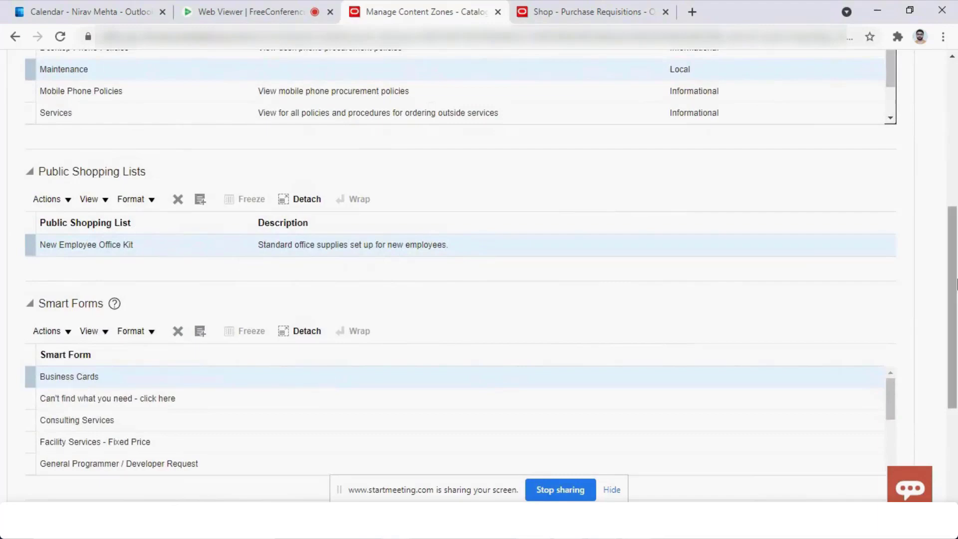
{"action": "scroll", "coordinate": [957, 417], "scroll_direction": "down", "scroll_amount": 4}
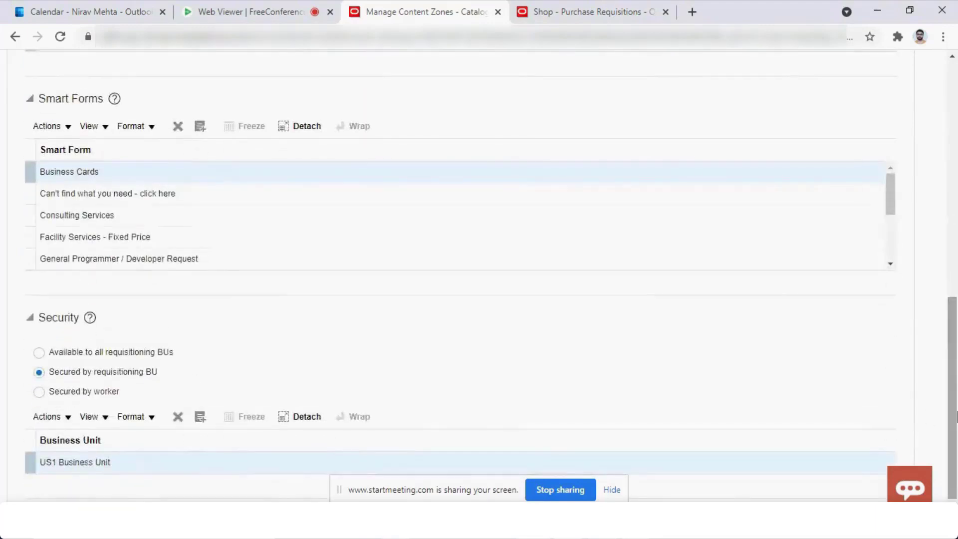
Try the Secured by worker option for the content zone, restore Secured by requisitioning BU, and review the assigned business unit.
{"action": "left_click", "coordinate": [70, 394]}
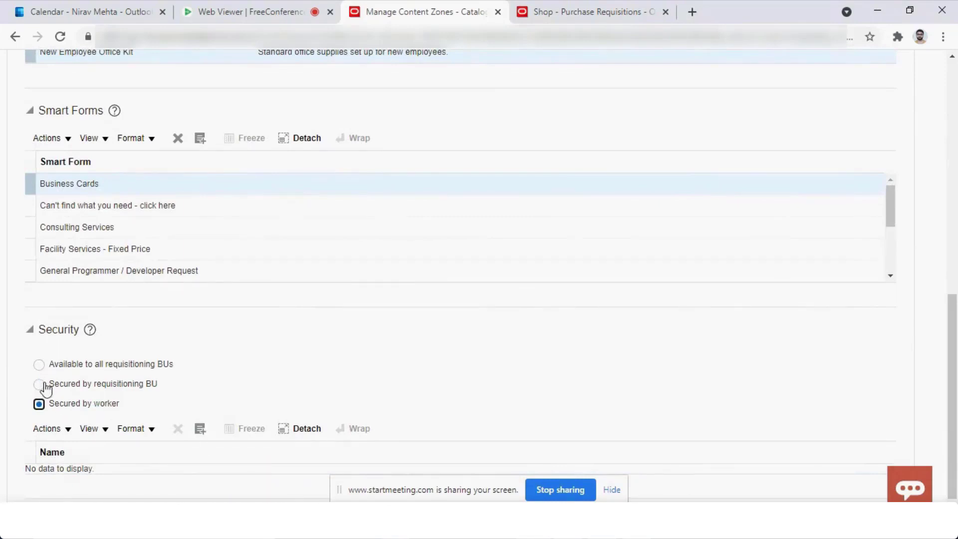
{"action": "left_click", "coordinate": [37, 387]}
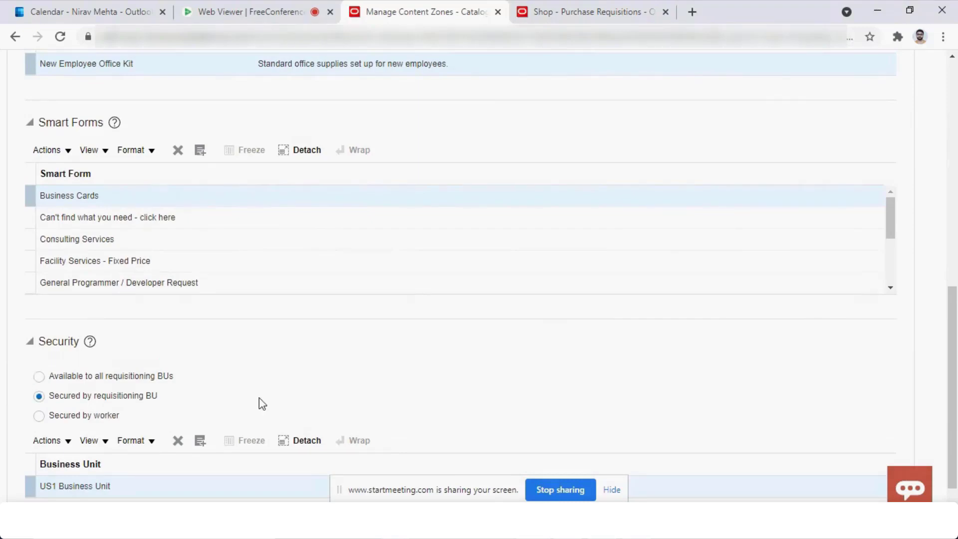
{"action": "scroll", "coordinate": [956, 382], "scroll_direction": "up", "scroll_amount": 3}
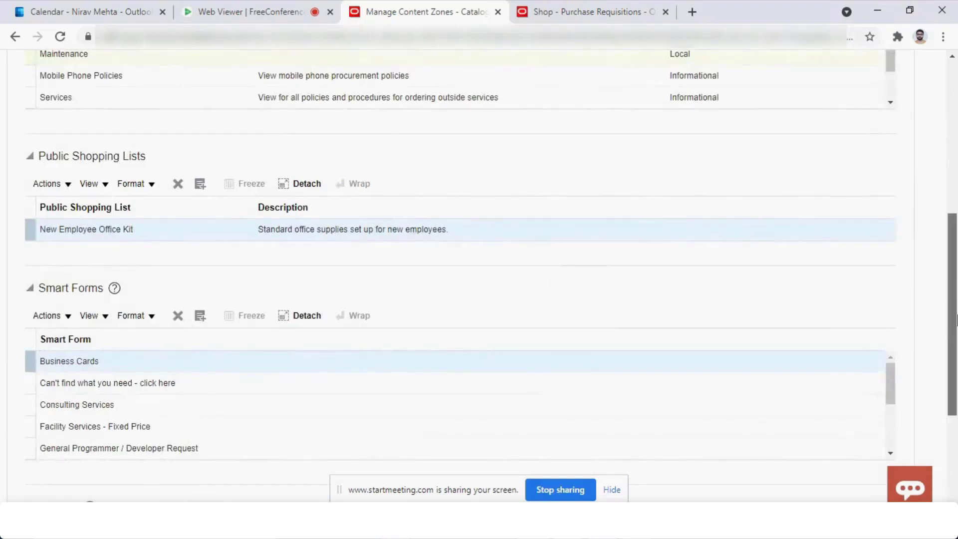
{"action": "scroll", "coordinate": [956, 300], "scroll_direction": "down", "scroll_amount": 3}
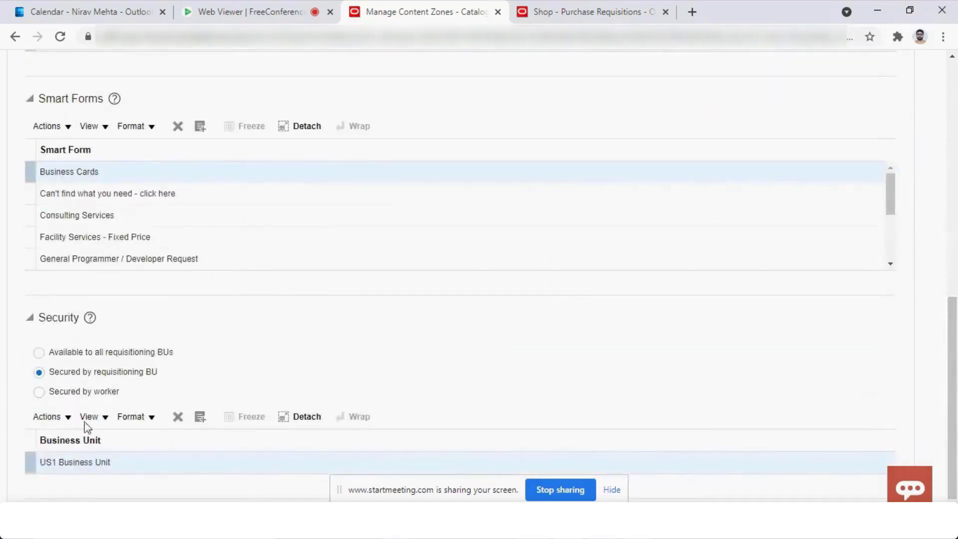
{"action": "left_click", "coordinate": [116, 468]}
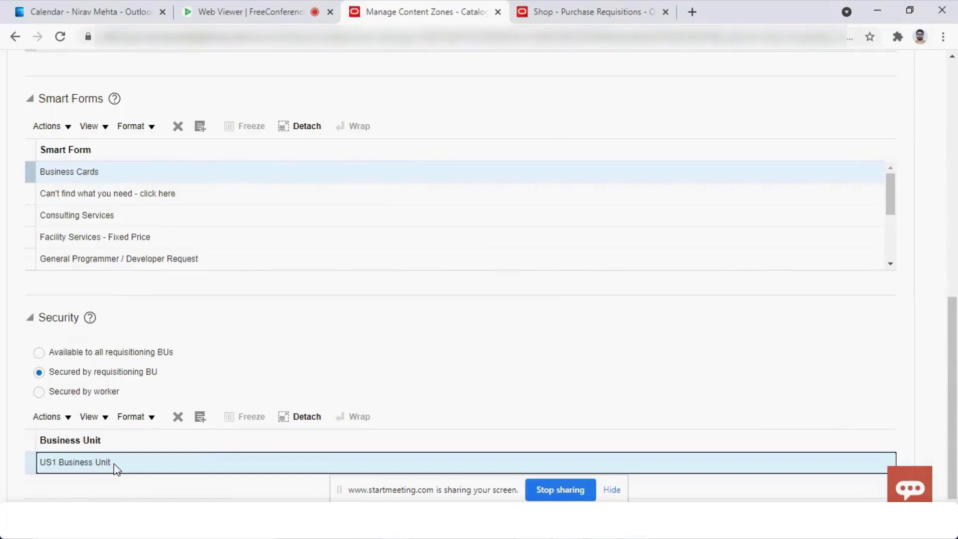
Save and close the US1 Req Content Zone and acknowledge the confirmation.
{"action": "left_click_drag", "start_coordinate": [953, 389], "coordinate": [954, 152]}
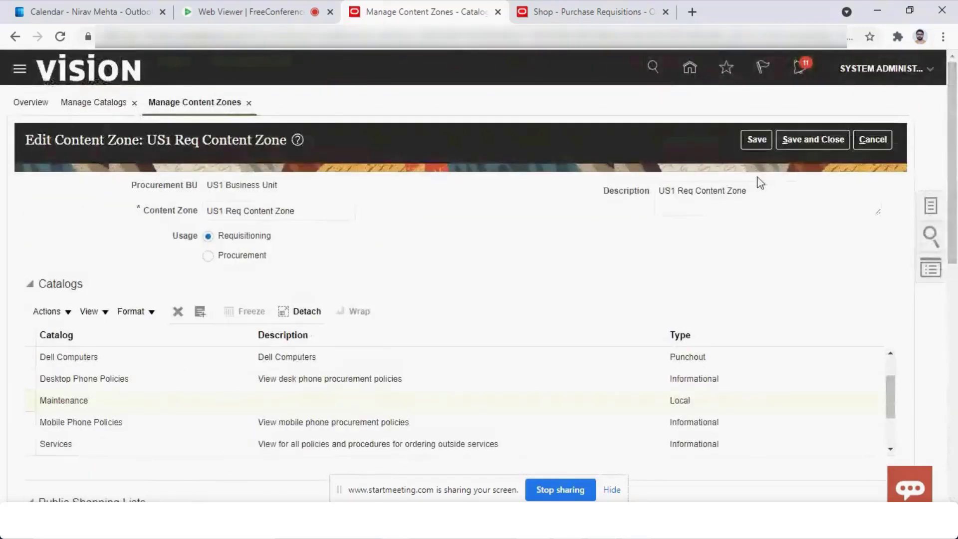
{"action": "left_click", "coordinate": [817, 141]}
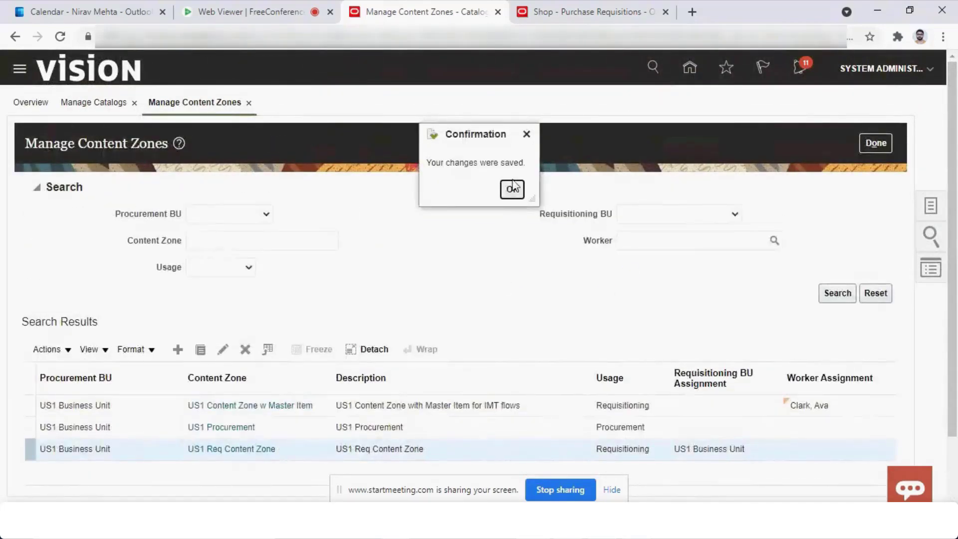
{"action": "left_click", "coordinate": [511, 188]}
Go to Manage Supplier Content Map Sets, open the maps of the Amazon map set, and start editing its Category map.
{"action": "left_click", "coordinate": [942, 205]}
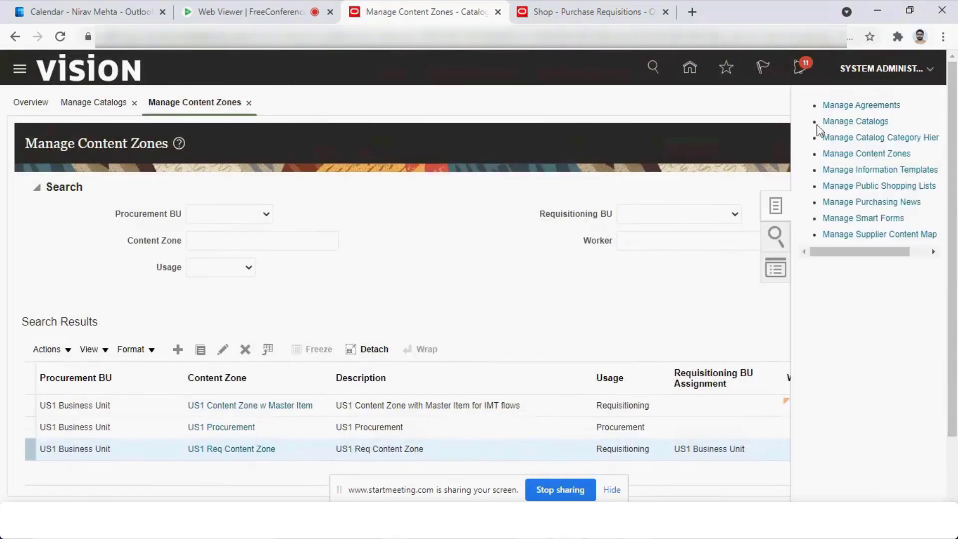
{"action": "left_click", "coordinate": [866, 235]}
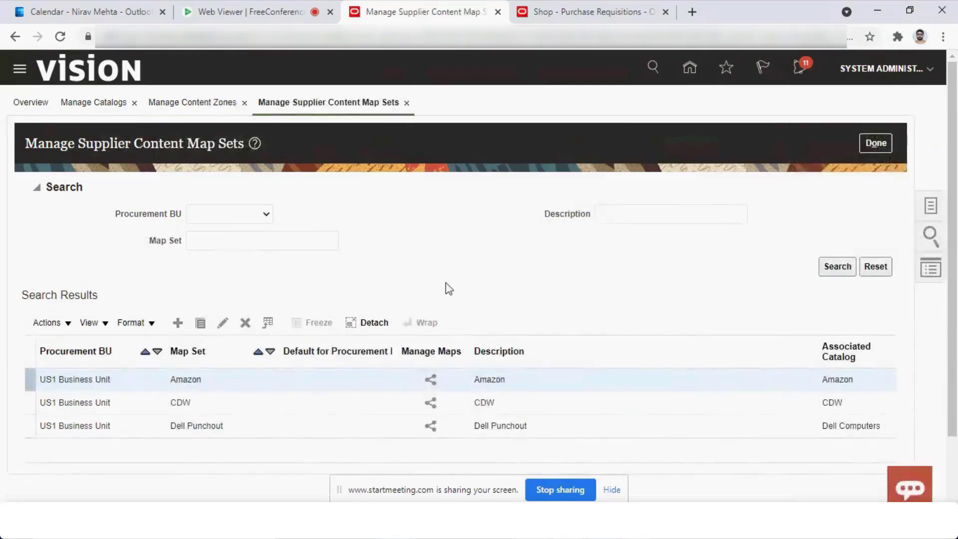
{"action": "left_click", "coordinate": [432, 380]}
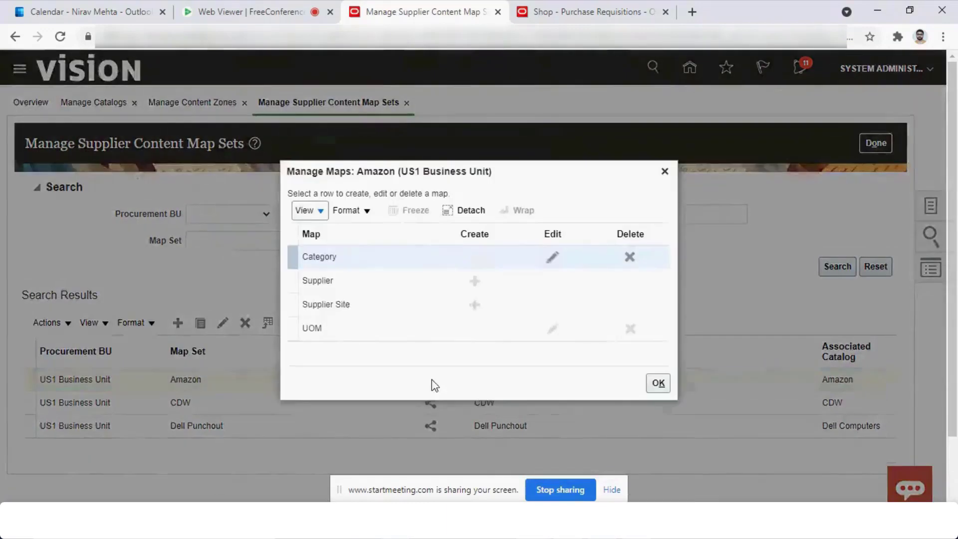
{"action": "left_click", "coordinate": [552, 259]}
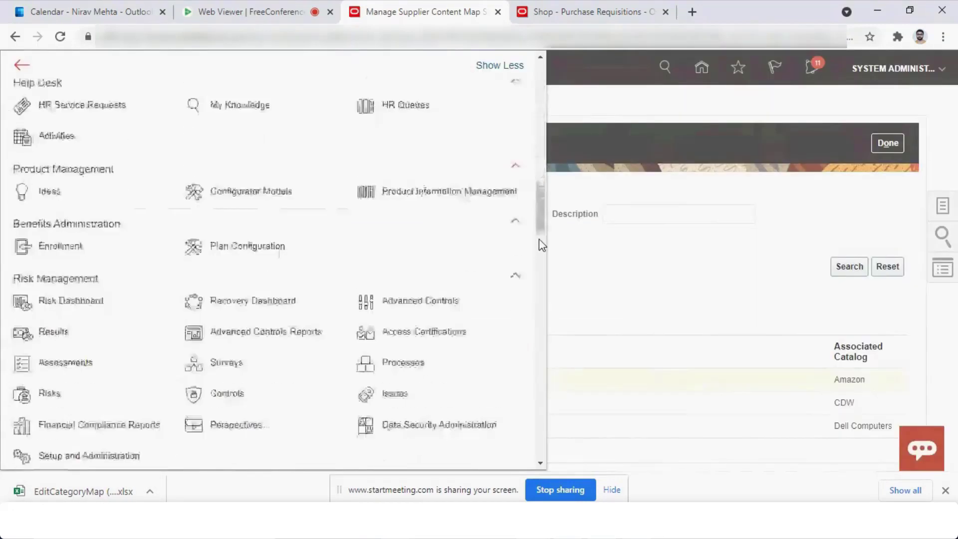
Try to download the ADF Desktop Integrator from the navigator's tools, check the page it opens, and return to the supplier content map sets.
{"action": "left_click_drag", "start_coordinate": [539, 239], "coordinate": [538, 378]}
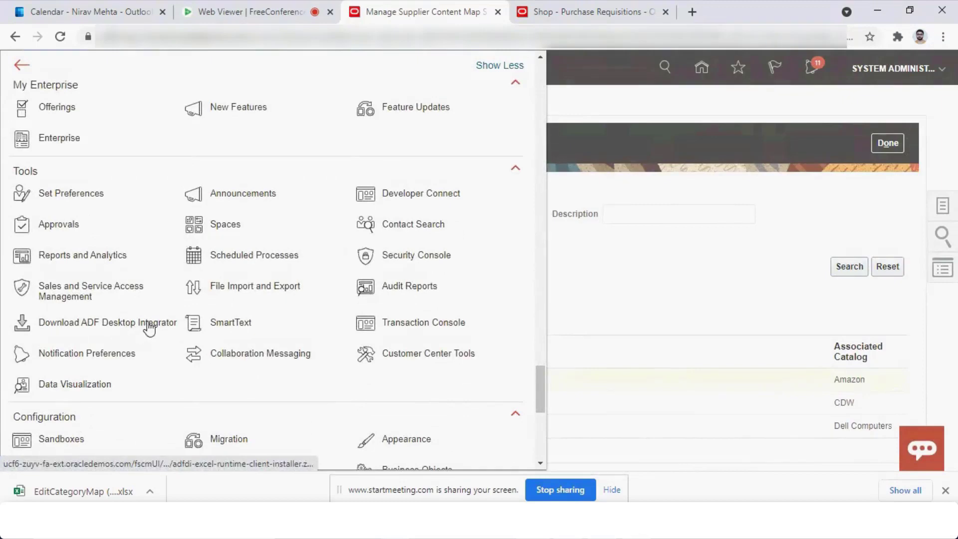
{"action": "left_click", "coordinate": [149, 327]}
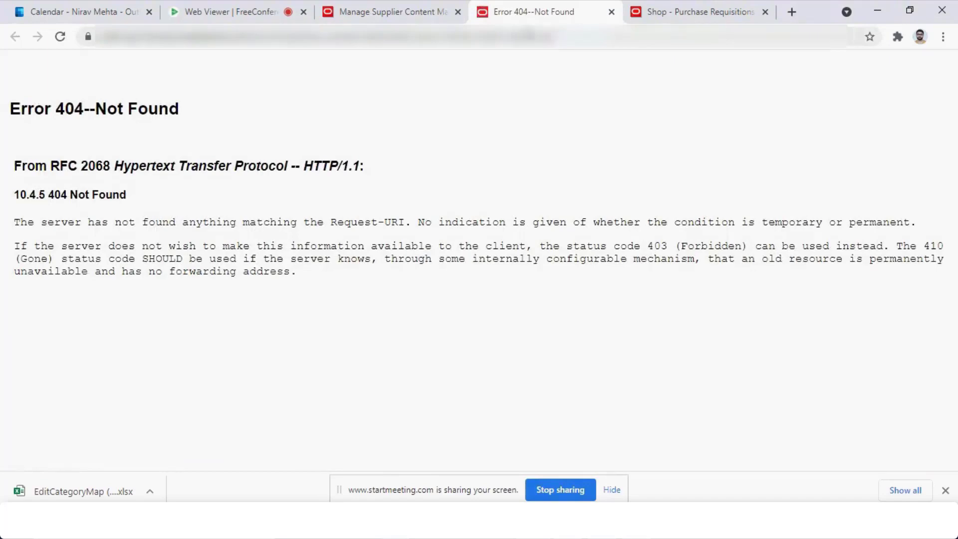
{"action": "left_click", "coordinate": [392, 12]}
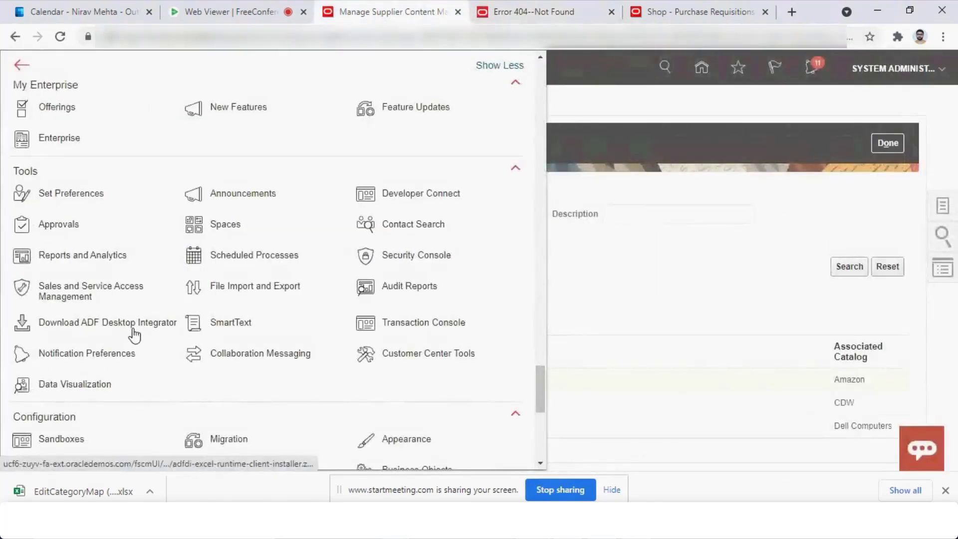
{"action": "left_click", "coordinate": [549, 10]}
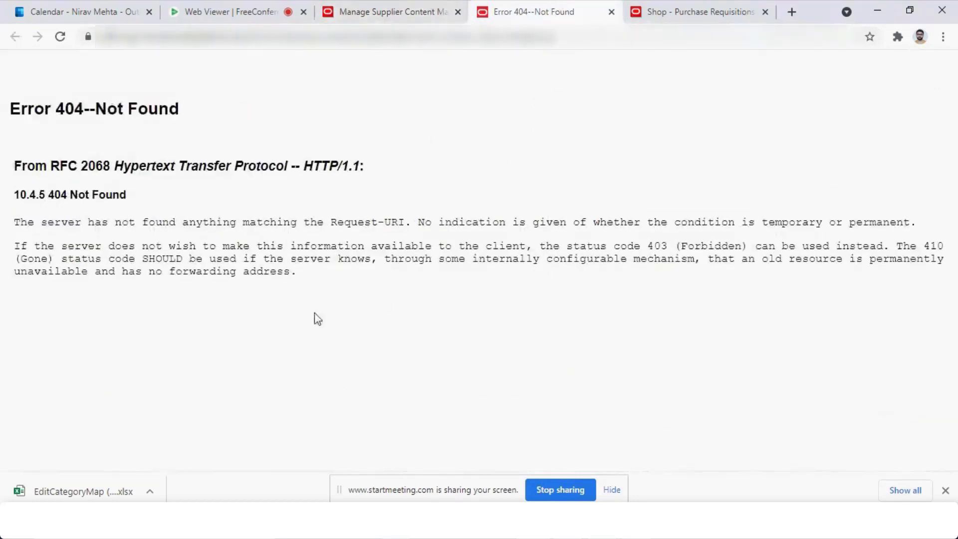
{"action": "left_click", "coordinate": [375, 11]}
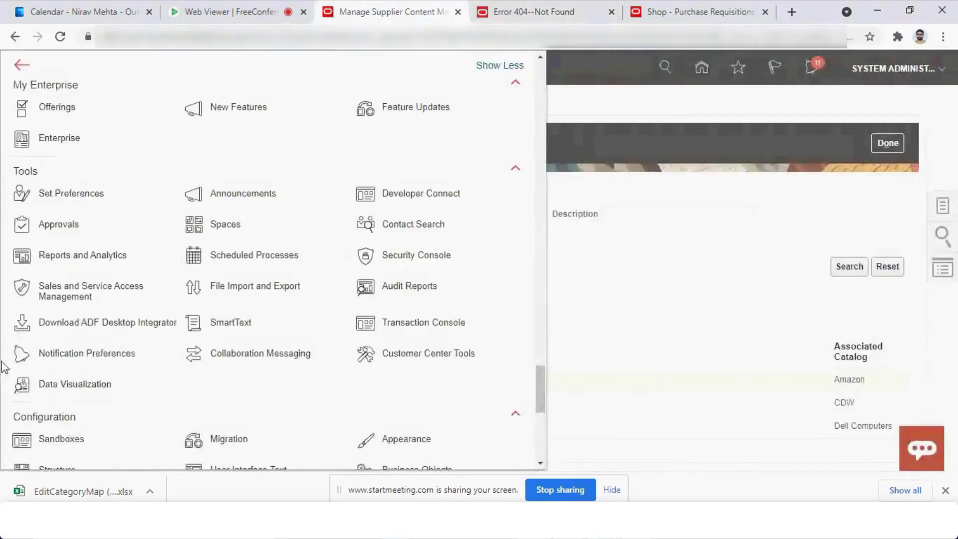
Retry the ADF Desktop Integrator download, and open the downloaded EditCategoryMap workbook with editing enabled.
{"action": "left_click", "coordinate": [108, 328]}
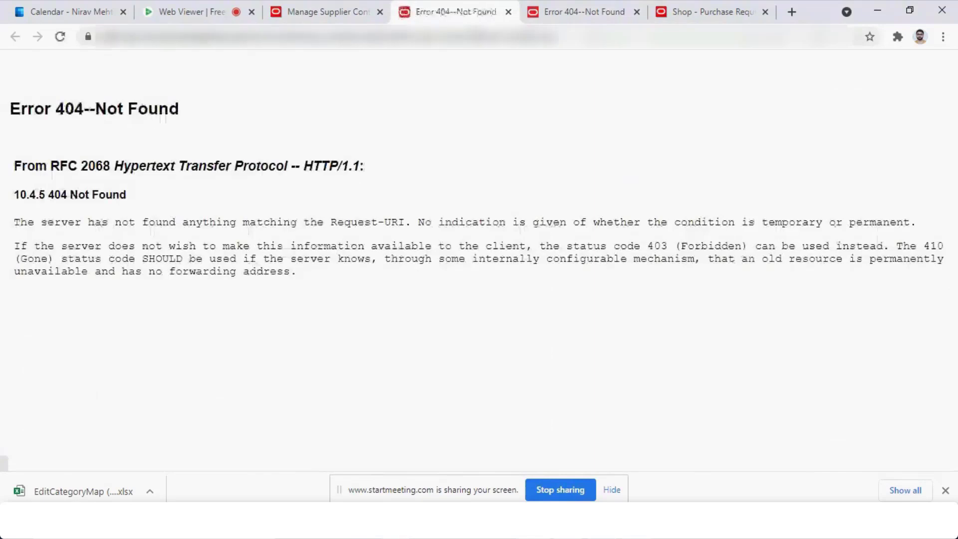
{"action": "left_click", "coordinate": [82, 490]}
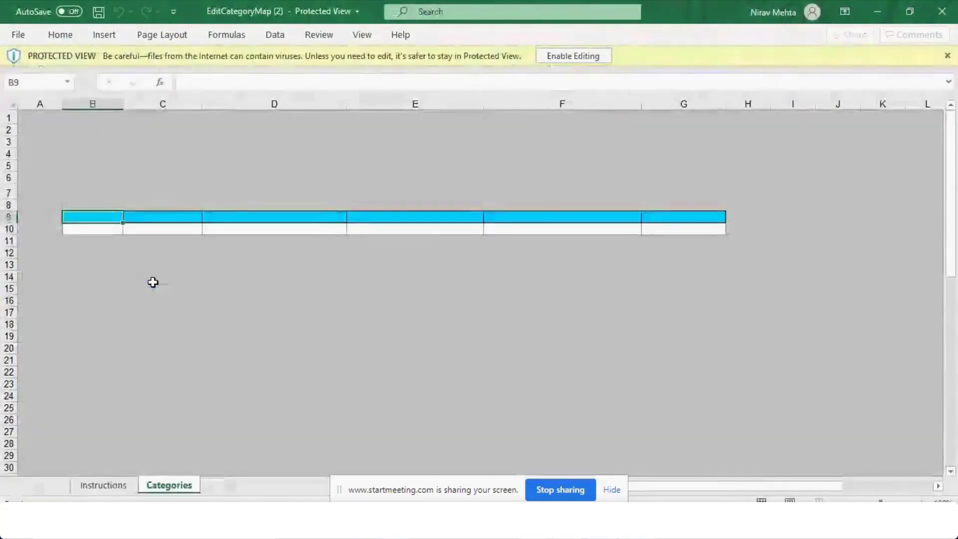
{"action": "left_click", "coordinate": [586, 55]}
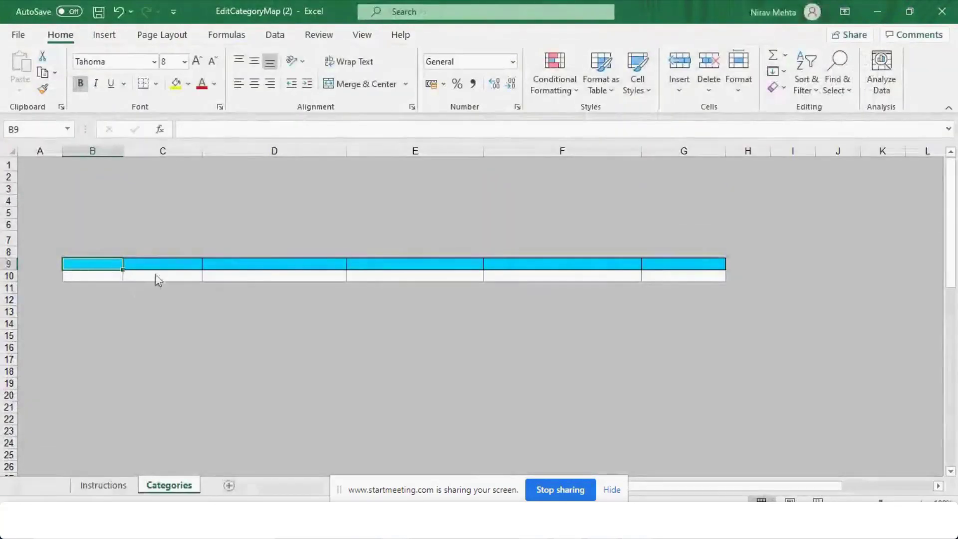
Enter the headings Supplier Category in C9 and Fusion Category in D9 of the Categories sheet.
{"action": "double_click", "coordinate": [109, 263]}
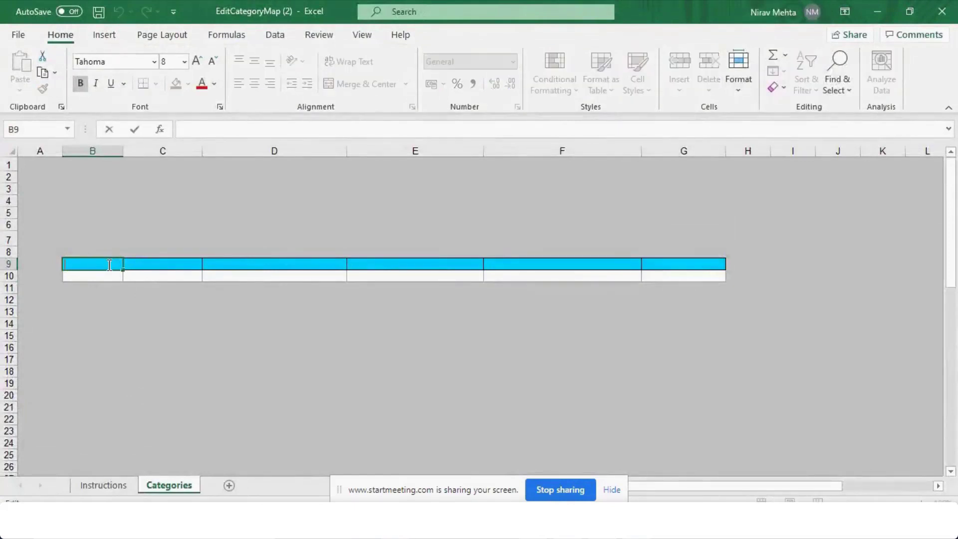
{"action": "left_click", "coordinate": [188, 264]}
{"action": "type", "text": "Su"}
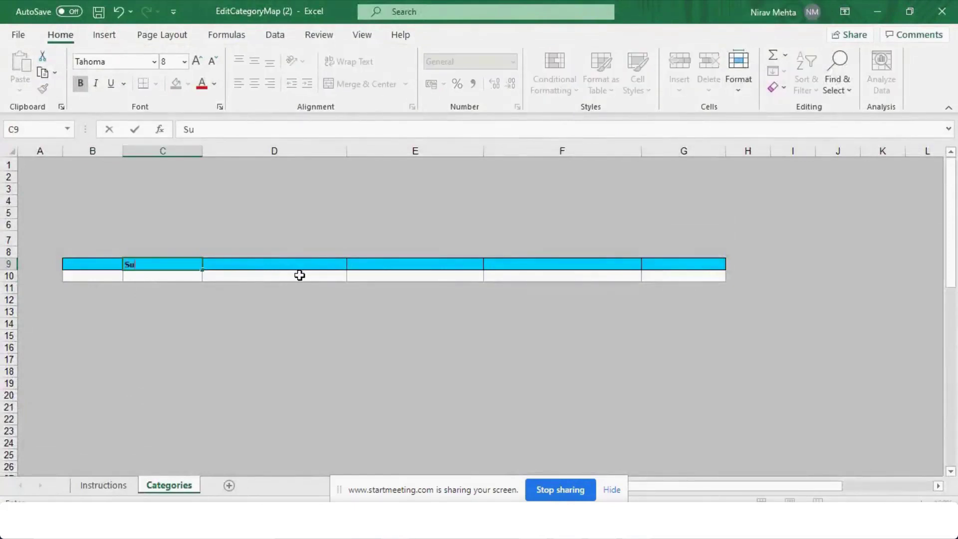
{"action": "type", "text": "pplier Category"}
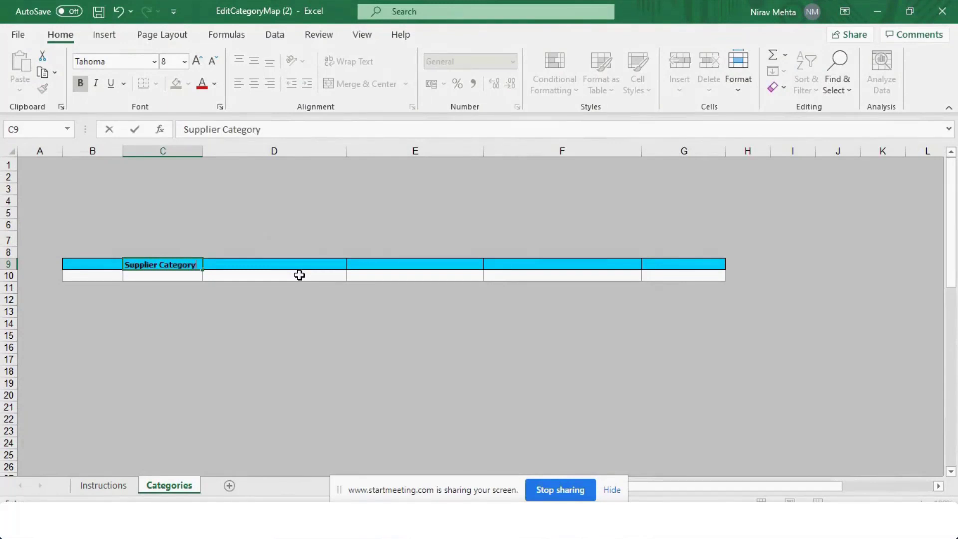
{"action": "key", "text": "Return"}
{"action": "key", "text": "Up"}
{"action": "key", "text": "Right"}
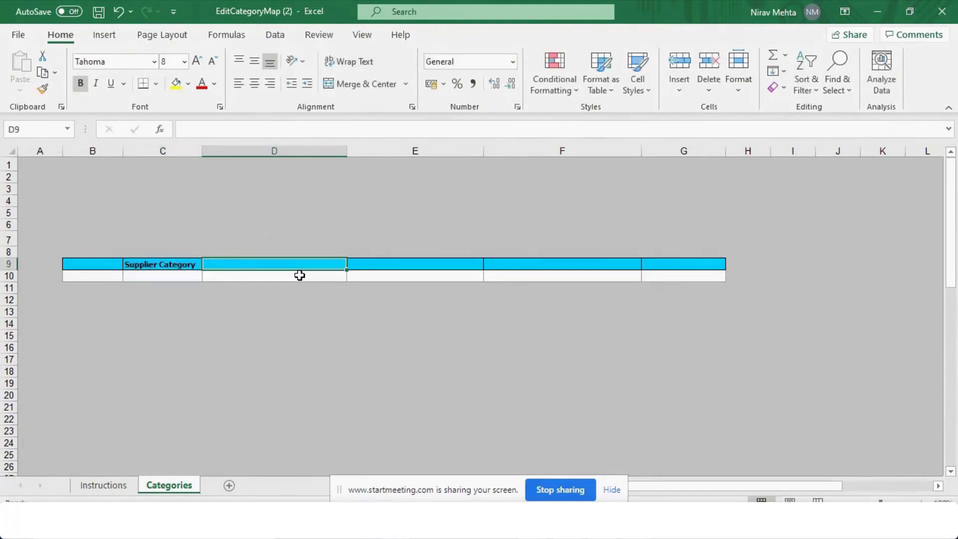
{"action": "type", "text": "Fusion Cata"}
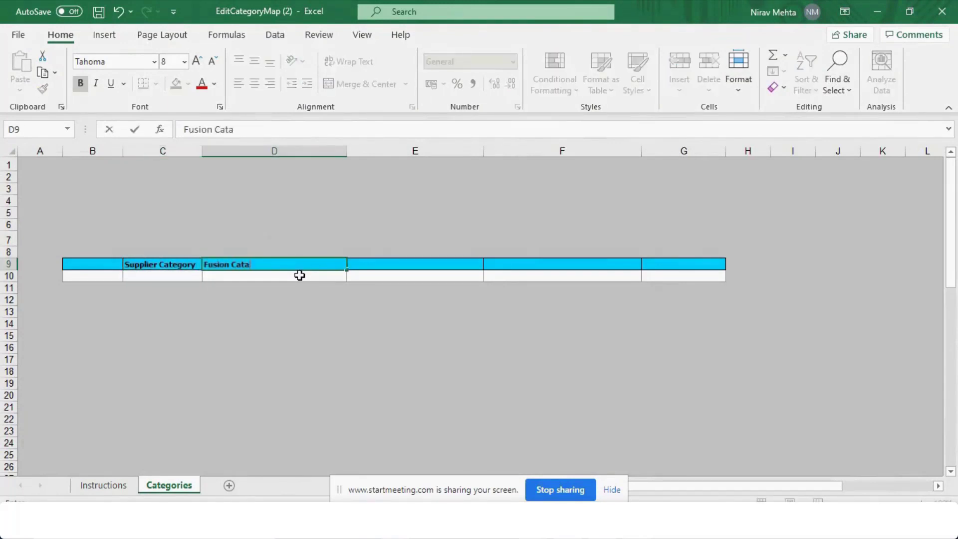
{"action": "type", "text": "gory"}
{"action": "key", "text": "Return"}
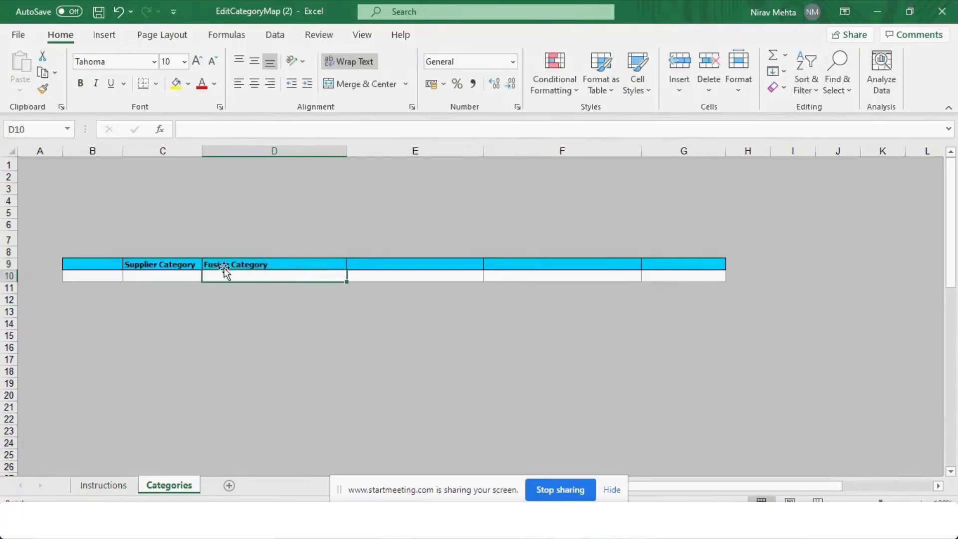
Highlight the mapping area C10:D22 under the two headings and look through the available Data and Help commands.
{"action": "mouse_move", "coordinate": [181, 273]}
{"action": "left_mouse_down"}
{"action": "mouse_move", "coordinate": [195, 274]}
{"action": "mouse_move", "coordinate": [269, 355]}
{"action": "mouse_move", "coordinate": [274, 415]}
{"action": "left_mouse_up"}
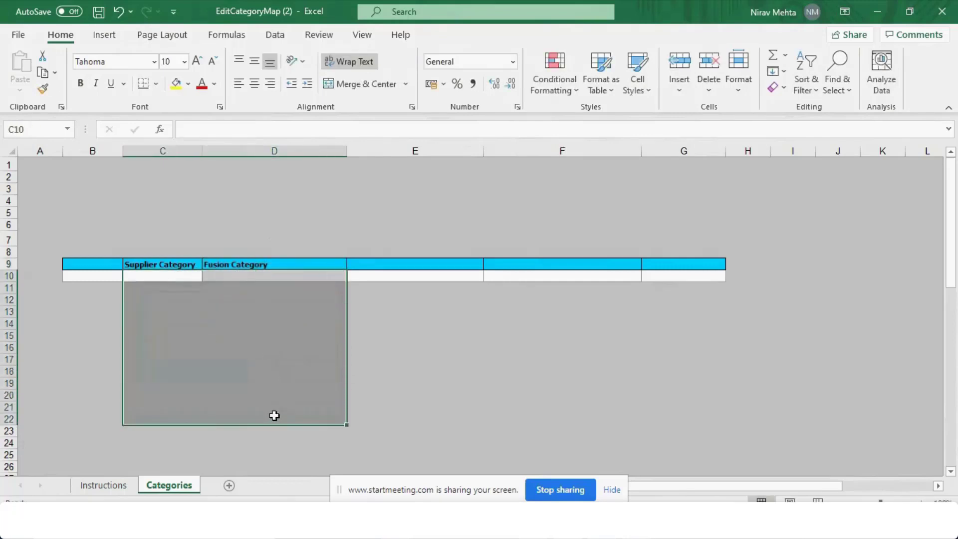
{"action": "left_click", "coordinate": [284, 42]}
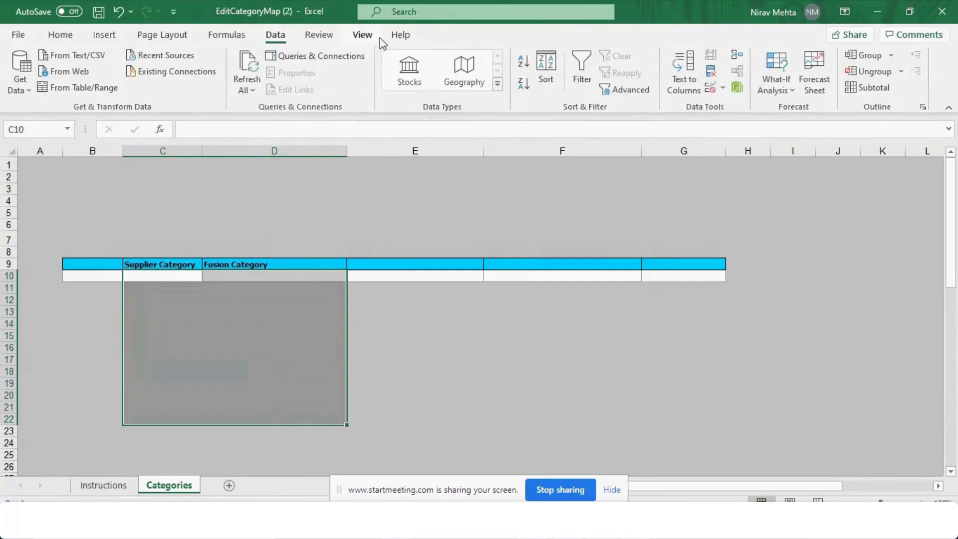
{"action": "left_click", "coordinate": [401, 35]}
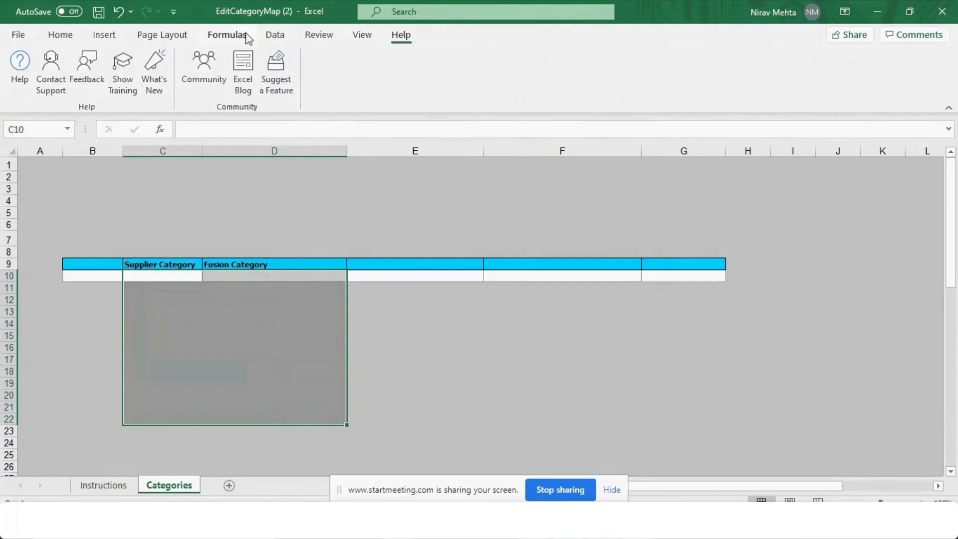
{"action": "left_click", "coordinate": [272, 37]}
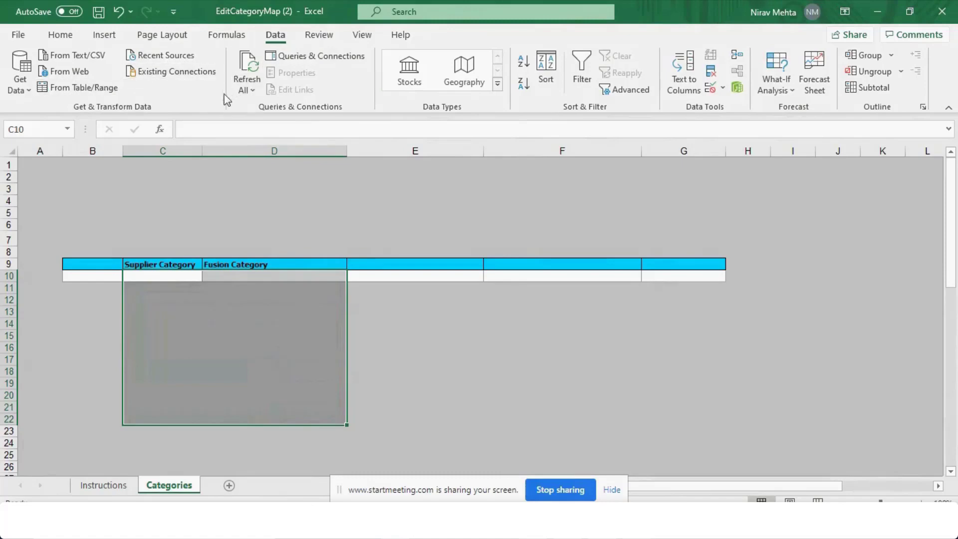
{"action": "key", "text": "alt+Tab"}
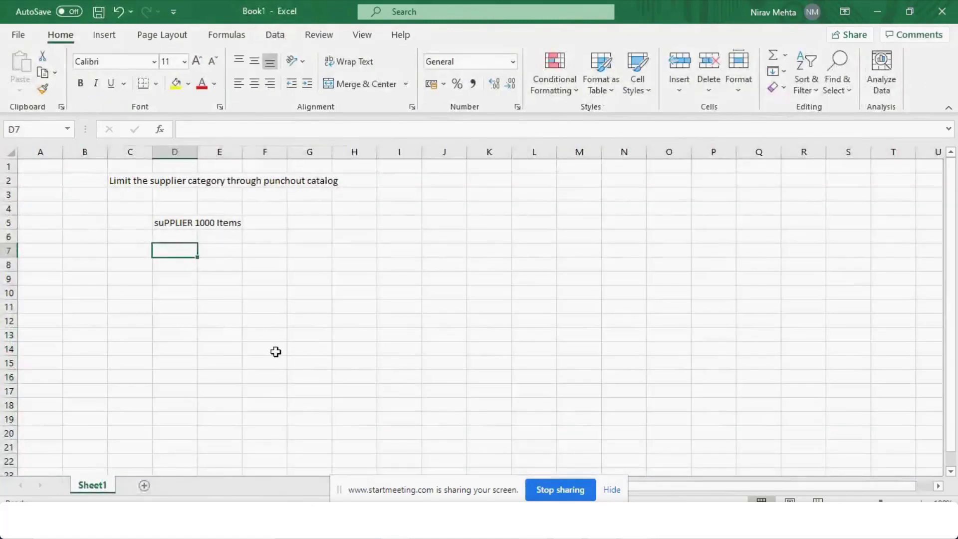
{"action": "key", "text": "alt+Tab"}
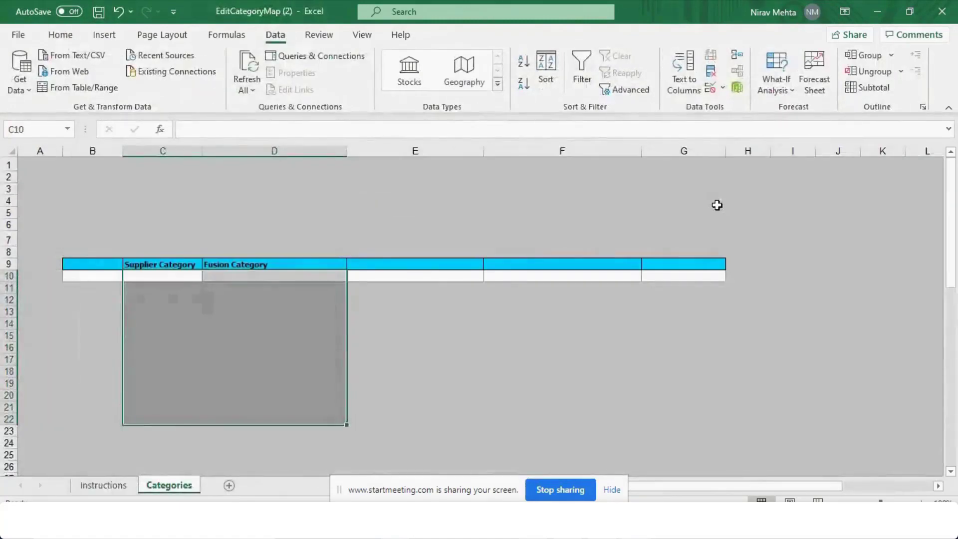
Close the EditCategoryMap workbook without saving its changes and switch back to the browser.
{"action": "left_click", "coordinate": [954, 8]}
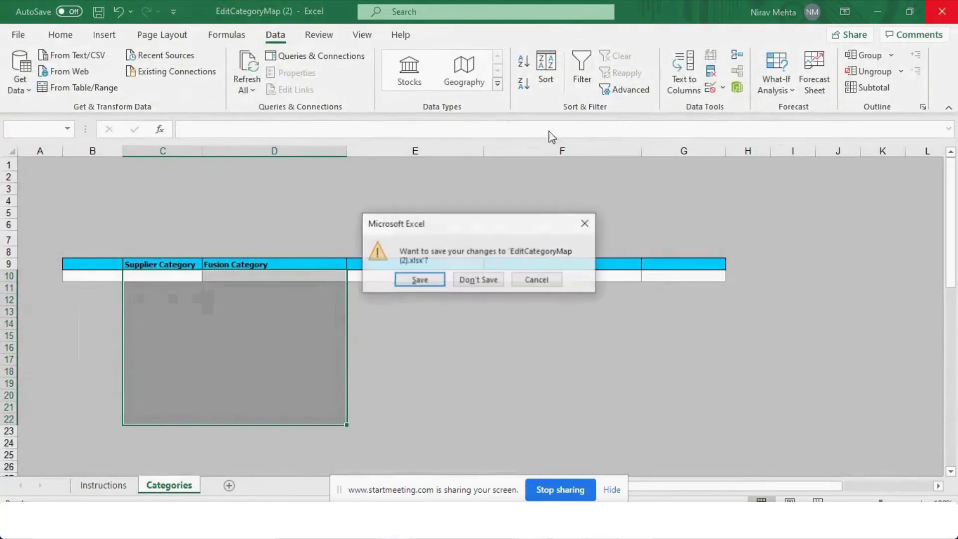
{"action": "left_click", "coordinate": [478, 280]}
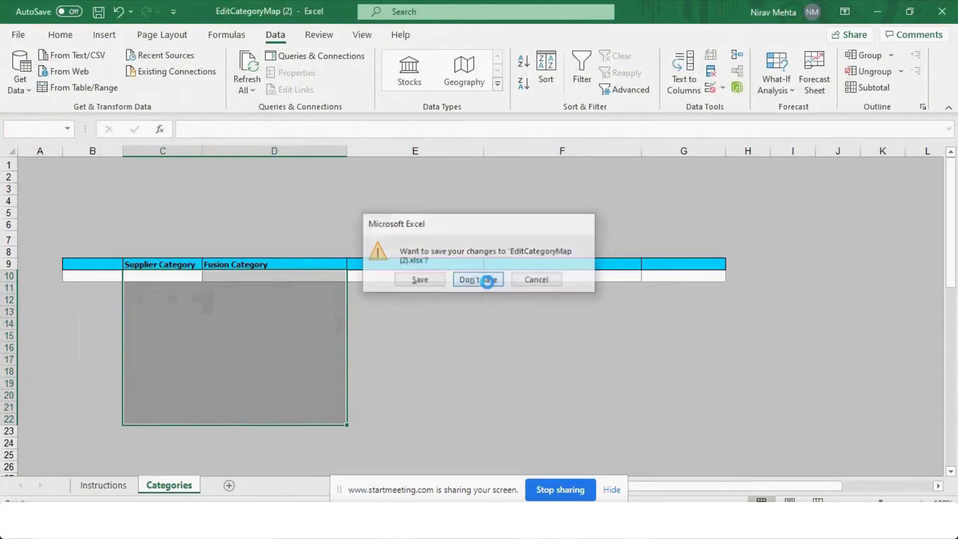
{"action": "key", "text": "alt+Tab"}
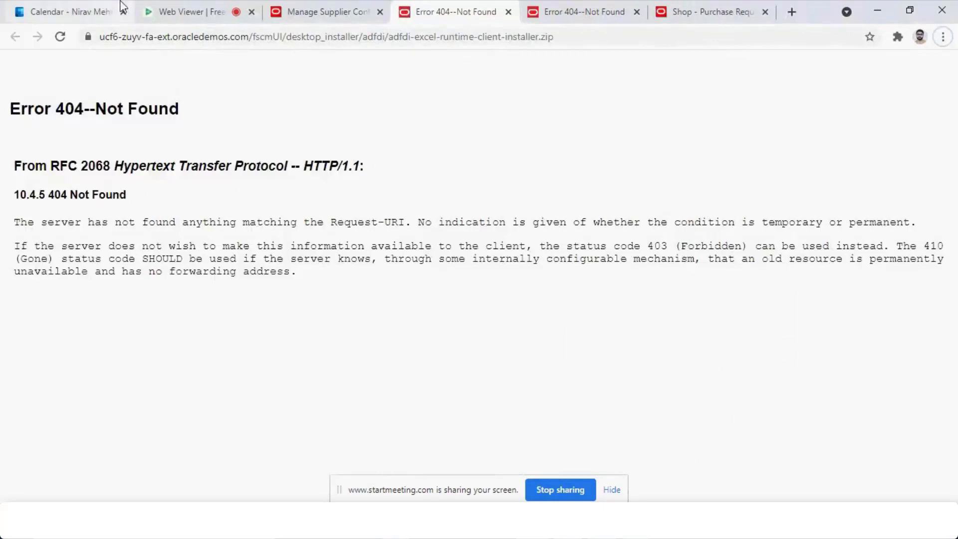
Try the ADF Desktop Integrator download once more from the supplier content map sets page, and close the error pages.
{"action": "left_click", "coordinate": [324, 11]}
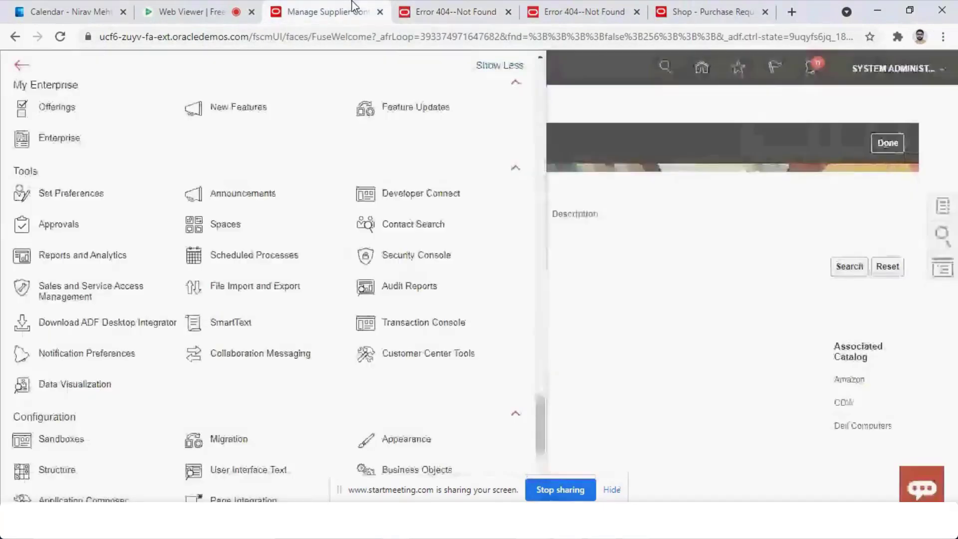
{"action": "left_click", "coordinate": [106, 324]}
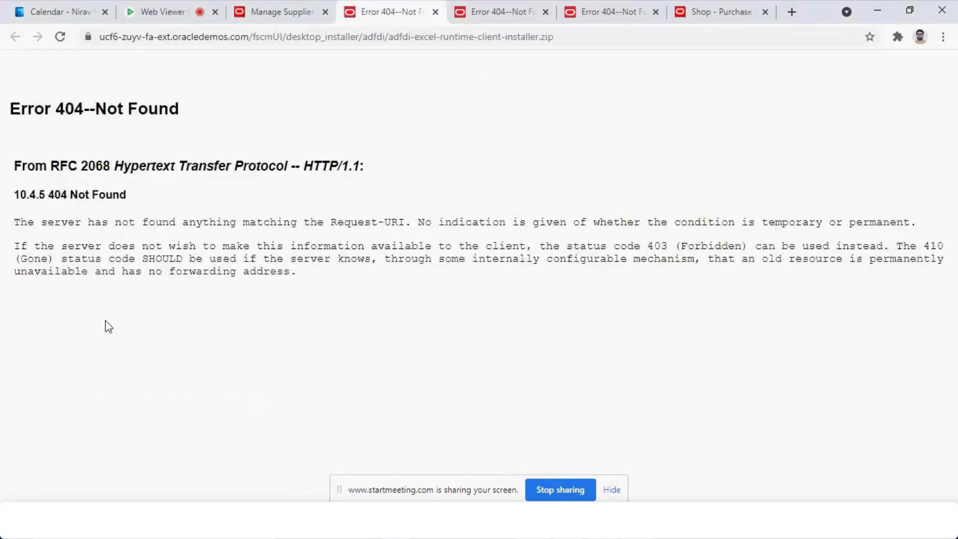
{"action": "left_click", "coordinate": [435, 11]}
{"action": "left_click", "coordinate": [435, 11]}
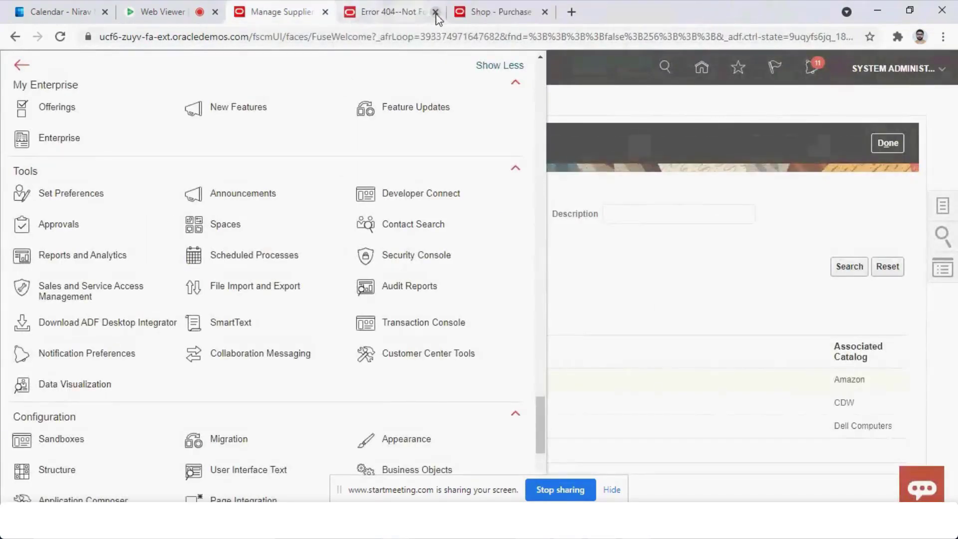
{"action": "left_click", "coordinate": [435, 12]}
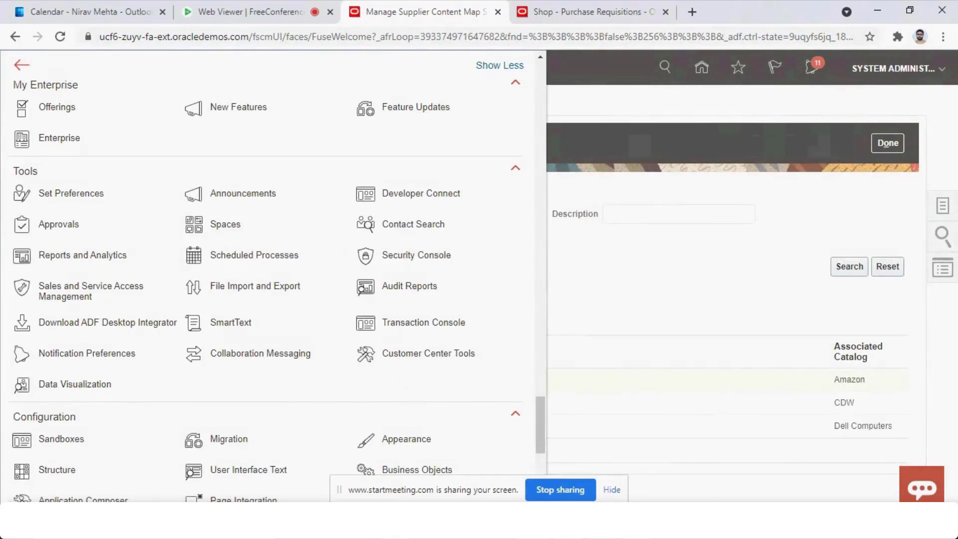
Switch to the Book1 workbook in Excel and clear the supplier items note in D5.
{"action": "key", "text": "alt+Tab"}
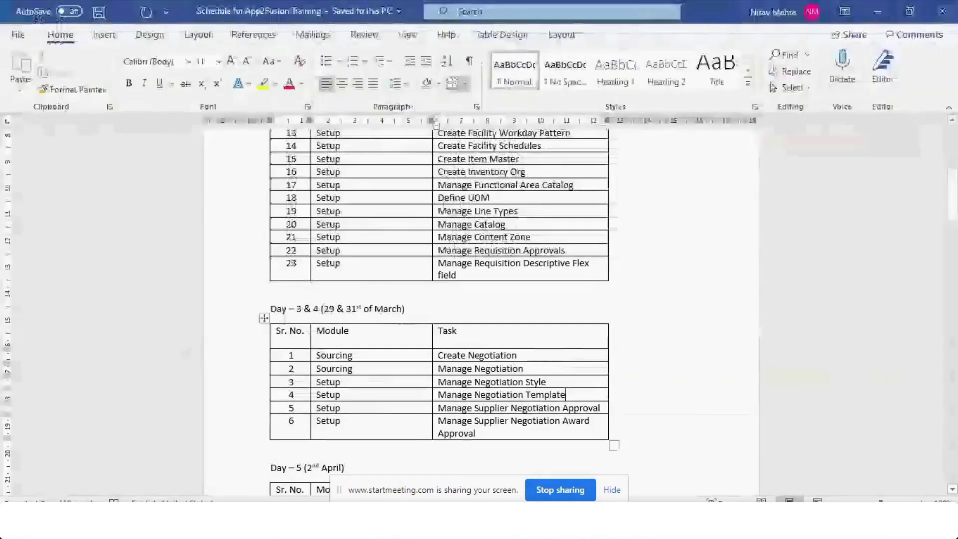
{"action": "key", "text": "alt+Tab"}
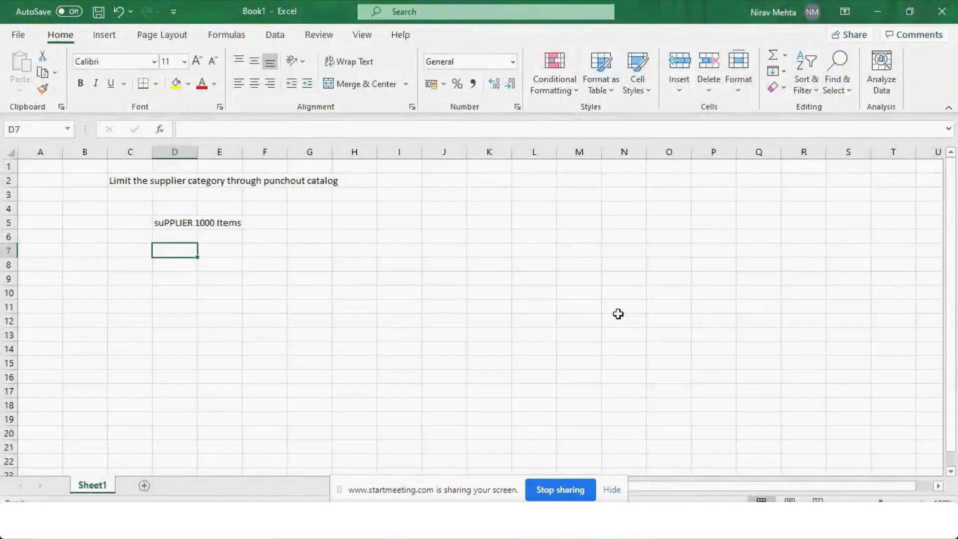
{"action": "key", "text": "Up"}
{"action": "key", "text": "Up"}
{"action": "key", "text": "Delete"}
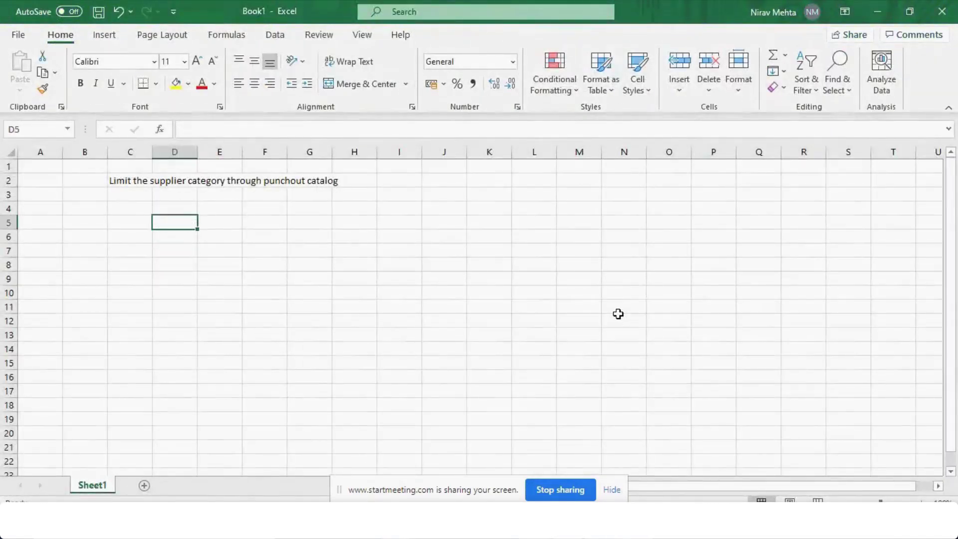
Enter the note "Desktop Integrator is going in error try to replicate in another instance" in cell C3.
{"action": "key", "text": "Up"}
{"action": "key", "text": "Up"}
{"action": "key", "text": "Left"}
{"action": "key", "text": "Up"}
{"action": "key", "text": "Down"}
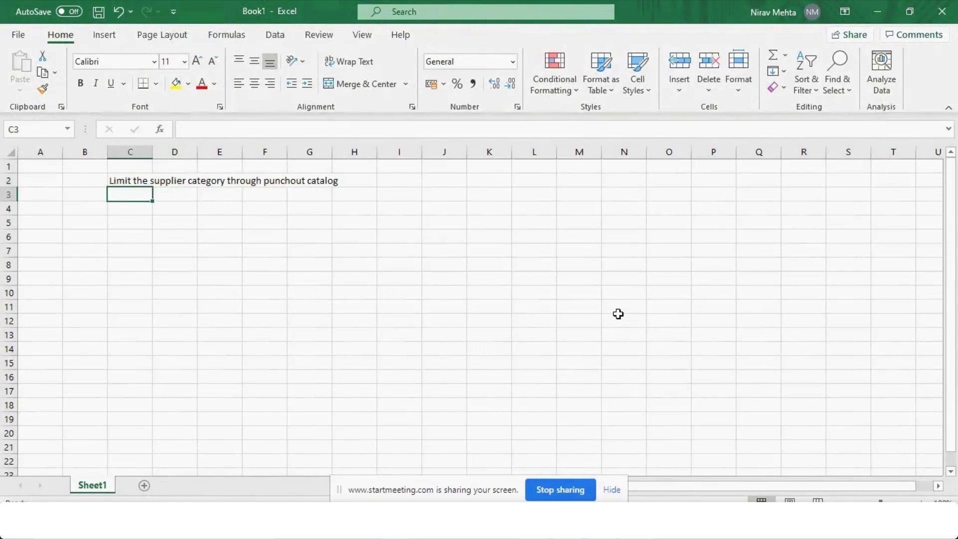
{"action": "key", "text": "F2"}
{"action": "type", "text": "Deesh"}
{"action": "key", "text": "BackSpace"}
{"action": "key", "text": "BackSpace"}
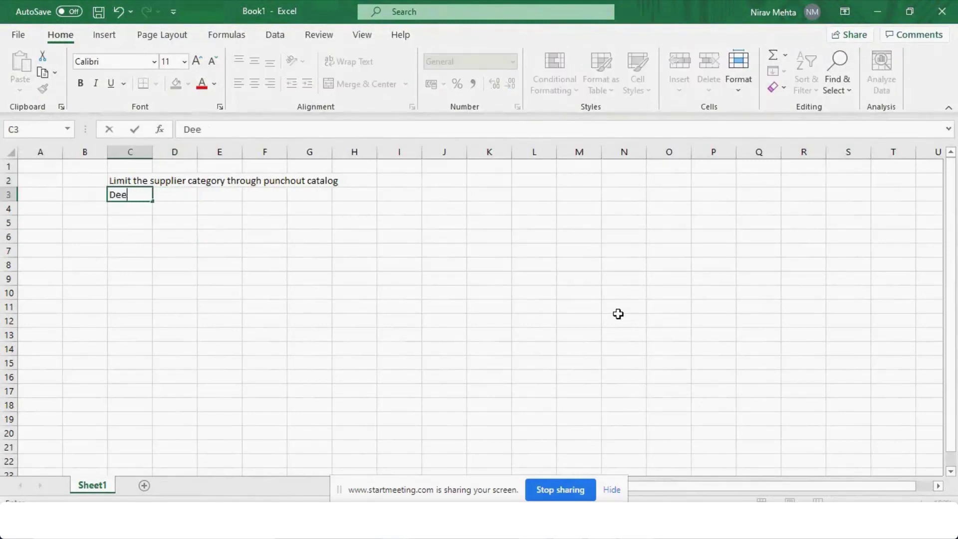
{"action": "type", "text": "ktop Integration"}
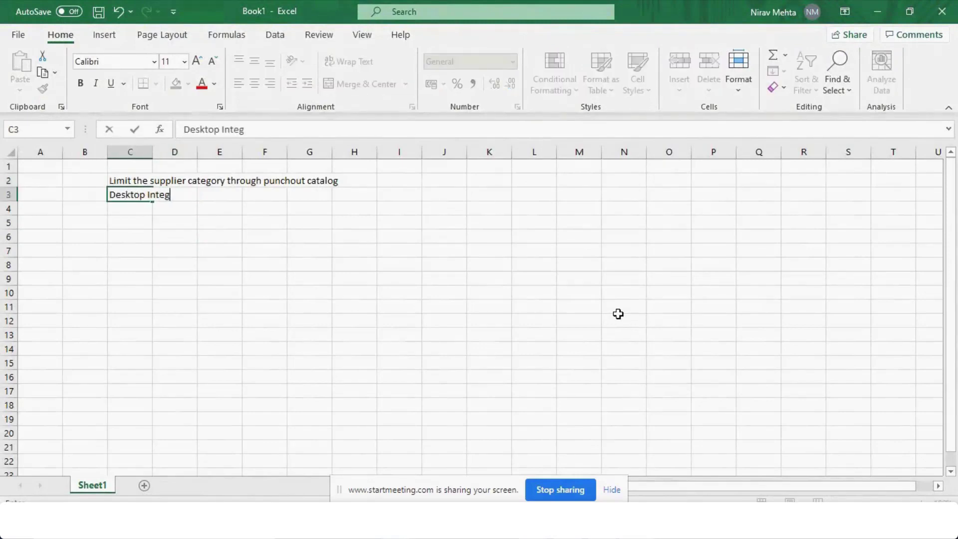
{"action": "key", "text": "BackSpace"}
{"action": "key", "text": "BackSpace"}
{"action": "key", "text": "BackSpace"}
{"action": "type", "text": "or is no"}
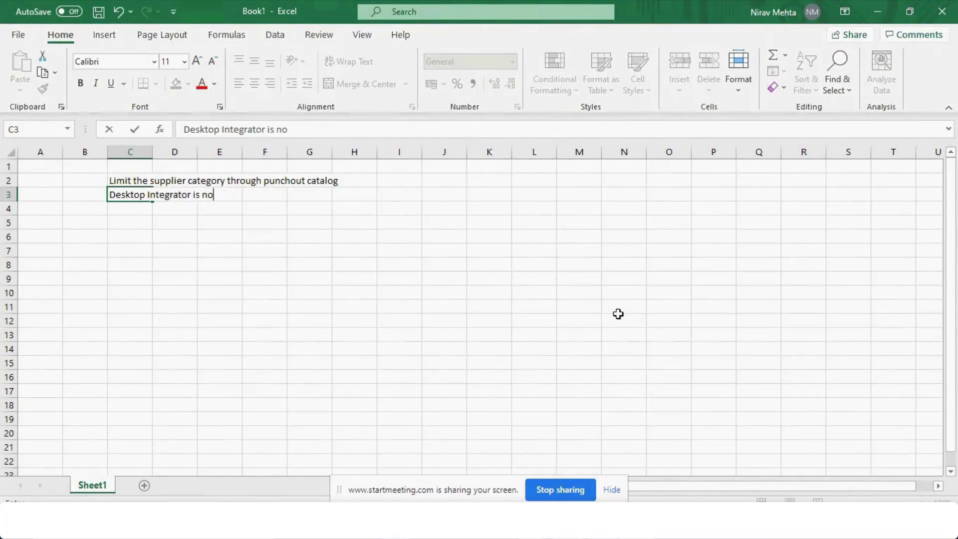
{"action": "type", "text": "goinginerror "}
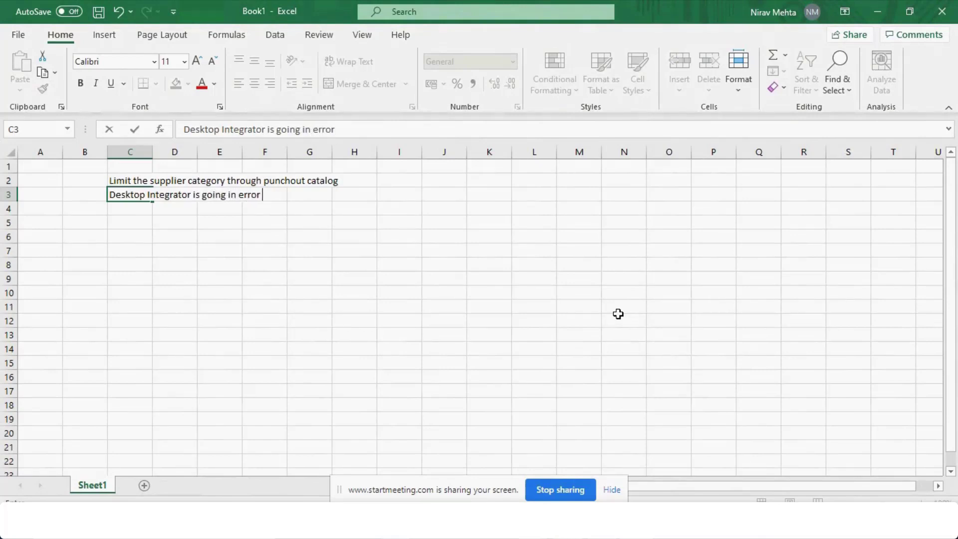
{"action": "type", "text": "try to replicate "}
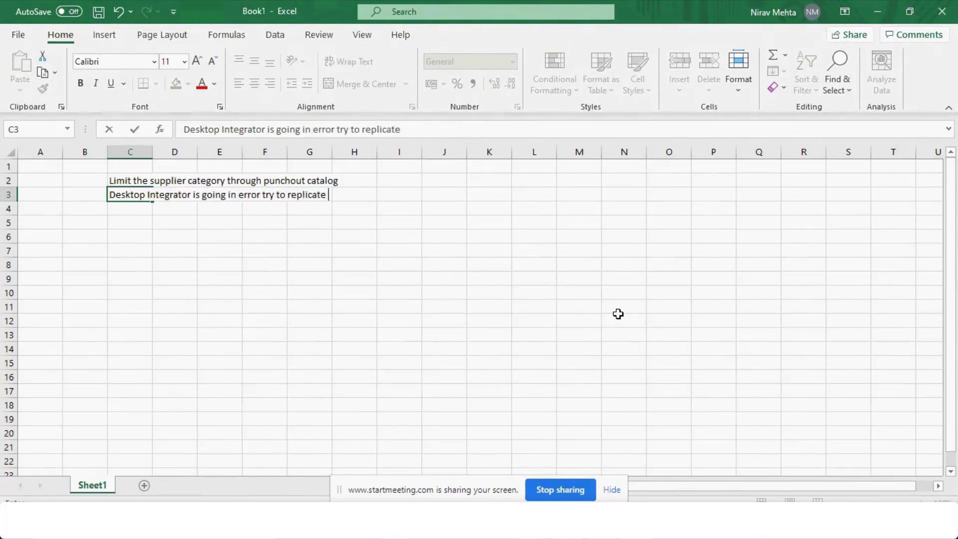
{"action": "type", "text": "in another instance"}
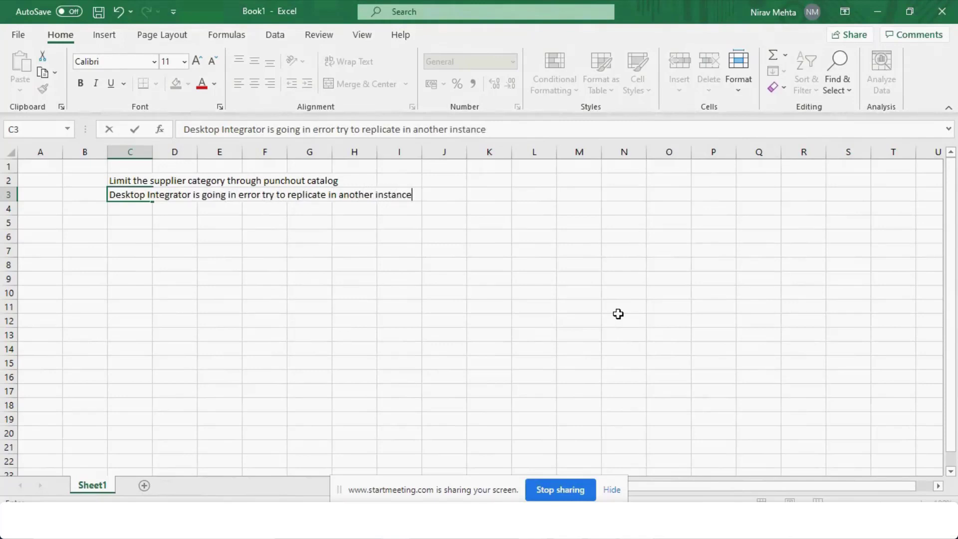
{"action": "key", "text": "Return"}
Number the note rows 1, 2 and 3 in cells B2 to B4.
{"action": "key", "text": "Up"}
{"action": "key", "text": "Up"}
{"action": "key", "text": "Left"}
{"action": "type", "text": "1"}
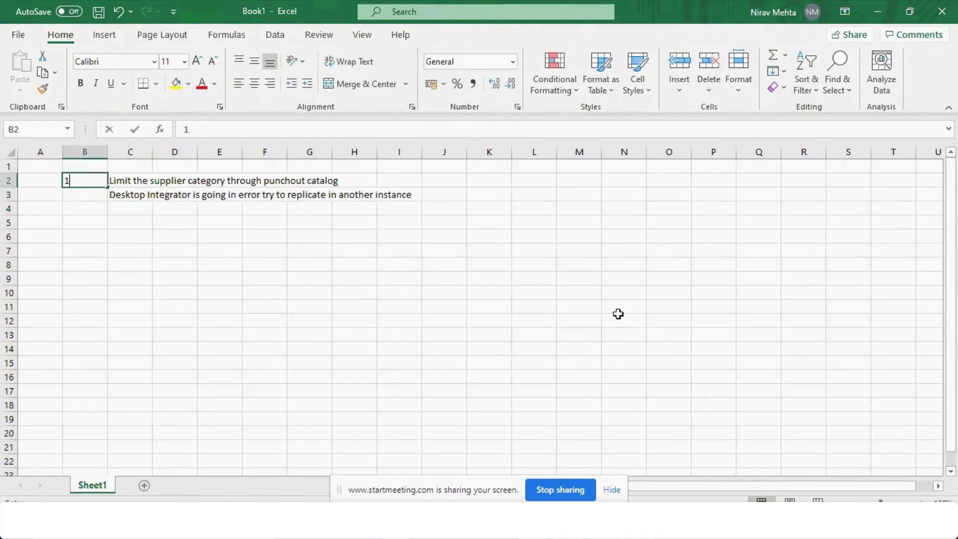
{"action": "key", "text": "Return"}
{"action": "type", "text": "2"}
{"action": "key", "text": "Return"}
{"action": "type", "text": "3"}
{"action": "key", "text": "Return"}
AutoFit the width of column C to the notes, with cell C4 selected for the third entry.
{"action": "key", "text": "Up"}
{"action": "key", "text": "Up"}
{"action": "key", "text": "Up"}
{"action": "key", "text": "Right"}
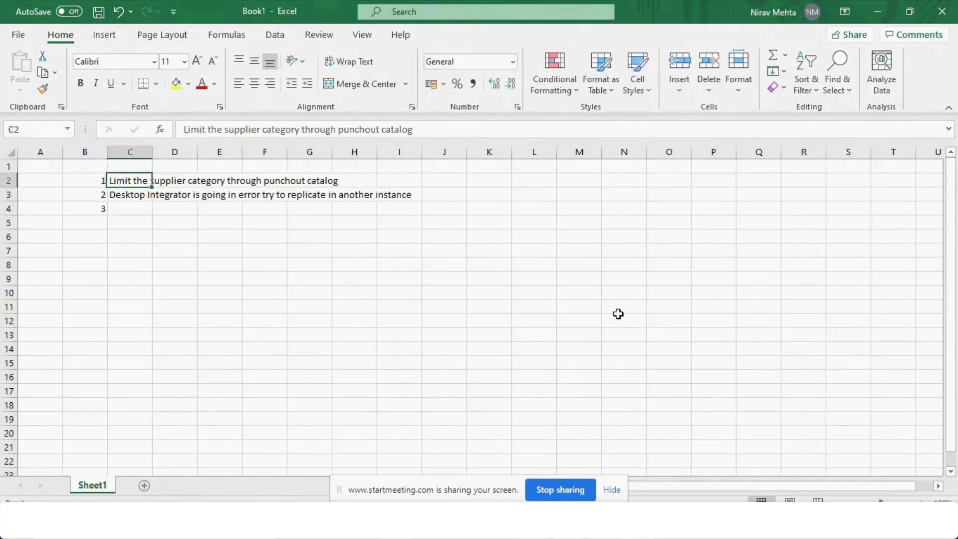
{"action": "key", "text": "Down"}
{"action": "key", "text": "Down"}
{"action": "key", "text": "alt+h"}
{"action": "key", "text": "o"}
{"action": "key", "text": "i"}
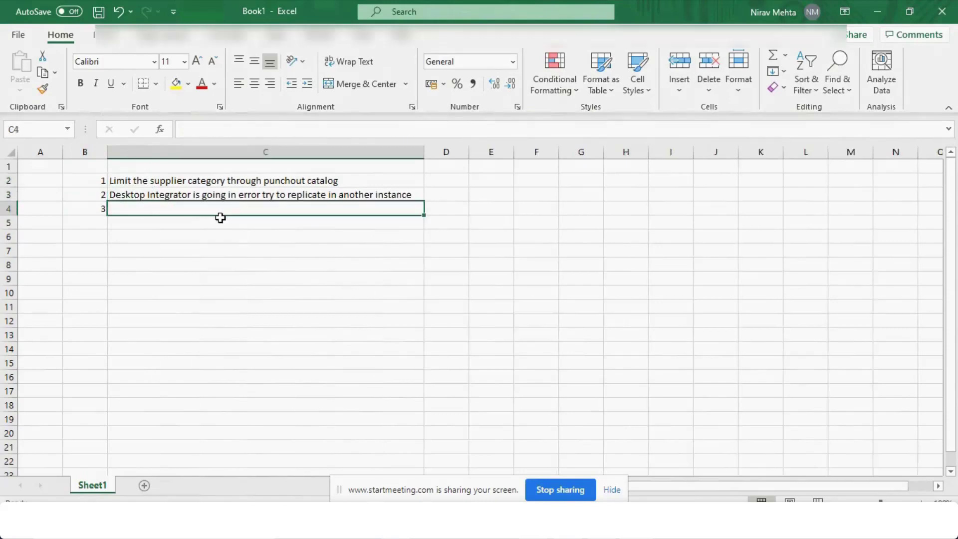
Switch to the Oracle Procurement browser window, dismiss the navigator and open Manage Smart Forms from the catalog tasks.
{"action": "key", "text": "alt+Tab"}
{"action": "key", "text": "alt+Tab"}
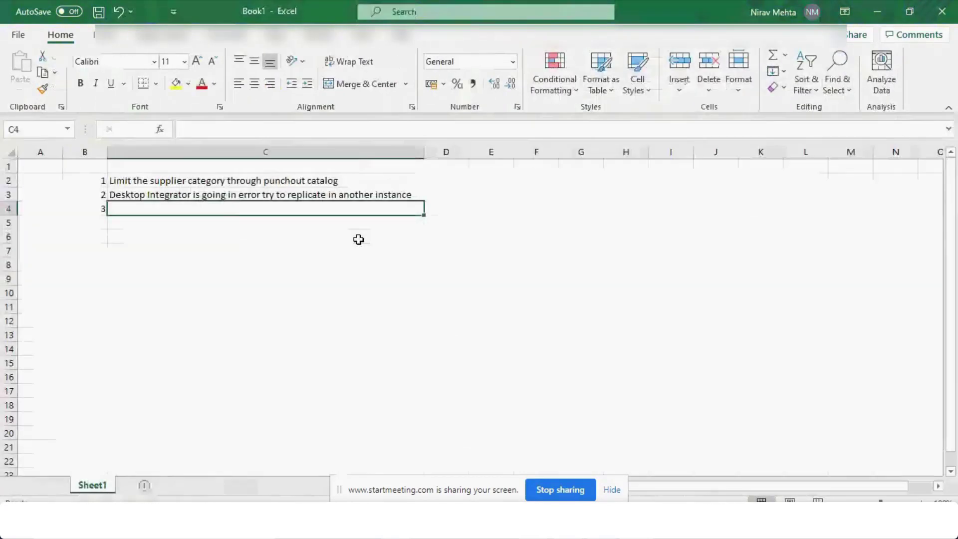
{"action": "key", "text": "alt+Tab"}
{"action": "key", "text": "Tab"}
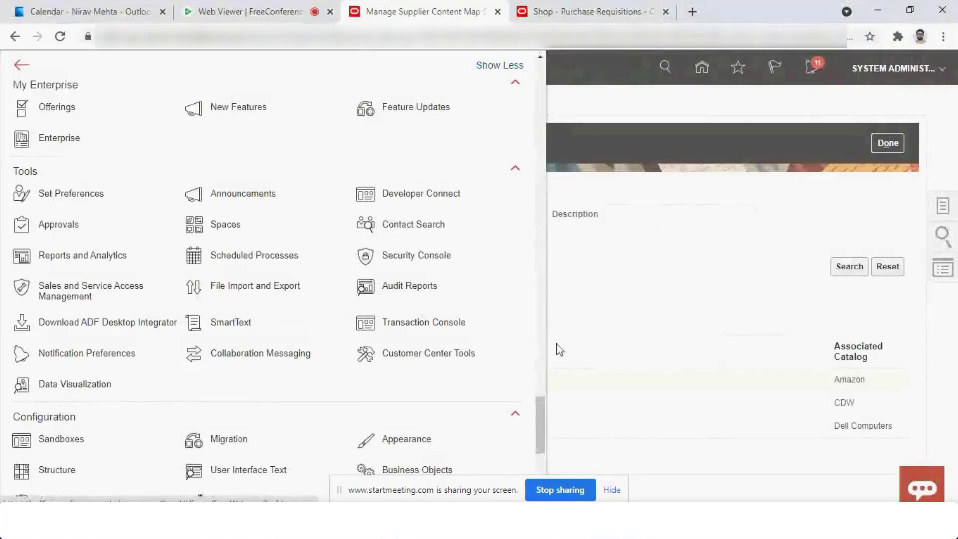
{"action": "left_click", "coordinate": [681, 291]}
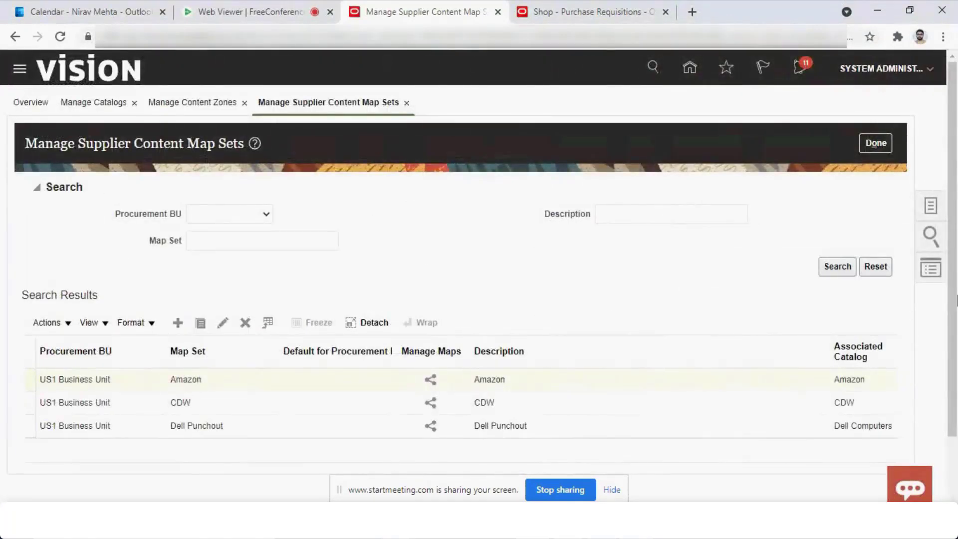
{"action": "left_click", "coordinate": [931, 207]}
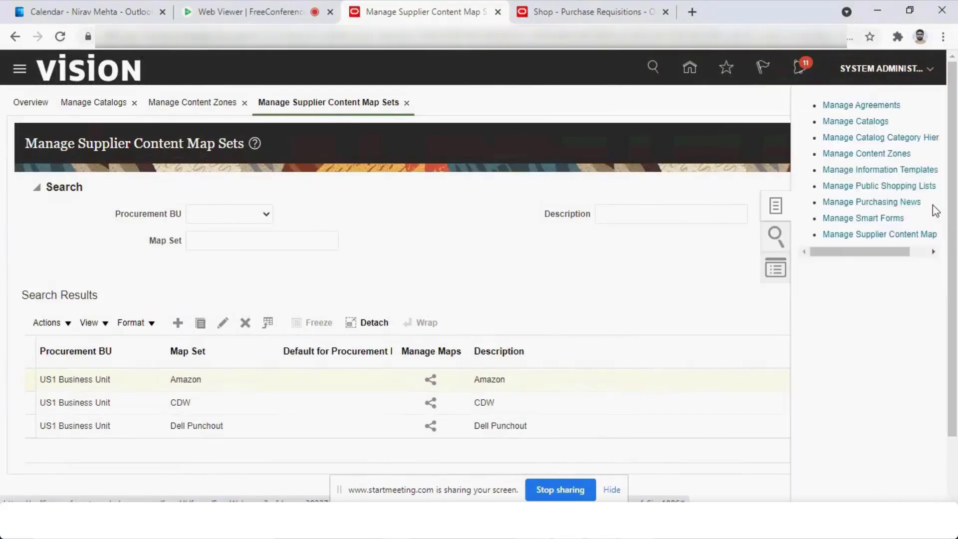
{"action": "left_click", "coordinate": [882, 218]}
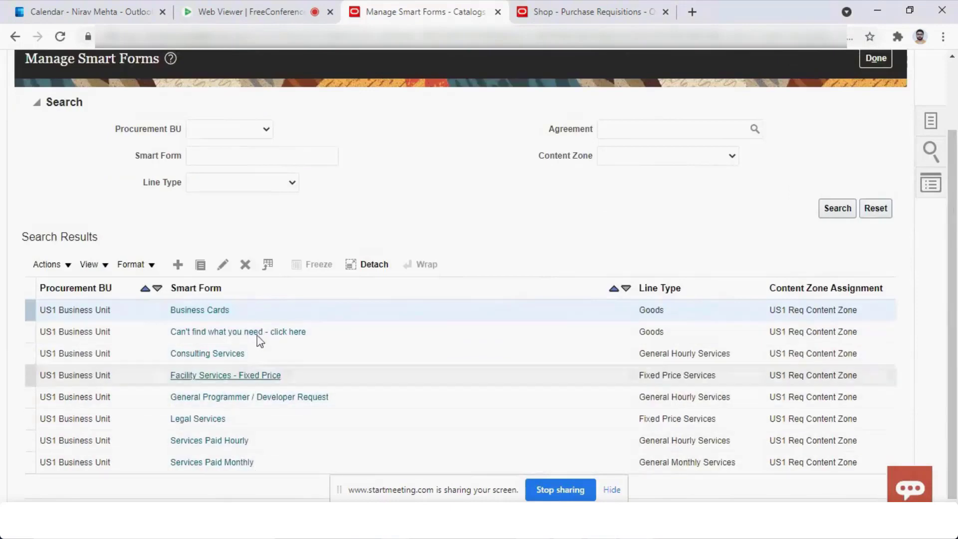
Create a smart form named "IT Consulting" for the US1 Business Unit.
{"action": "left_click", "coordinate": [177, 265]}
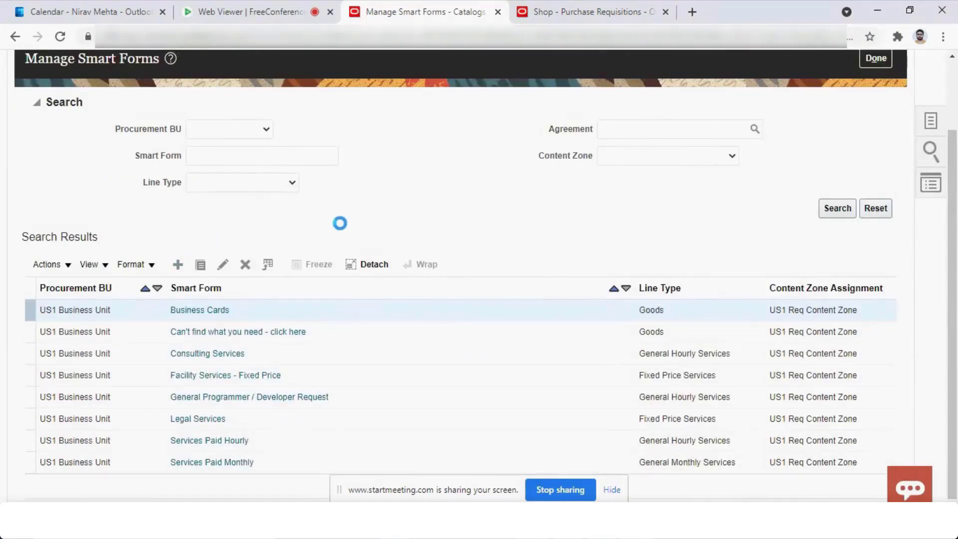
{"action": "left_click", "coordinate": [279, 115]}
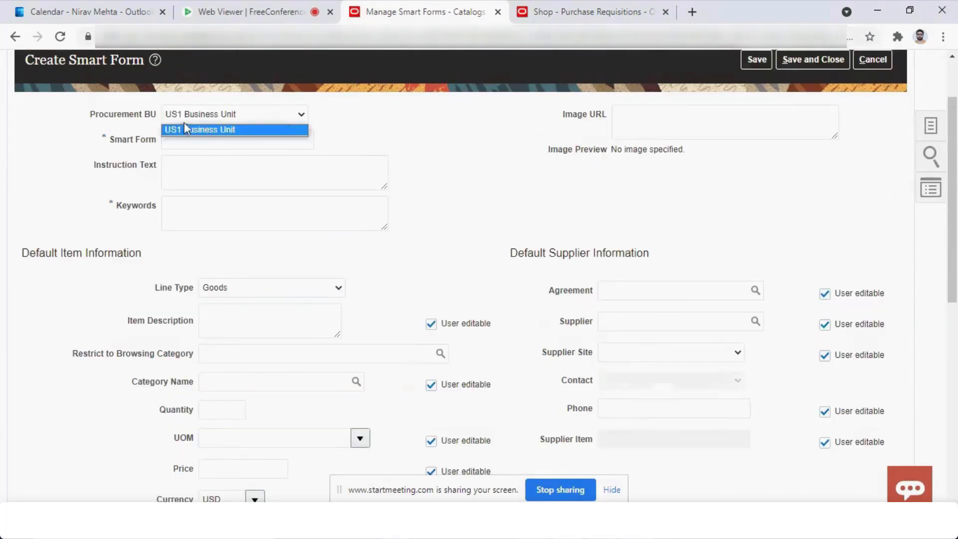
{"action": "left_click", "coordinate": [91, 156]}
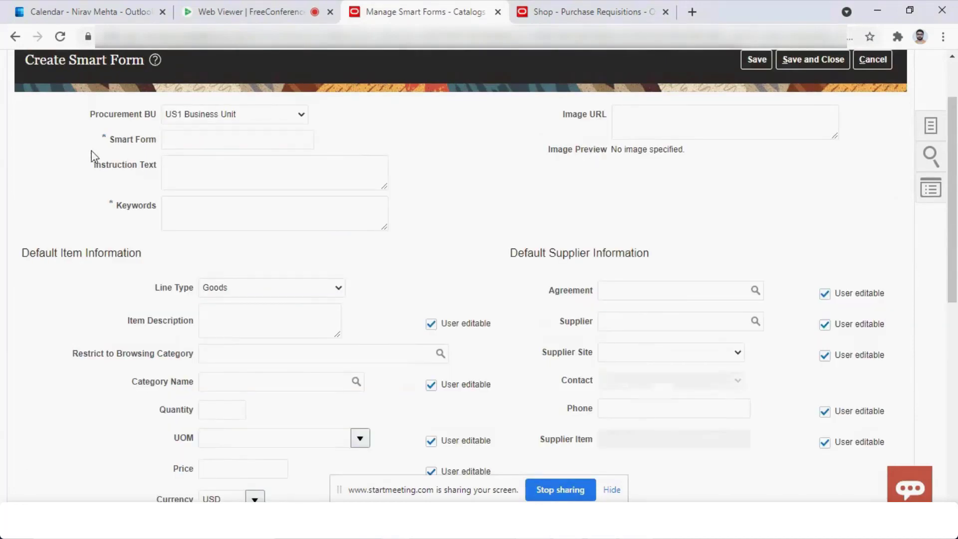
{"action": "left_click", "coordinate": [227, 144]}
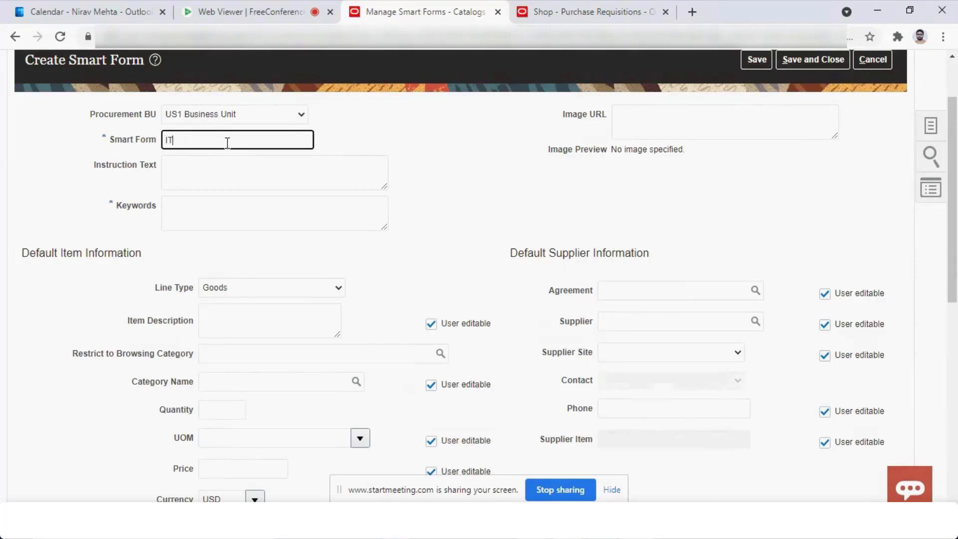
{"action": "type", "text": "IT Consulting"}
Enter "IT Consulting Services" as the keywords of the smart form.
{"action": "left_click", "coordinate": [274, 210]}
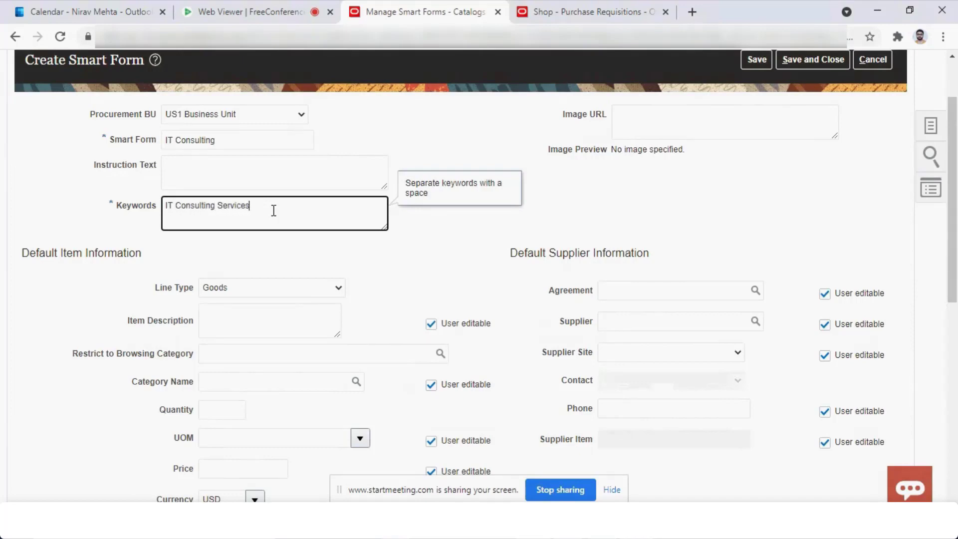
{"action": "key", "text": "Tab"}
{"action": "left_click_drag", "start_coordinate": [282, 205], "coordinate": [157, 206]}
{"action": "left_click", "coordinate": [486, 231]}
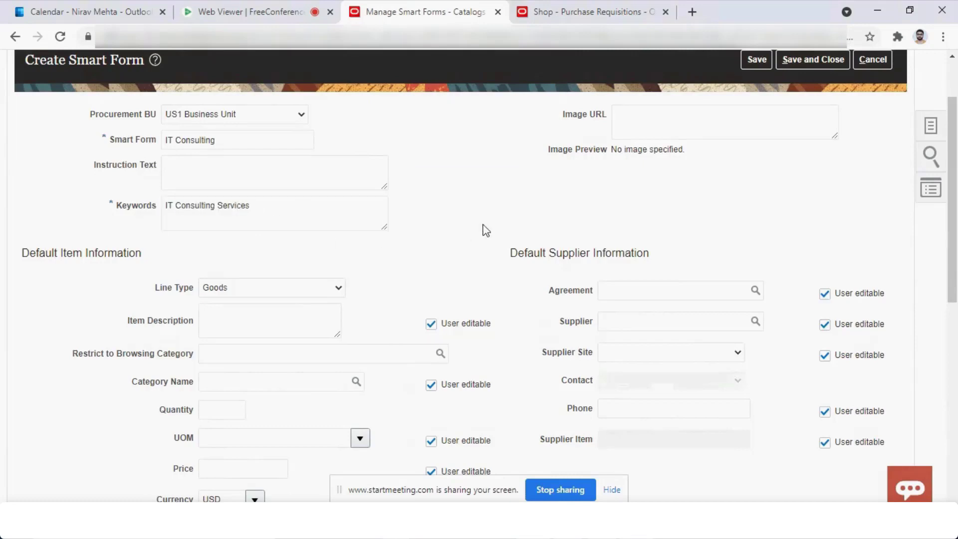
Set the default line type to Fixed Price Services and the item description to "Oracle Cloud SUpport Services".
{"action": "scroll", "coordinate": [877, 201], "scroll_direction": "down", "scroll_amount": 3}
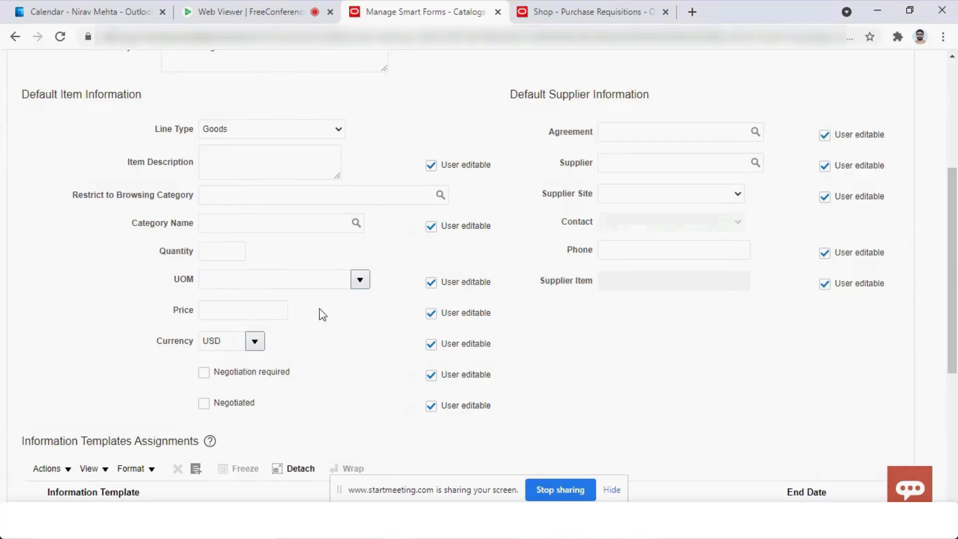
{"action": "left_click", "coordinate": [268, 167]}
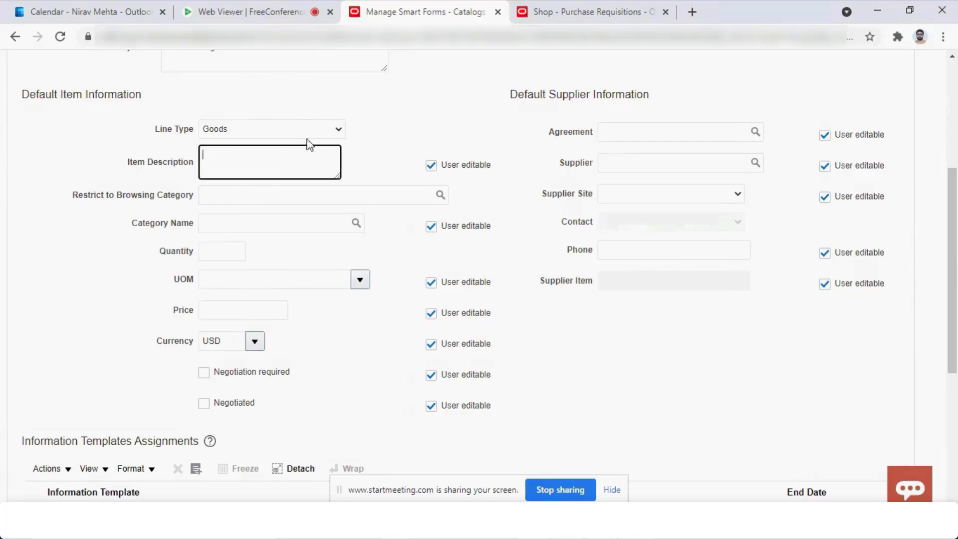
{"action": "left_click", "coordinate": [328, 132]}
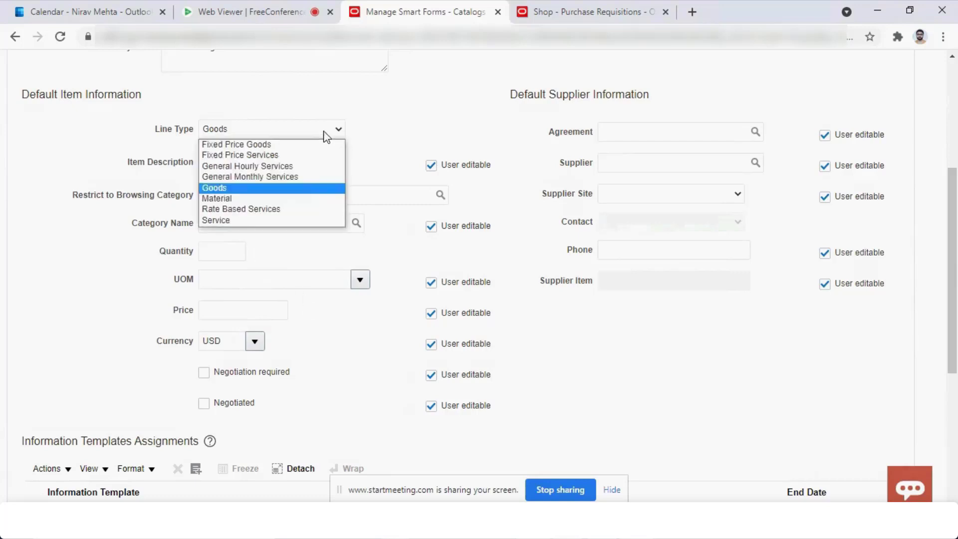
{"action": "left_click", "coordinate": [310, 158]}
{"action": "left_click", "coordinate": [308, 156]}
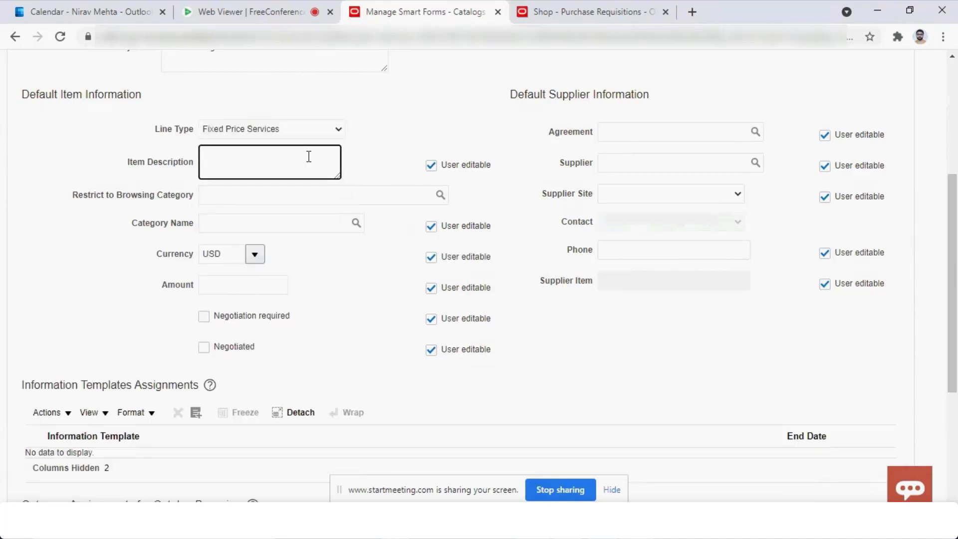
{"action": "type", "text": "Oracle Cloud SUpport"}
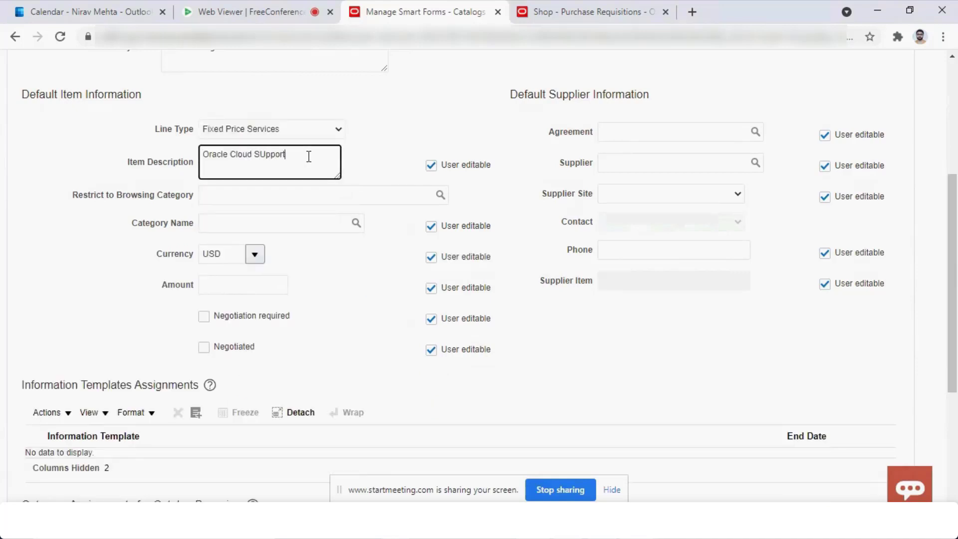
{"action": "type", "text": " Services"}
{"action": "key", "text": "Tab"}
{"action": "key", "text": "Tab"}
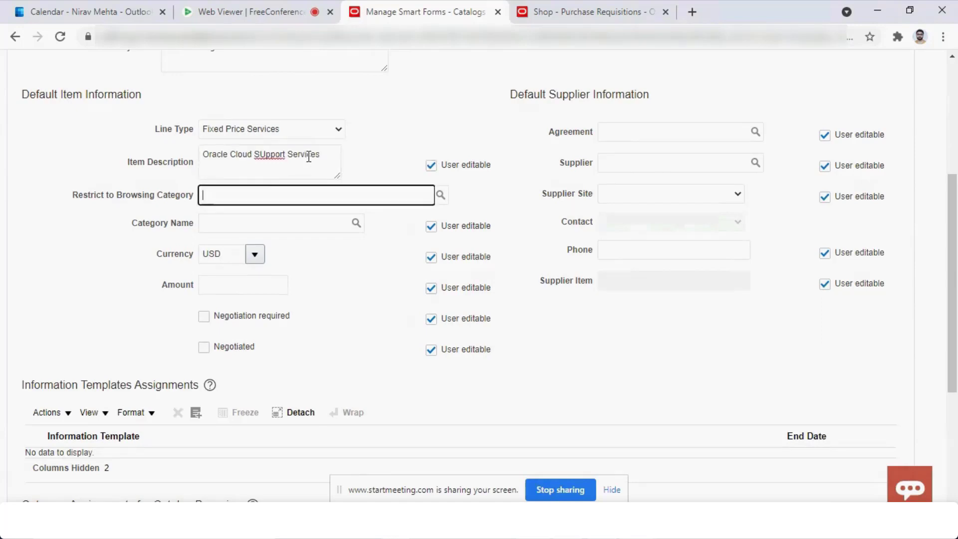
Enter IT as the category name and bring up the search criteria for selecting a category.
{"action": "left_click", "coordinate": [339, 222]}
{"action": "type", "text": "IT"}
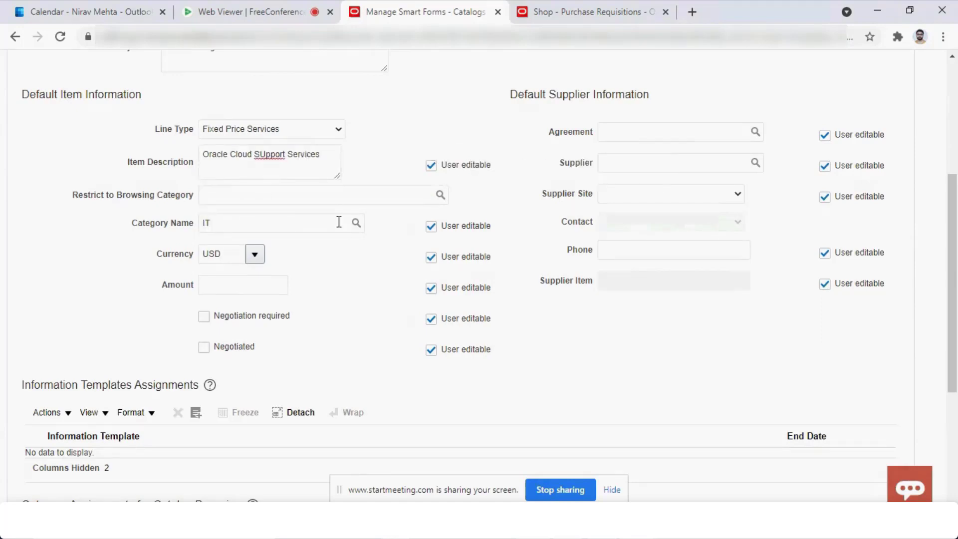
{"action": "key", "text": "Tab"}
{"action": "left_click", "coordinate": [205, 216]}
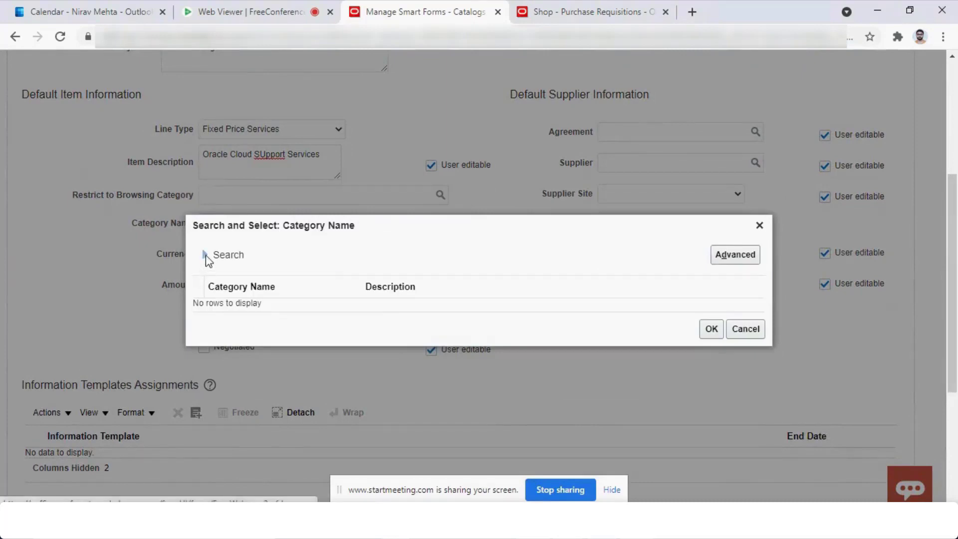
{"action": "left_click", "coordinate": [206, 256]}
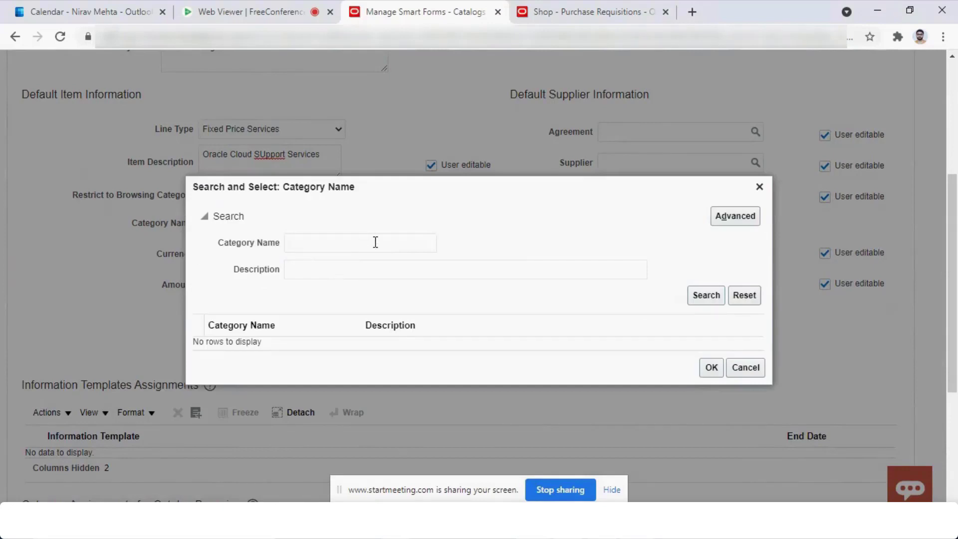
Try a basic search for the category name IT and clear the search term.
{"action": "left_click", "coordinate": [376, 242]}
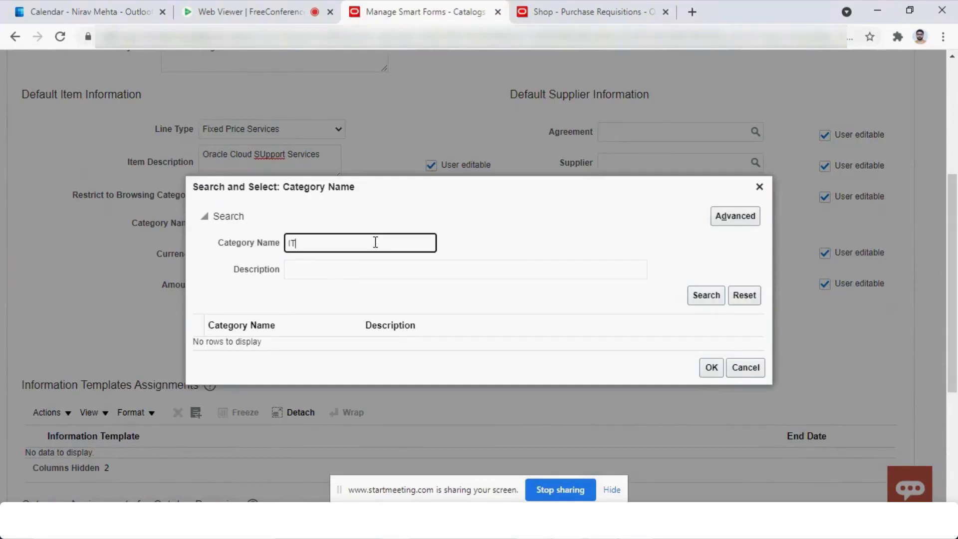
{"action": "left_click", "coordinate": [701, 296]}
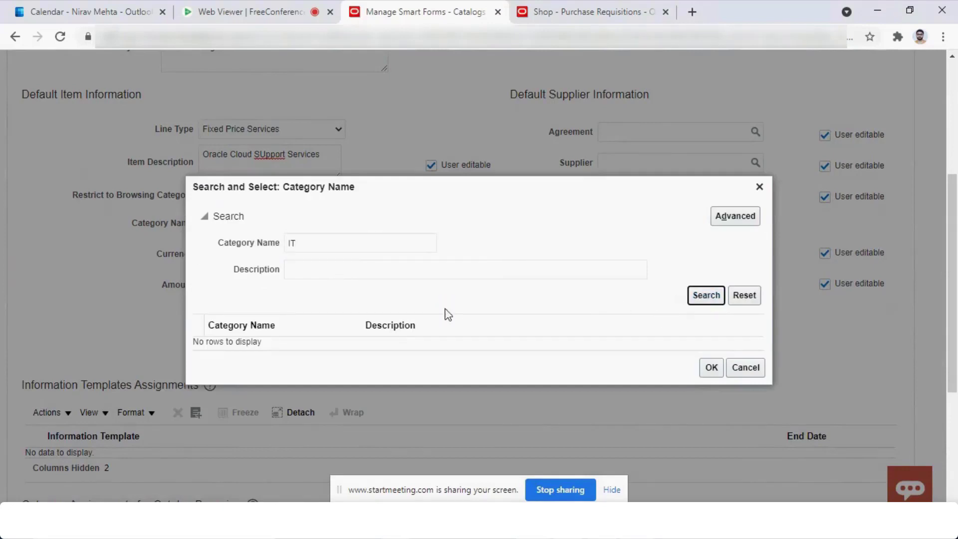
{"action": "left_click", "coordinate": [354, 242]}
{"action": "key", "text": "BackSpace"}
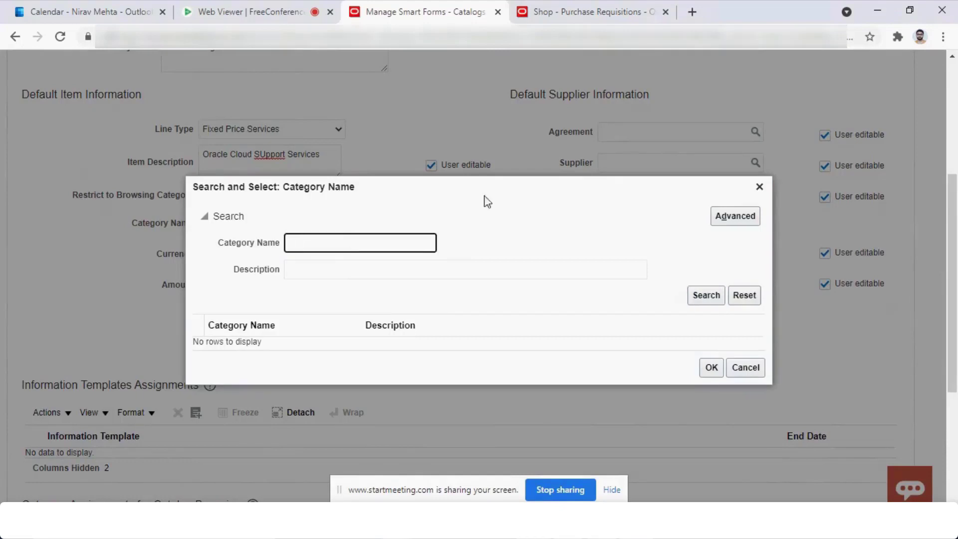
Run an advanced search for categories whose name contains "Information".
{"action": "left_click", "coordinate": [735, 216]}
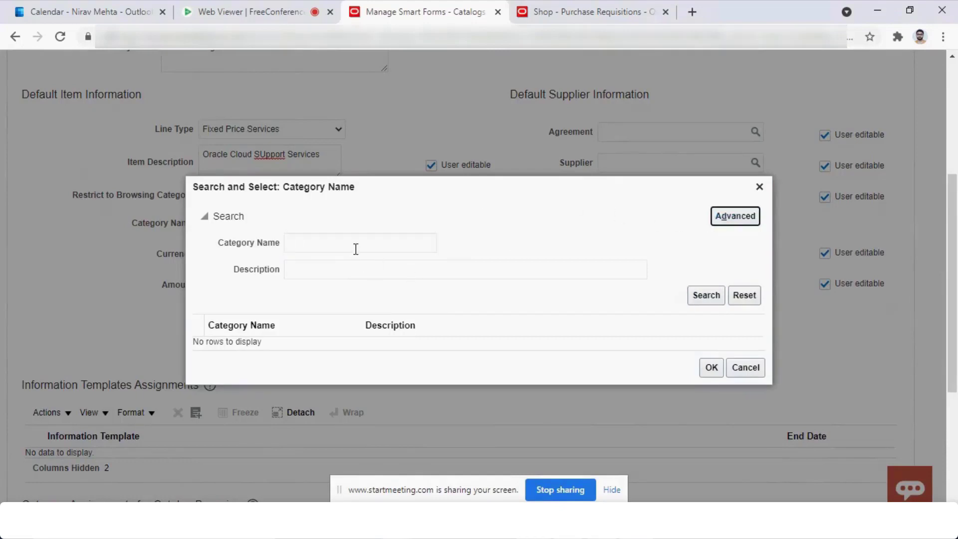
{"action": "left_click", "coordinate": [375, 243]}
{"action": "key", "text": "c"}
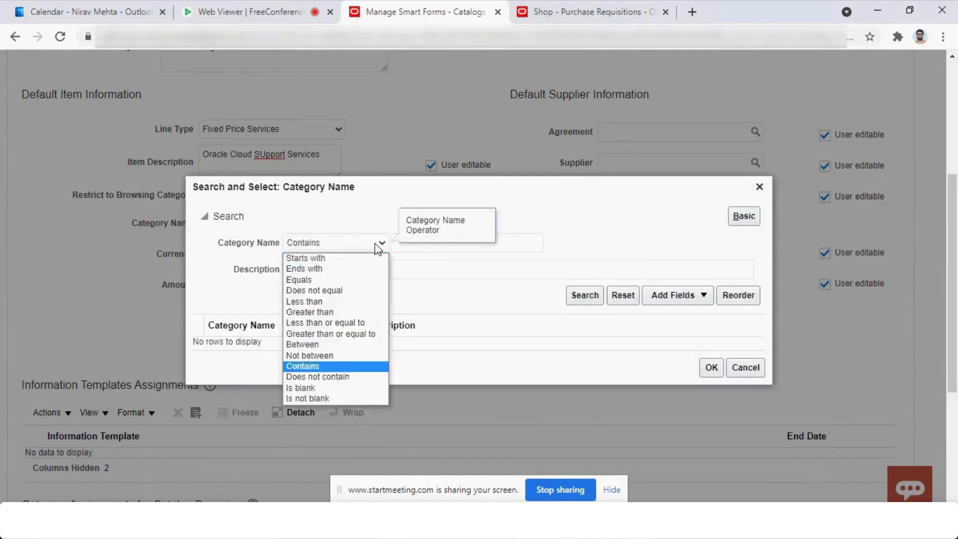
{"action": "key", "text": "Tab"}
{"action": "type", "text": "Information"}
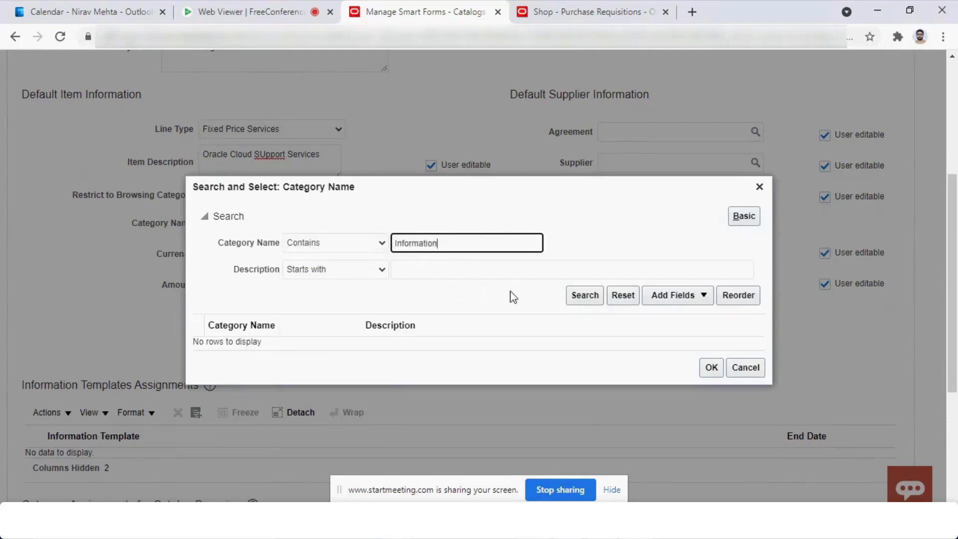
{"action": "left_click", "coordinate": [580, 296]}
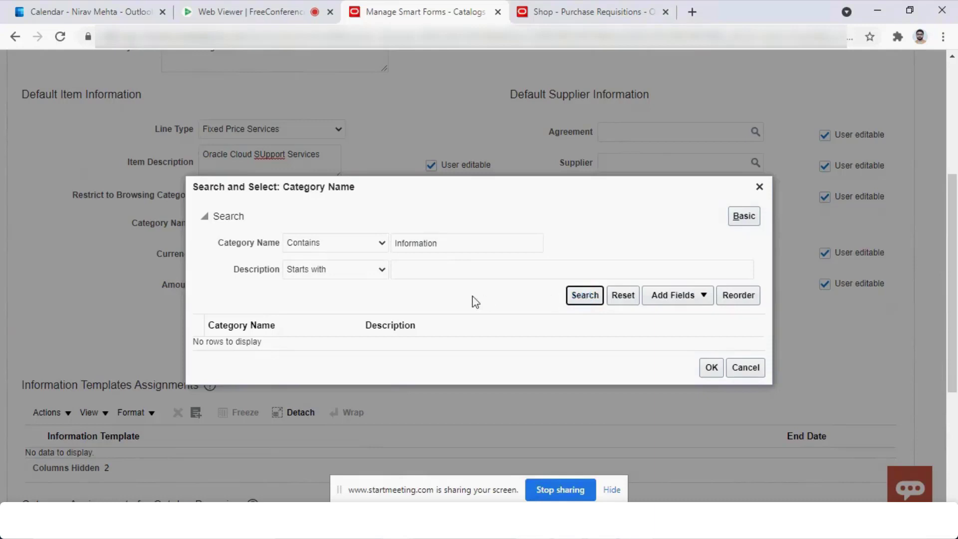
Replace the search term with IT and search for category names containing it.
{"action": "left_click", "coordinate": [440, 244]}
{"action": "key", "text": "BackSpace"}
{"action": "key", "text": "BackSpace"}
{"action": "key", "text": "BackSpace"}
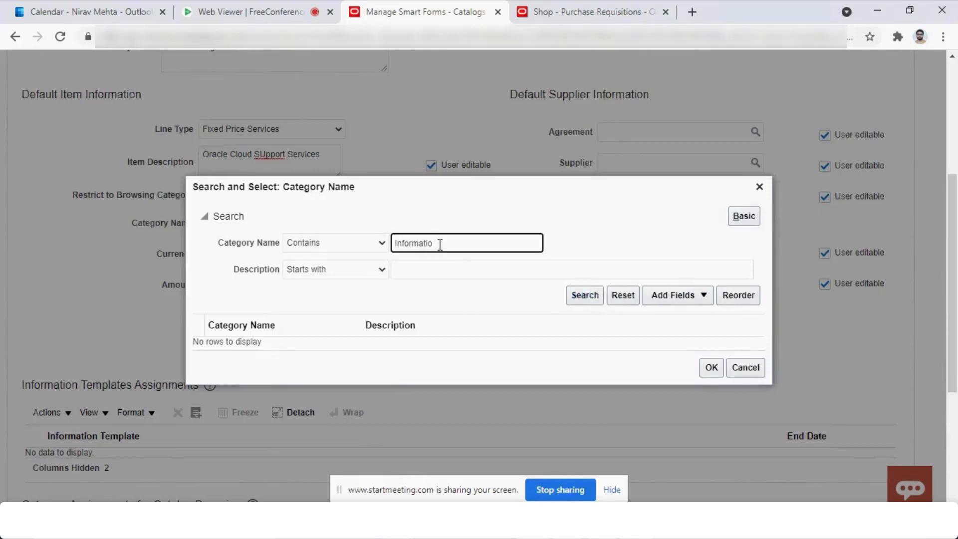
{"action": "key", "text": "BackSpace"}
{"action": "key", "text": "BackSpace"}
{"action": "key", "text": "BackSpace"}
{"action": "key", "text": "BackSpace"}
{"action": "key", "text": "BackSpace"}
{"action": "key", "text": "BackSpace"}
{"action": "key", "text": "BackSpace"}
{"action": "key", "text": "BackSpace"}
{"action": "type", "text": "IT"}
{"action": "left_click", "coordinate": [570, 296]}
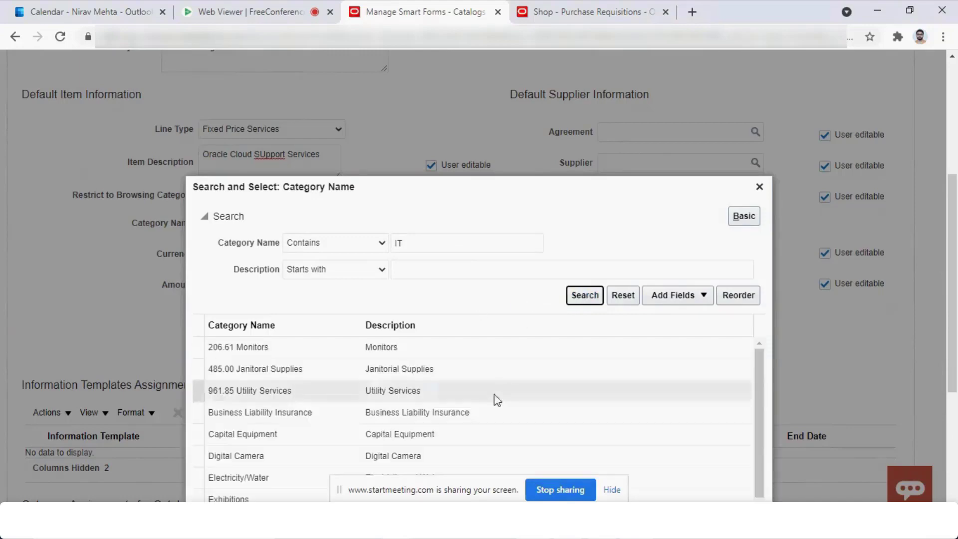
Choose Capital Equipment as the smart form's category and make the category name not user editable.
{"action": "scroll", "coordinate": [955, 339], "scroll_direction": "down", "scroll_amount": 2}
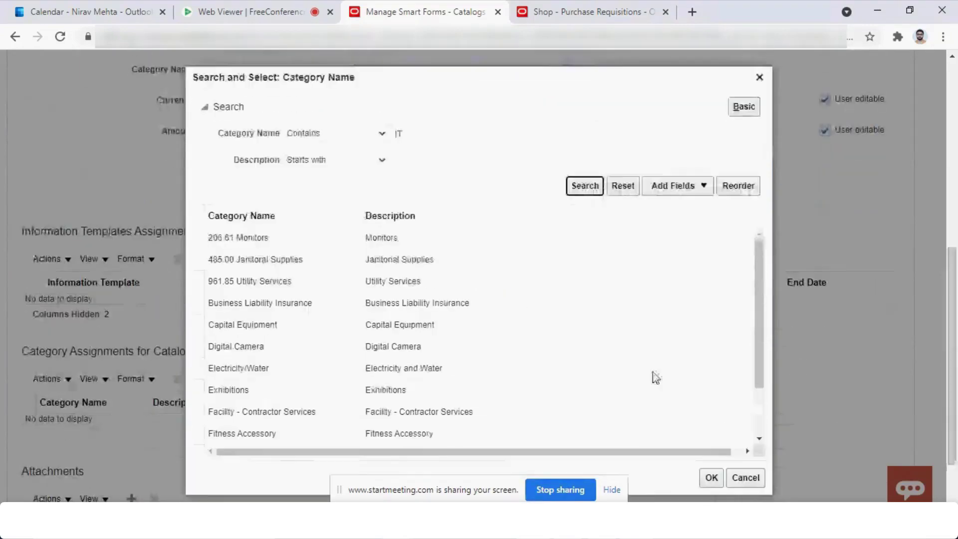
{"action": "scroll", "coordinate": [756, 412], "scroll_direction": "down", "scroll_amount": 1}
{"action": "scroll", "coordinate": [762, 414], "scroll_direction": "down", "scroll_amount": 1}
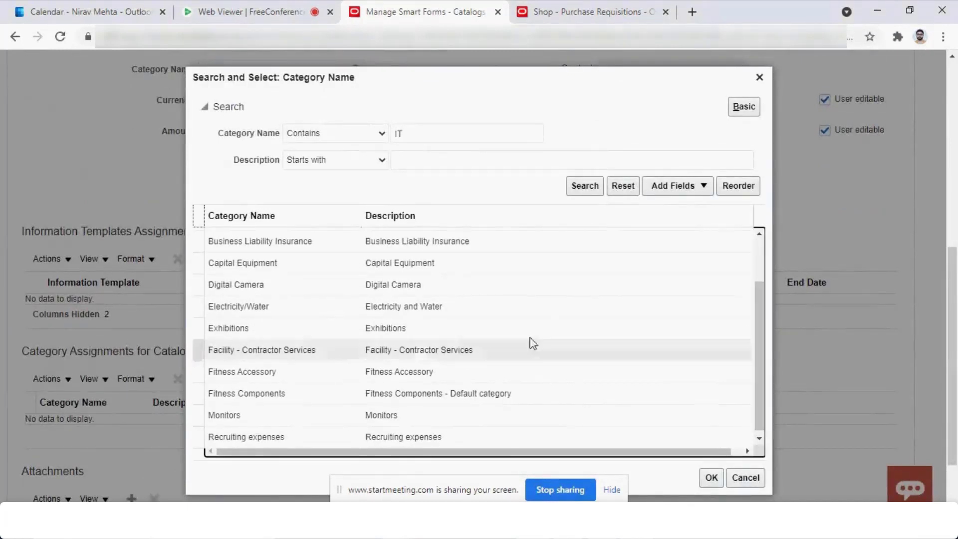
{"action": "left_click", "coordinate": [514, 275]}
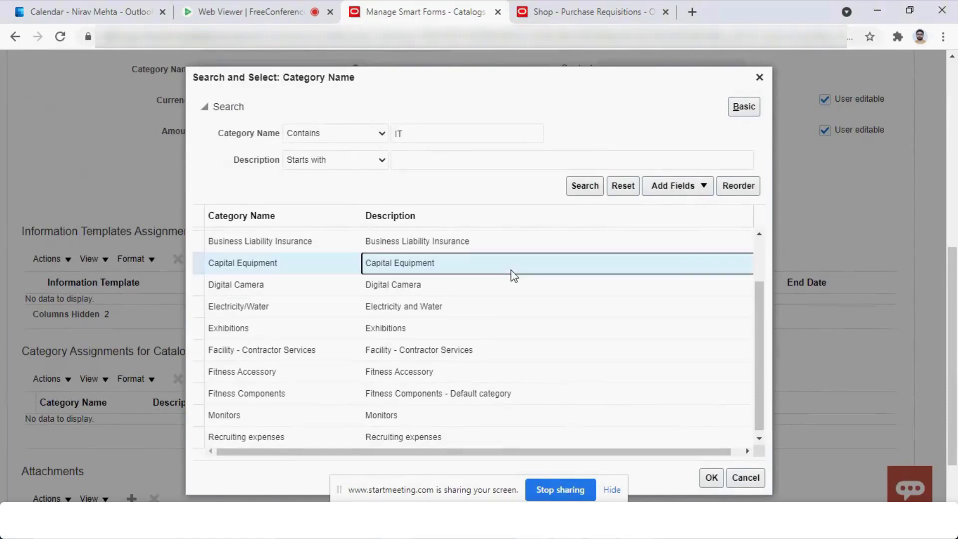
{"action": "left_click", "coordinate": [711, 477]}
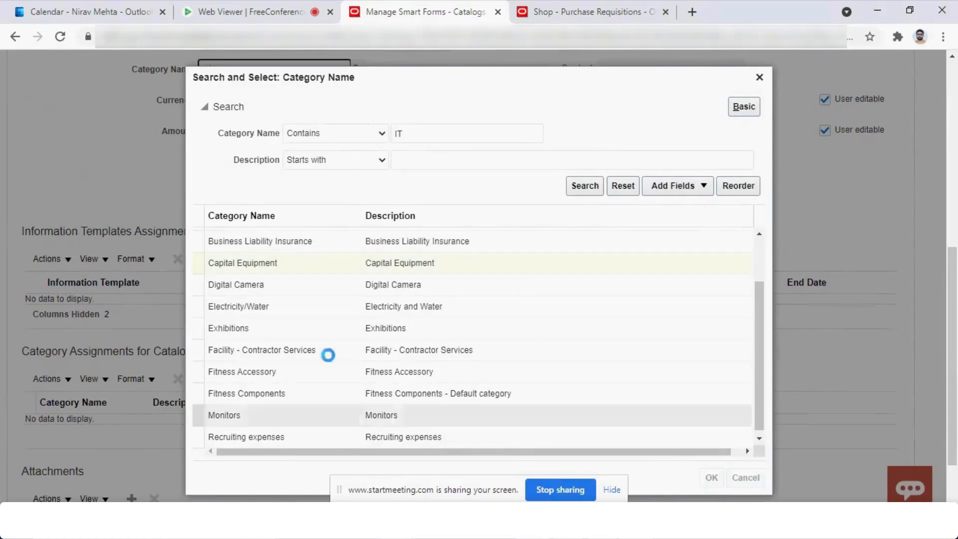
{"action": "scroll", "coordinate": [412, 299], "scroll_direction": "up", "scroll_amount": 1}
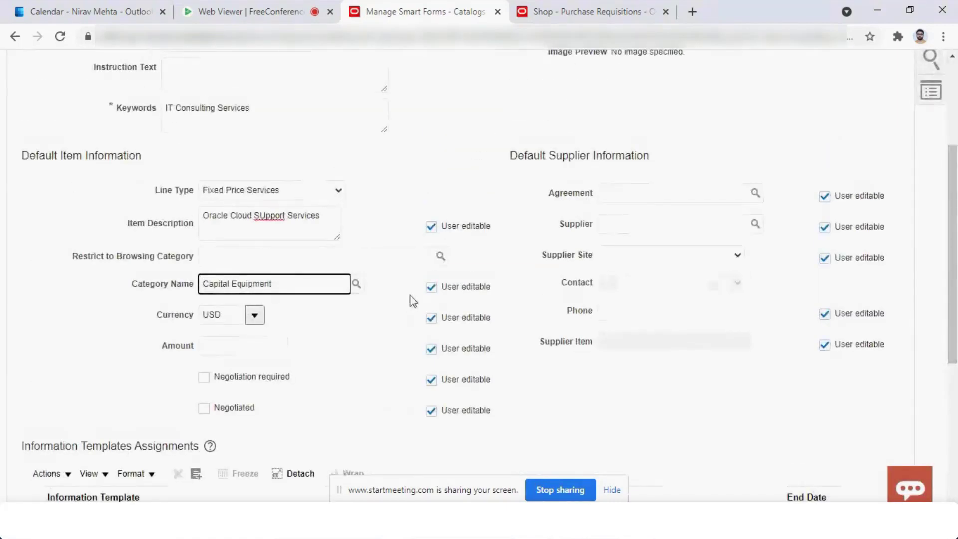
{"action": "left_click", "coordinate": [431, 288]}
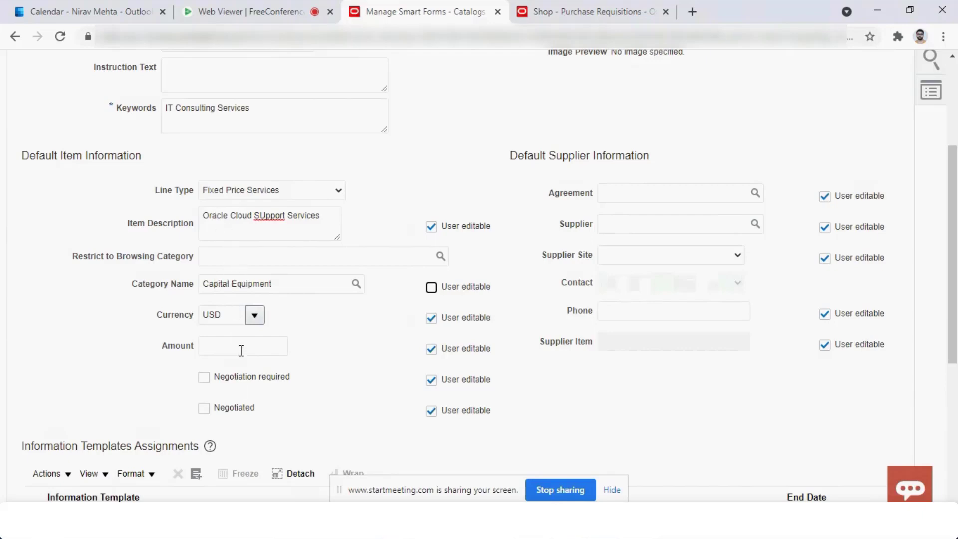
Add the Business Card Information template to the smart form's information template assignments.
{"action": "left_click_drag", "start_coordinate": [956, 227], "coordinate": [956, 393]}
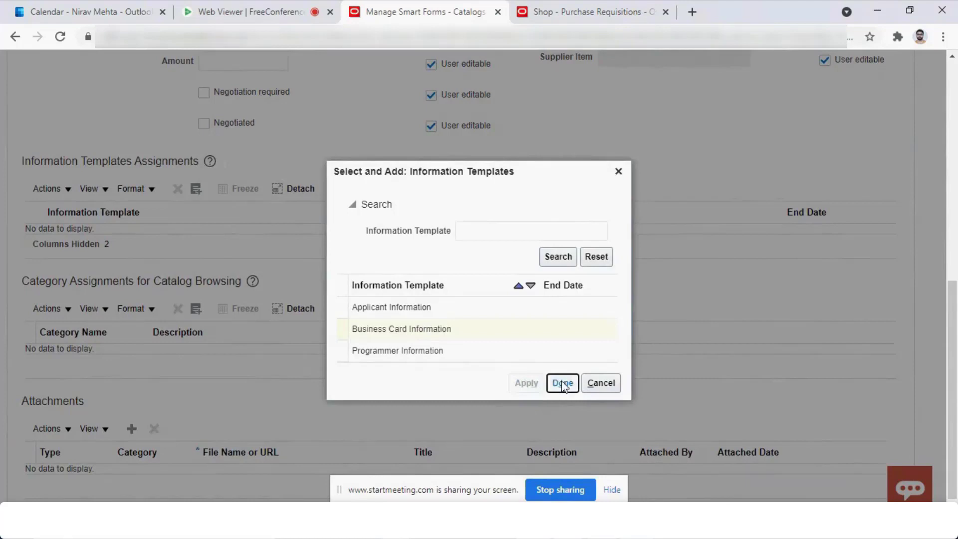
{"action": "left_click", "coordinate": [563, 383]}
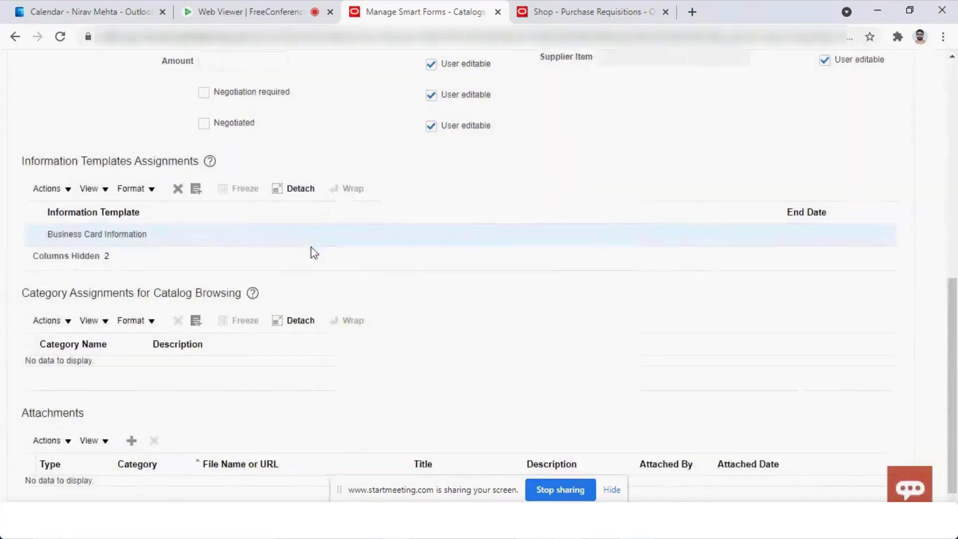
{"action": "left_click", "coordinate": [363, 233]}
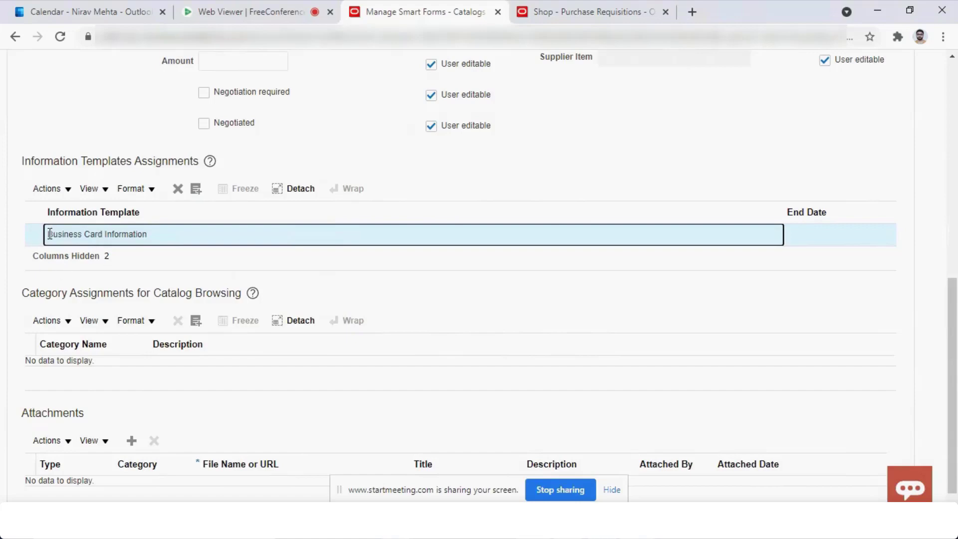
Review the smart form's assigned information template, item description, browsing category restriction and remaining settings.
{"action": "left_click_drag", "start_coordinate": [49, 234], "coordinate": [160, 243]}
{"action": "left_click", "coordinate": [162, 246]}
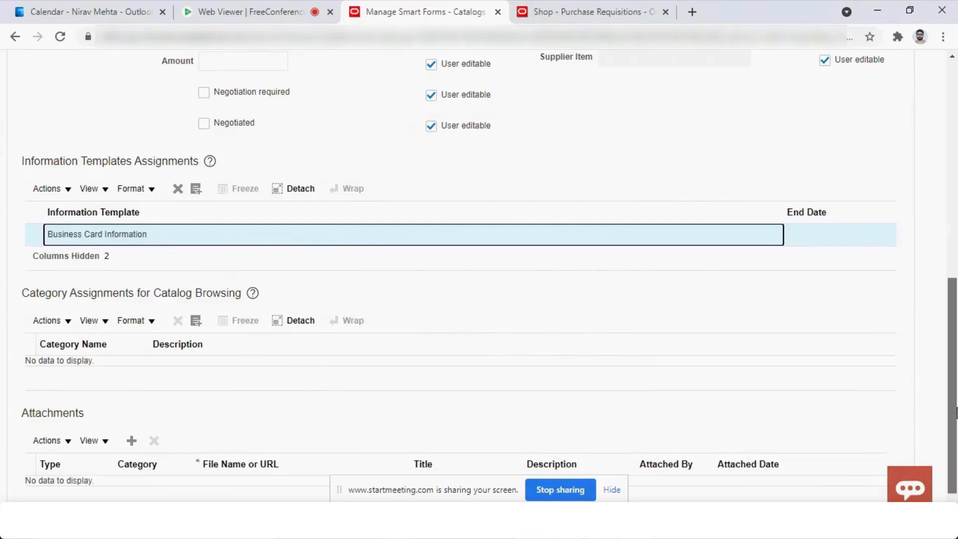
{"action": "left_click_drag", "start_coordinate": [952, 410], "coordinate": [952, 280]}
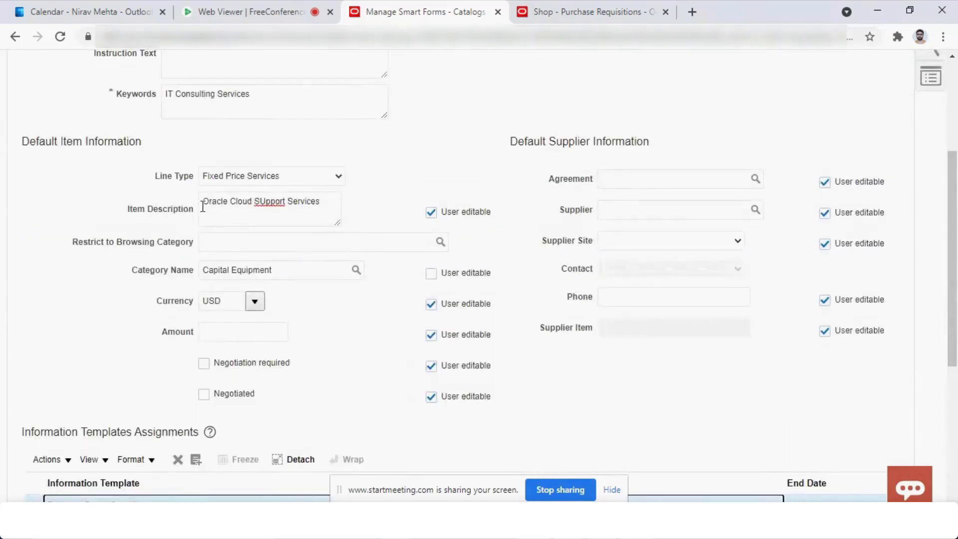
{"action": "left_click", "coordinate": [204, 204]}
{"action": "left_click_drag", "start_coordinate": [205, 204], "coordinate": [343, 217]}
{"action": "left_click", "coordinate": [234, 241]}
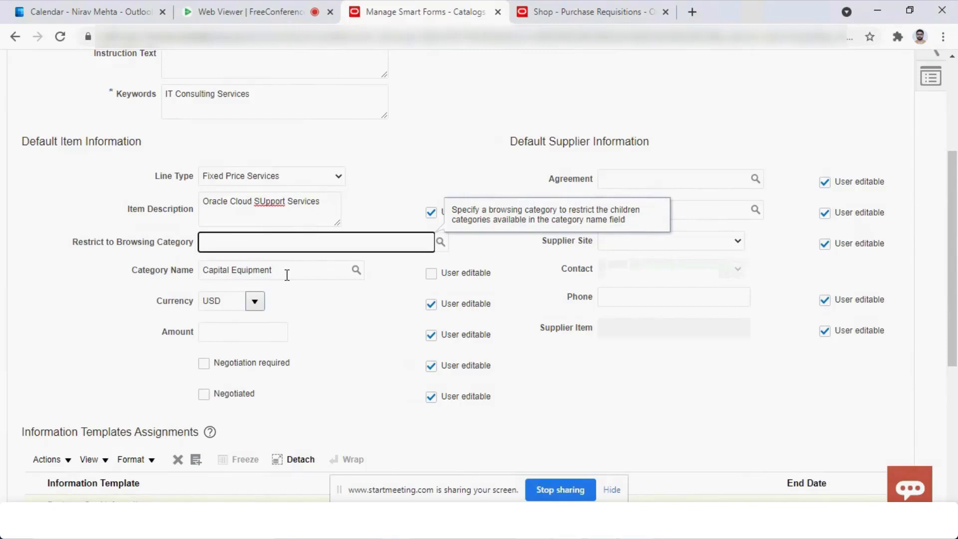
{"action": "scroll", "coordinate": [287, 275], "scroll_direction": "down", "scroll_amount": 5}
{"action": "scroll", "coordinate": [286, 275], "scroll_direction": "up", "scroll_amount": 9}
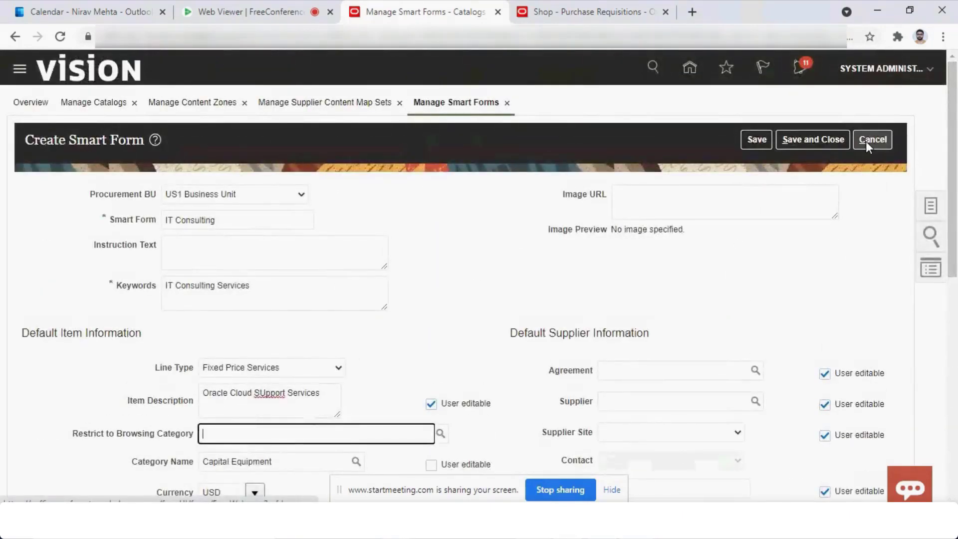
Open the public shopping lists and examine the items in the New Employee Office Kit list.
{"action": "left_click", "coordinate": [933, 212]}
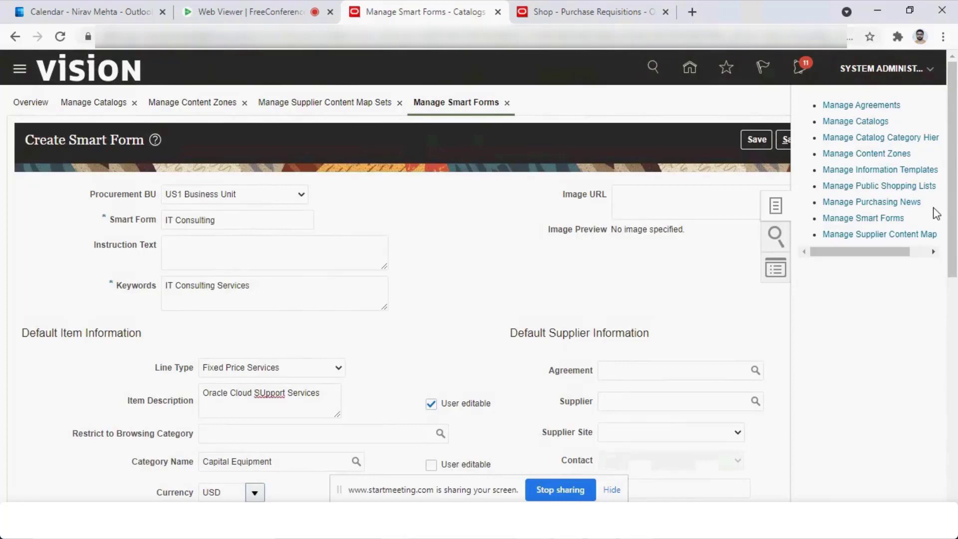
{"action": "left_click", "coordinate": [874, 186]}
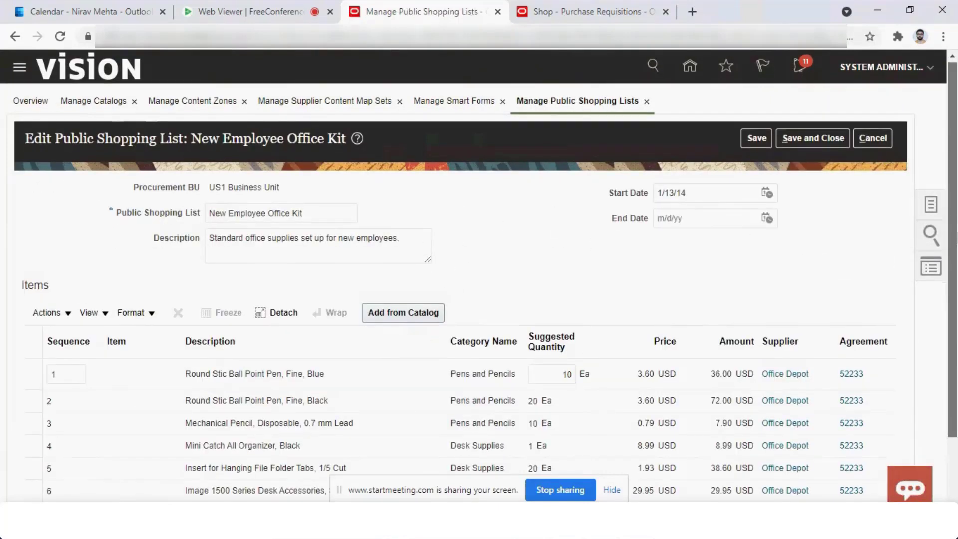
{"action": "scroll", "coordinate": [955, 219], "scroll_direction": "down", "scroll_amount": 3}
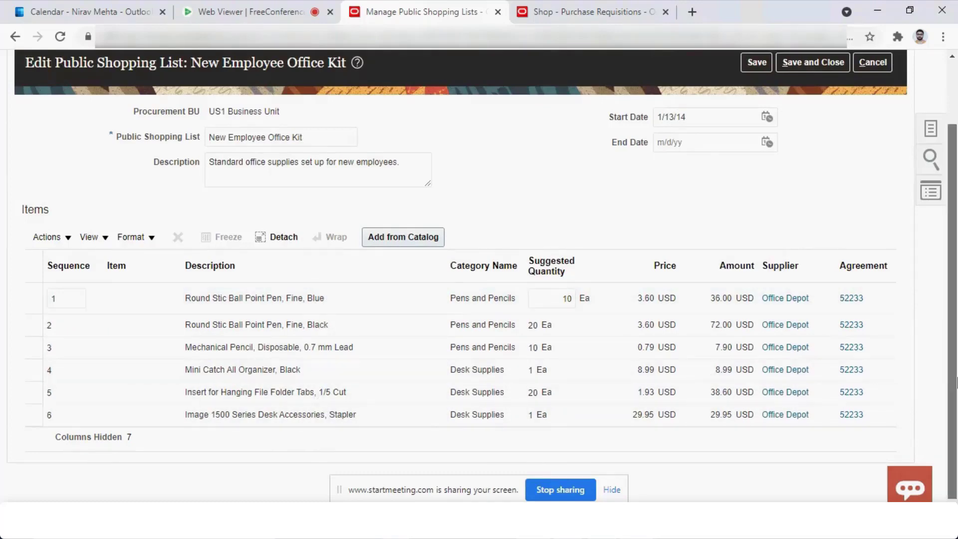
{"action": "scroll", "coordinate": [956, 382], "scroll_direction": "up", "scroll_amount": 3}
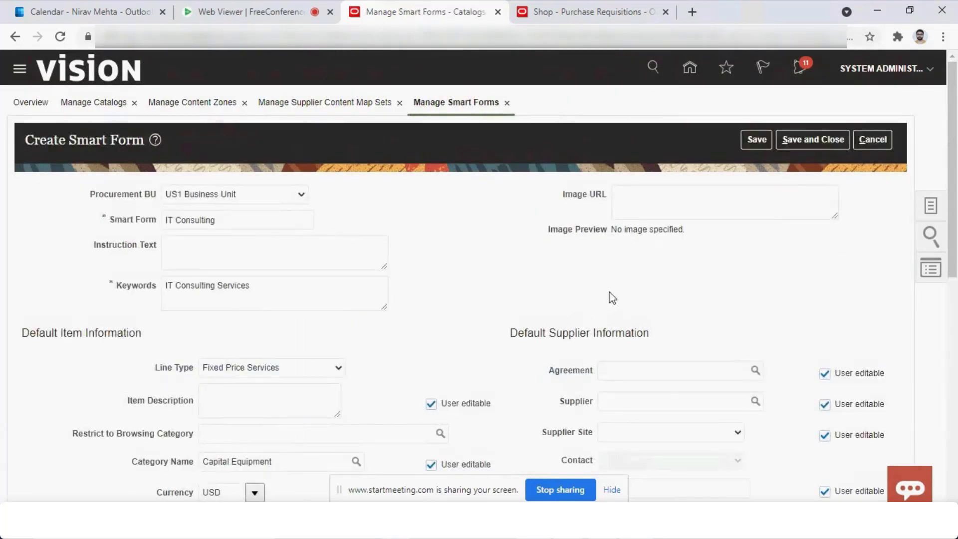
Set the default amount of the IT Consulting smart form to 1,000.
{"action": "mouse_move", "coordinate": [957, 196]}
{"action": "left_mouse_down"}
{"action": "mouse_move", "coordinate": [957, 444]}
{"action": "mouse_move", "coordinate": [956, 180]}
{"action": "left_mouse_up"}
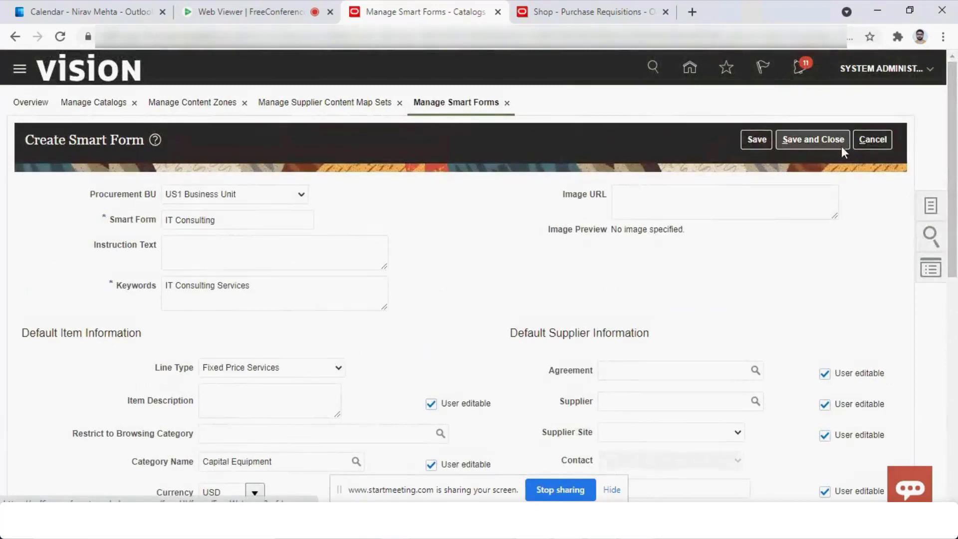
{"action": "left_click_drag", "start_coordinate": [956, 195], "coordinate": [957, 310]}
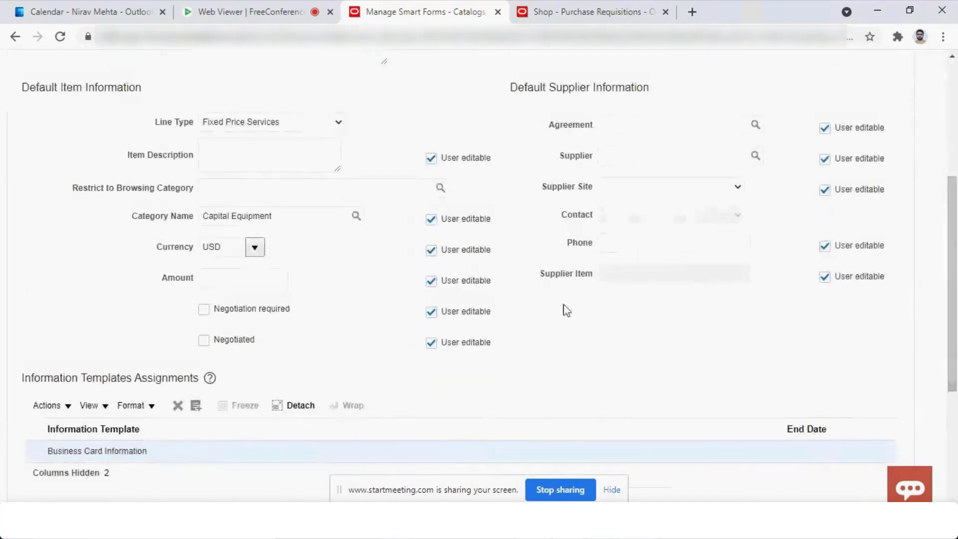
{"action": "left_click", "coordinate": [270, 190]}
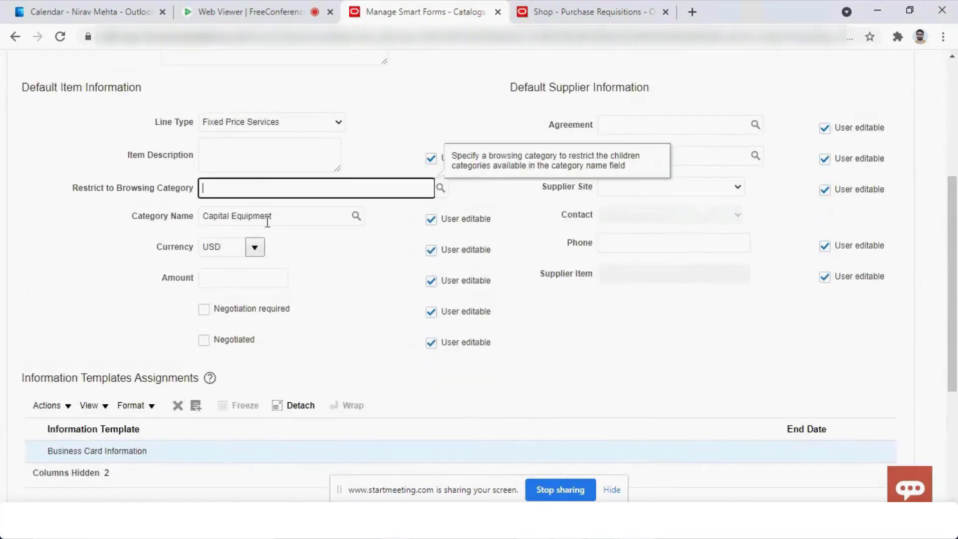
{"action": "left_click", "coordinate": [263, 275]}
{"action": "type", "text": "1000"}
{"action": "key", "text": "Tab"}
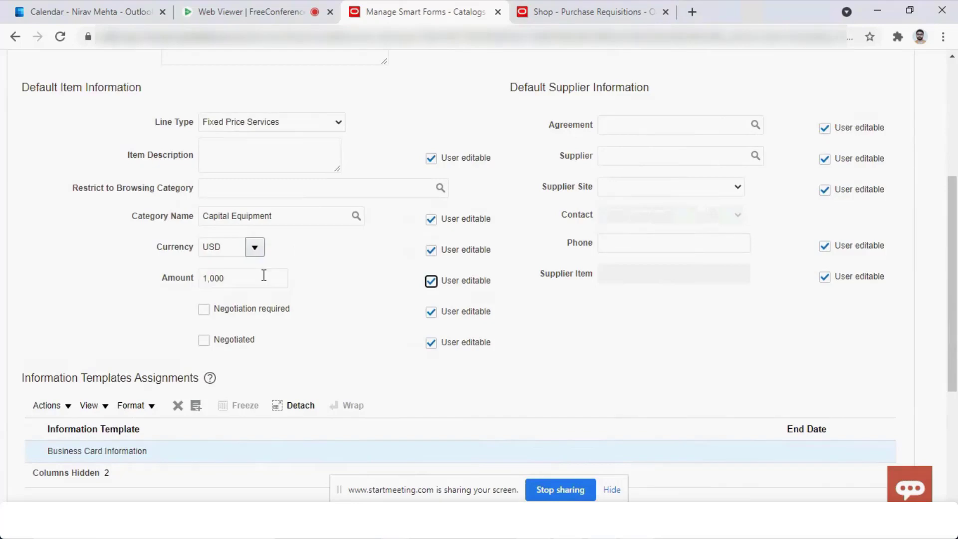
Mark the item as negotiated and make the amount, negotiation required and negotiated fields not user editable.
{"action": "left_click", "coordinate": [204, 340]}
{"action": "left_click", "coordinate": [431, 312]}
{"action": "left_click", "coordinate": [430, 343]}
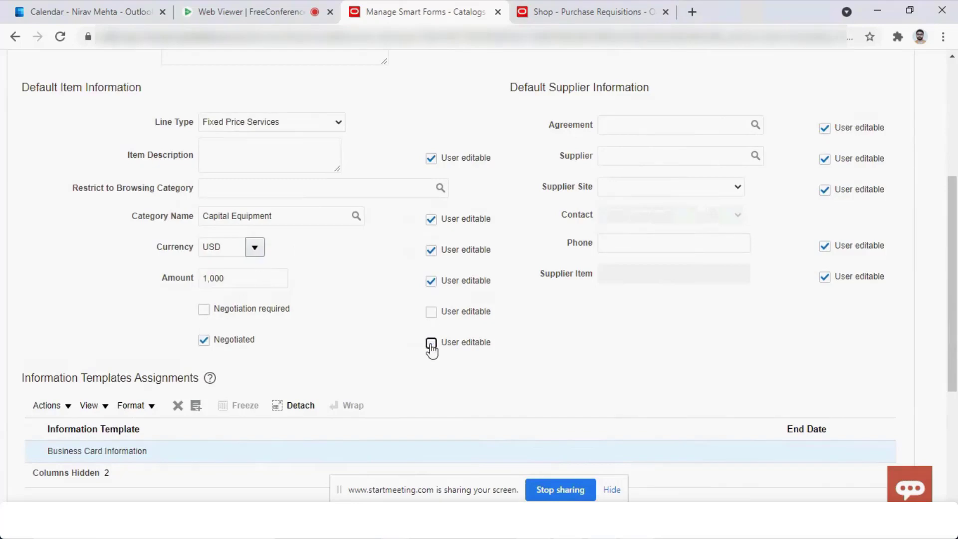
{"action": "left_click", "coordinate": [431, 280]}
Make the default agreement, supplier, supplier site, phone and supplier item not user editable.
{"action": "left_click", "coordinate": [826, 130]}
{"action": "left_click", "coordinate": [825, 159]}
{"action": "left_click", "coordinate": [825, 190]}
{"action": "left_click", "coordinate": [825, 246]}
{"action": "left_click", "coordinate": [825, 278]}
Save and close the IT Consulting smart form.
{"action": "left_click_drag", "start_coordinate": [953, 351], "coordinate": [954, 232]}
{"action": "left_click", "coordinate": [807, 140]}
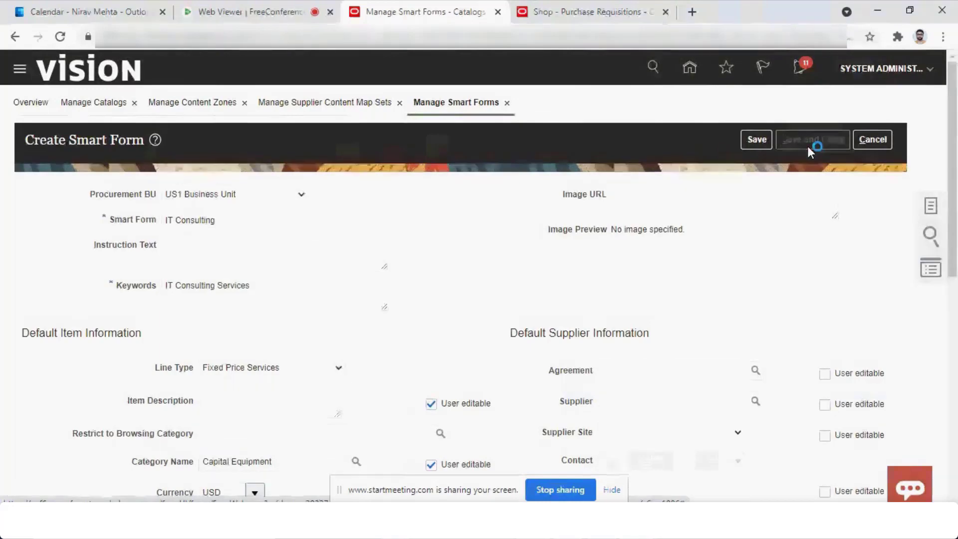
{"action": "left_click", "coordinate": [513, 189]}
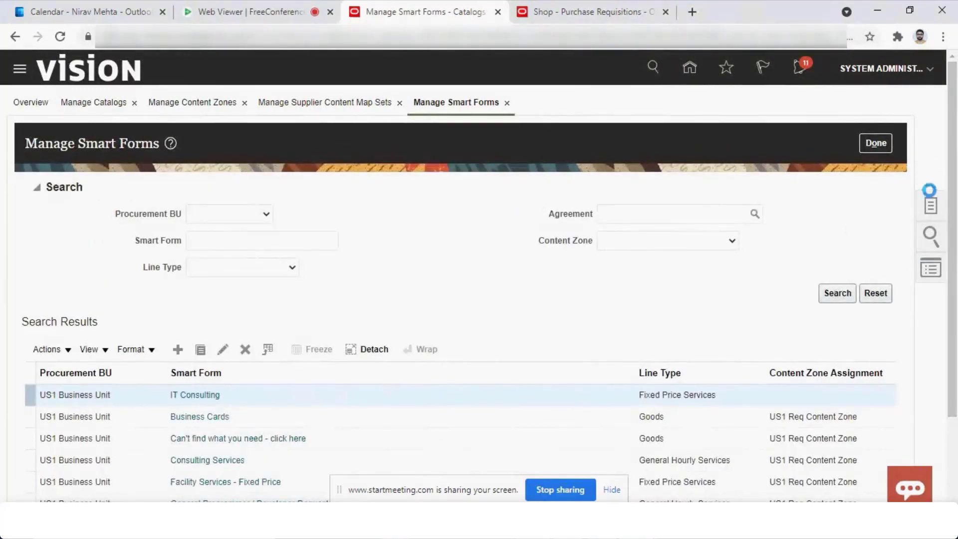
Go to the content zones and open US1 Req Content Zone for editing.
{"action": "left_click", "coordinate": [933, 207]}
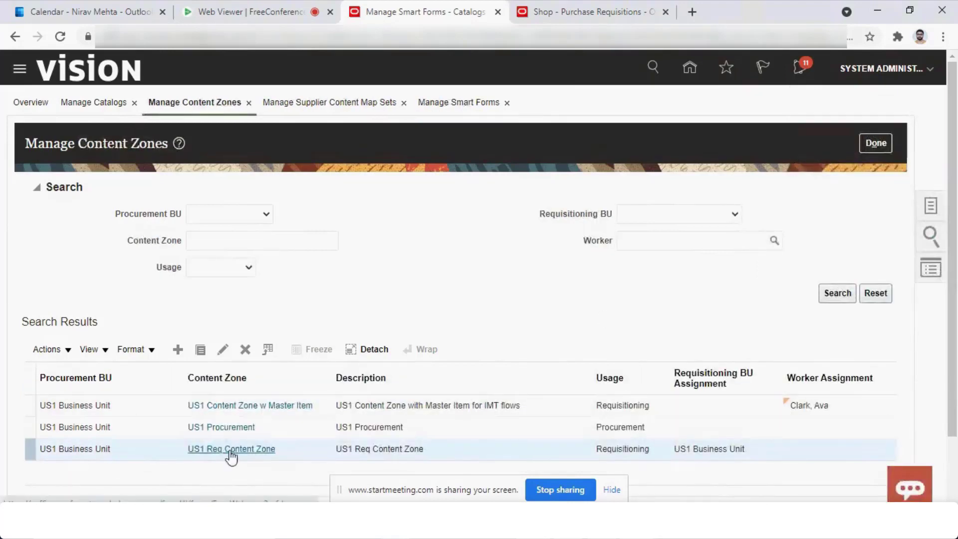
{"action": "left_click", "coordinate": [231, 450]}
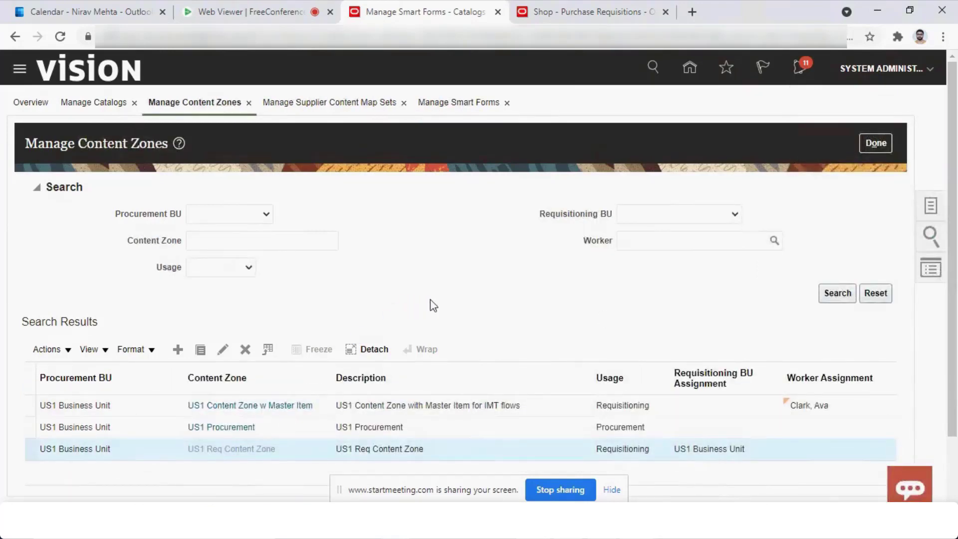
{"action": "left_click", "coordinate": [243, 389]}
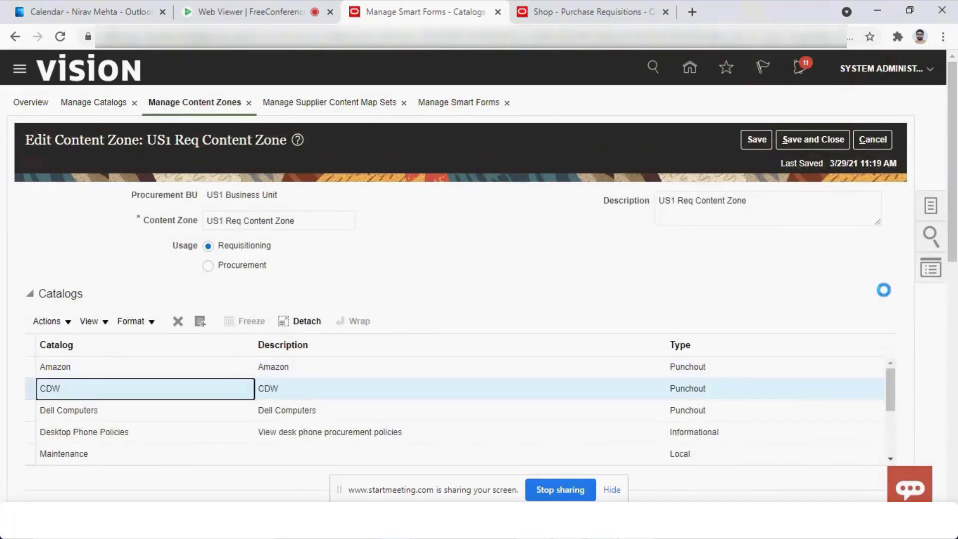
Add the IT Consulting smart form to the content zone's smart forms.
{"action": "left_click_drag", "start_coordinate": [953, 185], "coordinate": [955, 392]}
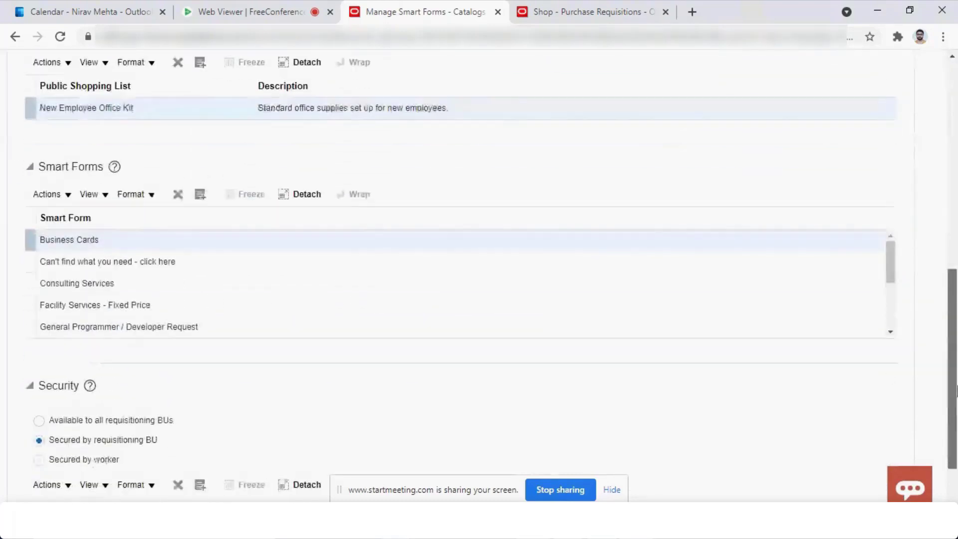
{"action": "left_click", "coordinate": [200, 194]}
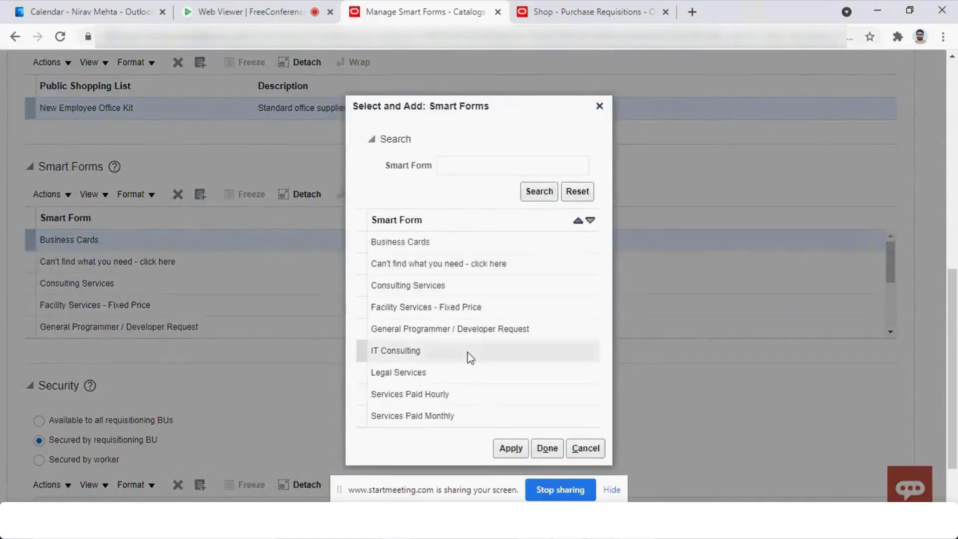
{"action": "left_click", "coordinate": [468, 353]}
{"action": "left_click", "coordinate": [515, 448]}
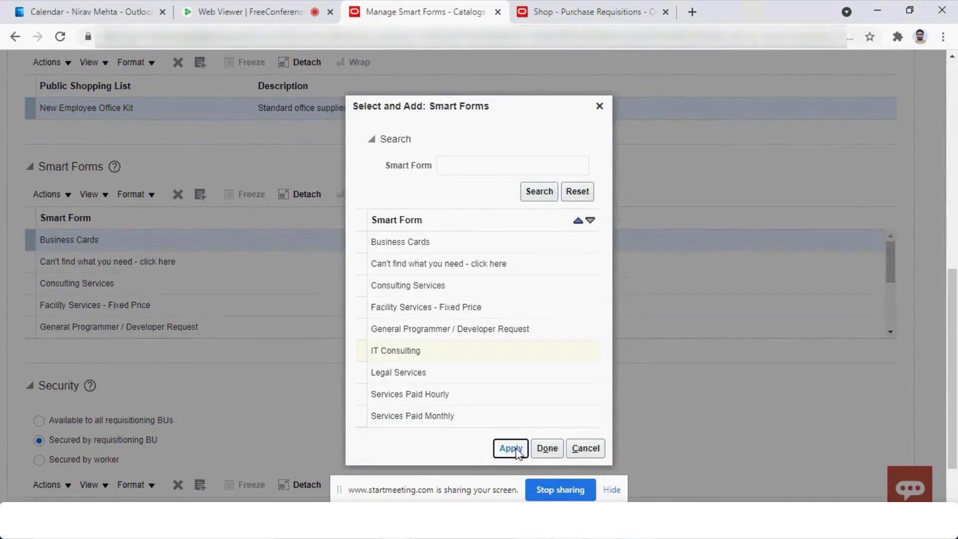
{"action": "left_click", "coordinate": [544, 449]}
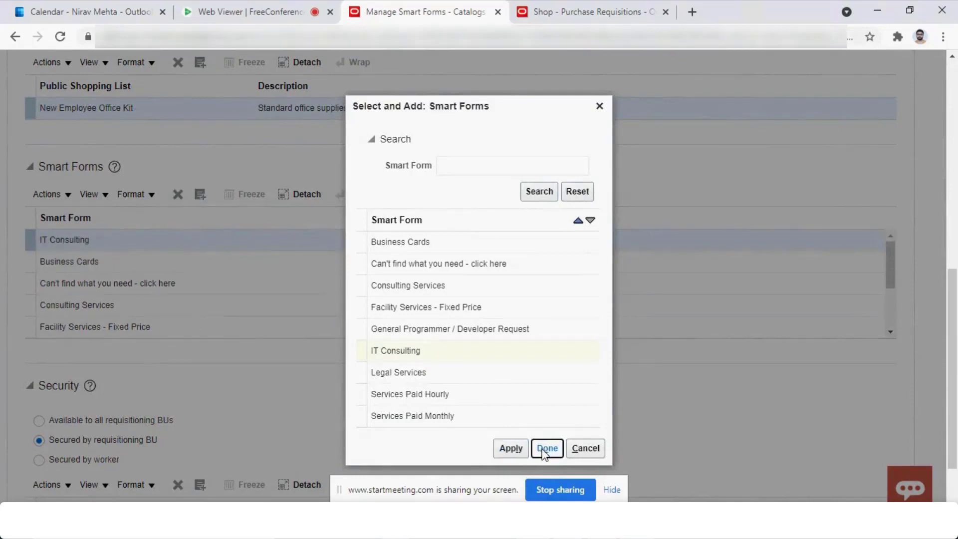
Check the content zone's smart form list, then save and close the content zone.
{"action": "scroll", "coordinate": [816, 143], "scroll_direction": "up", "scroll_amount": 10}
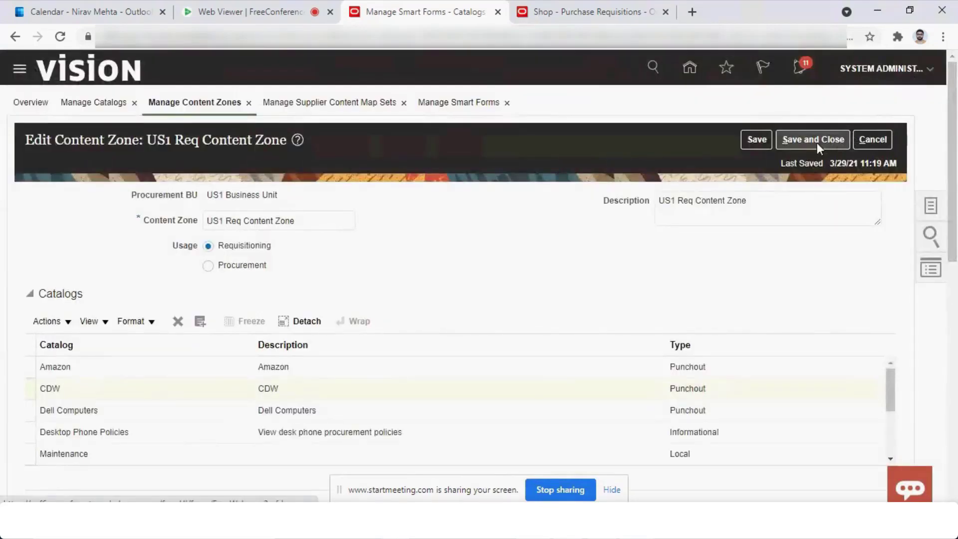
{"action": "scroll", "coordinate": [956, 382], "scroll_direction": "down", "scroll_amount": 10}
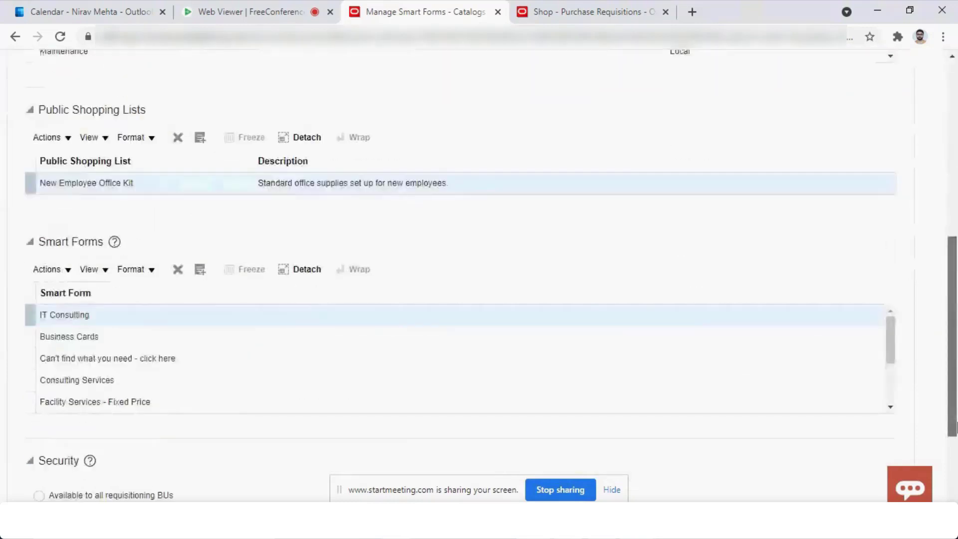
{"action": "scroll", "coordinate": [956, 360], "scroll_direction": "up", "scroll_amount": 10}
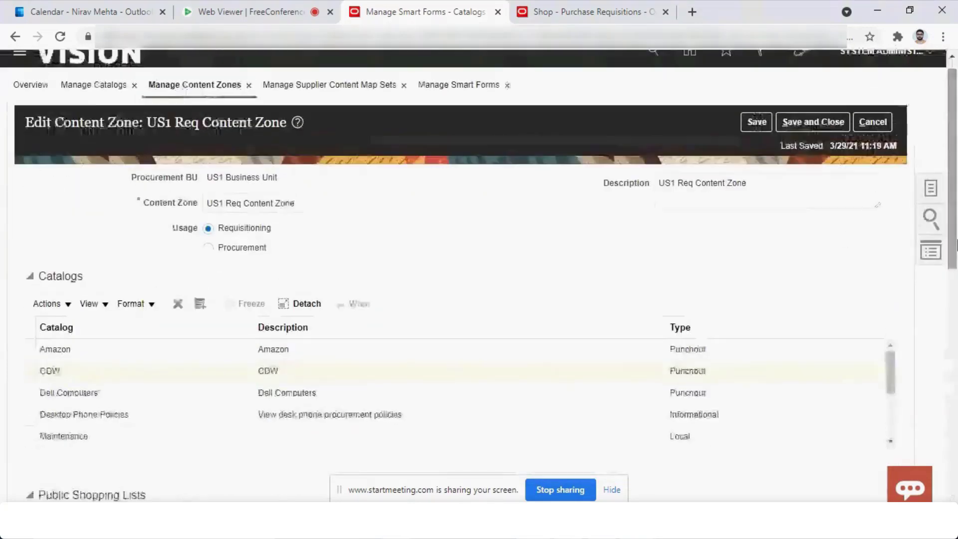
{"action": "left_click", "coordinate": [796, 127]}
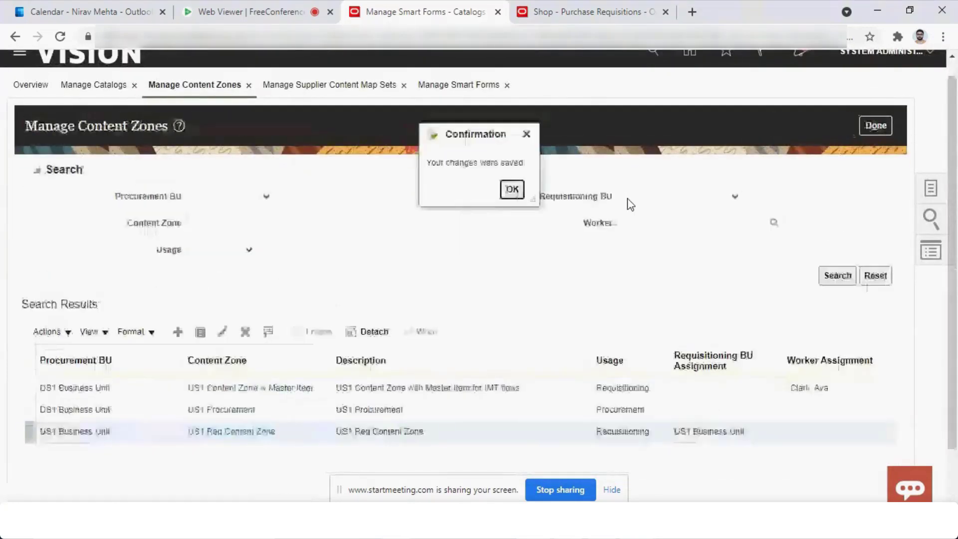
{"action": "left_click", "coordinate": [513, 190]}
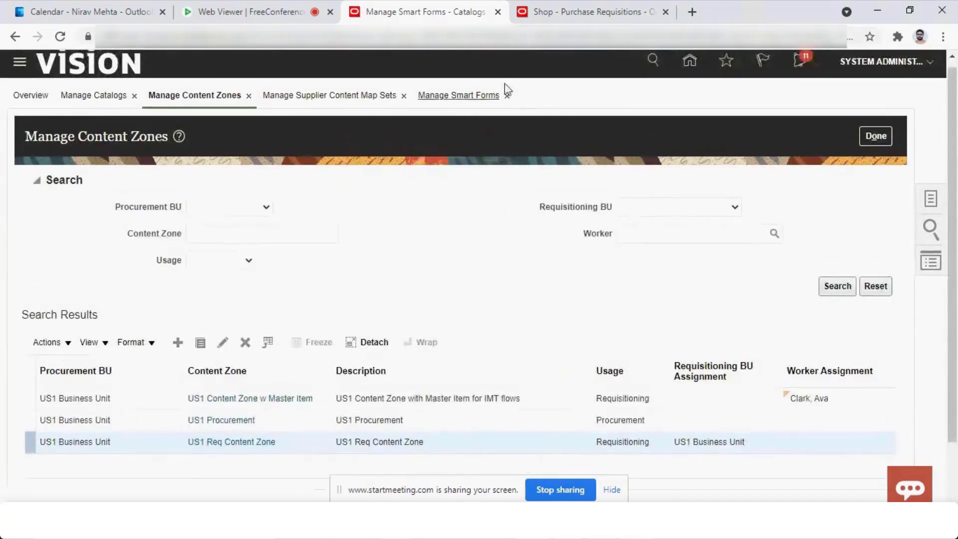
Reopen the Purchase Requisitions shop from the home page and open the IT Consulting request form.
{"action": "left_click", "coordinate": [576, 20]}
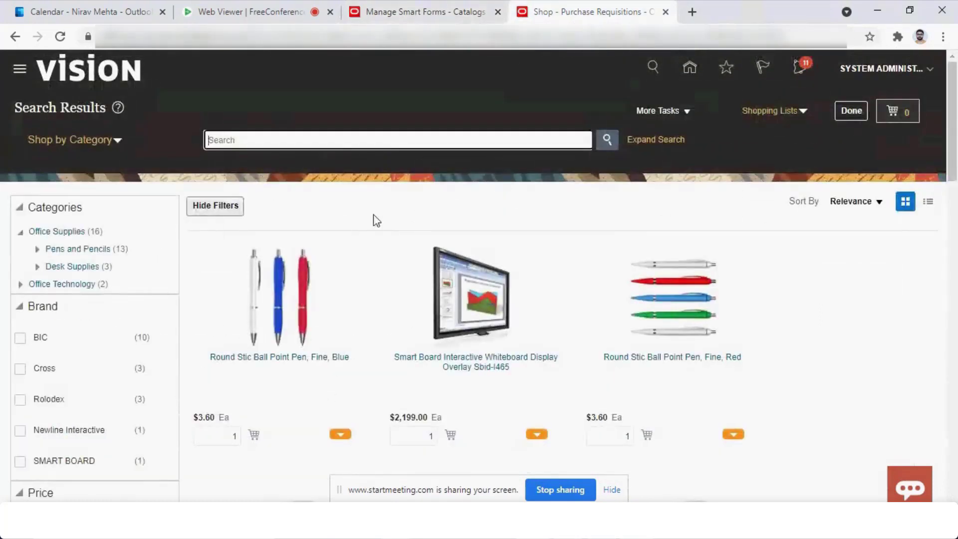
{"action": "left_click", "coordinate": [851, 112]}
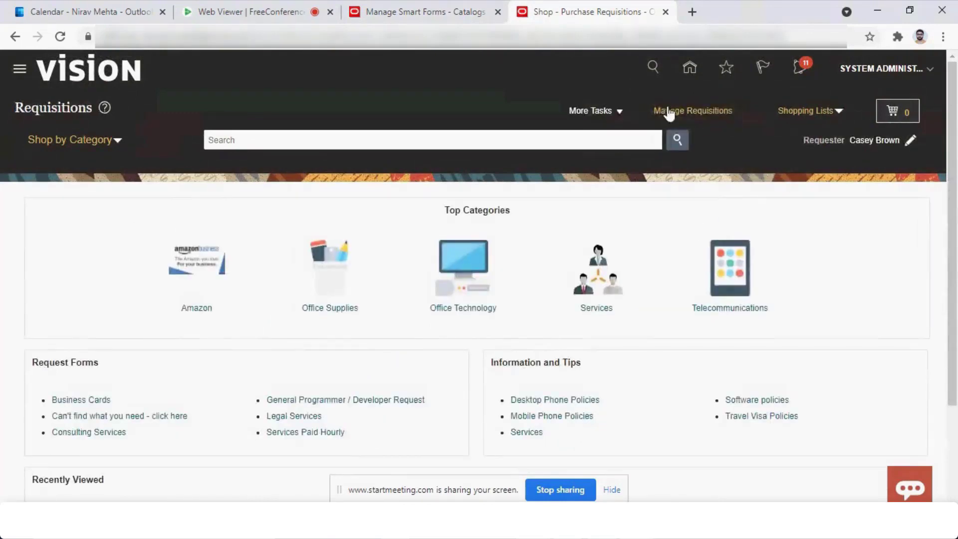
{"action": "left_click", "coordinate": [618, 293]}
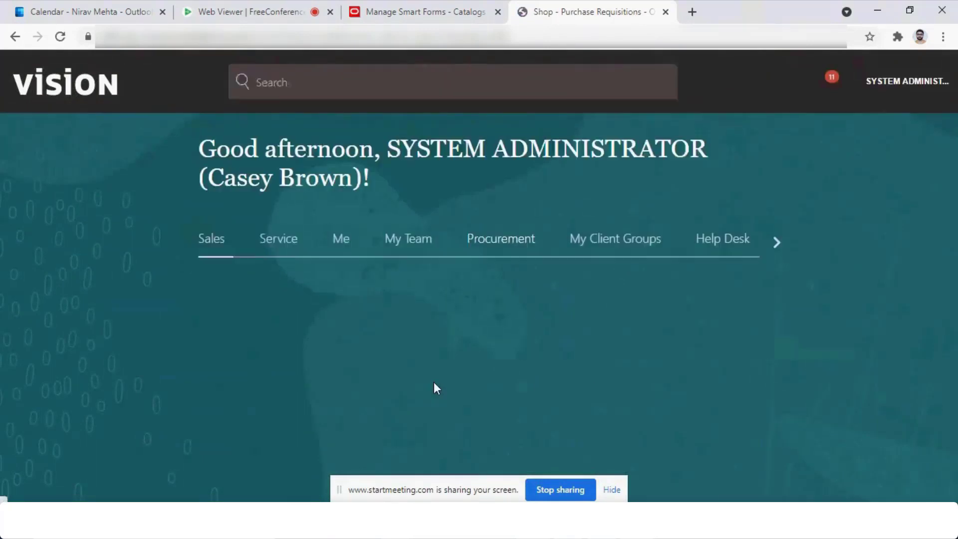
{"action": "left_click", "coordinate": [257, 391]}
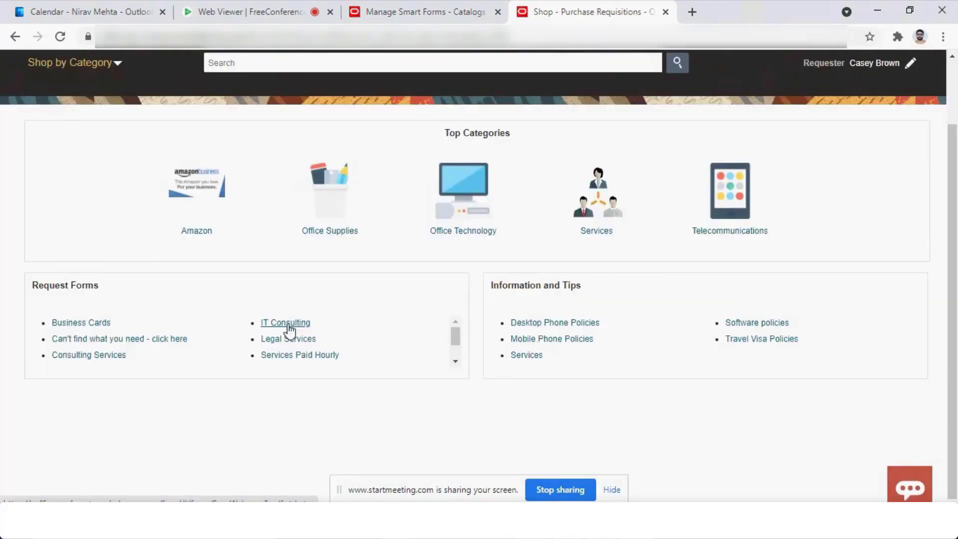
{"action": "left_click", "coordinate": [287, 322]}
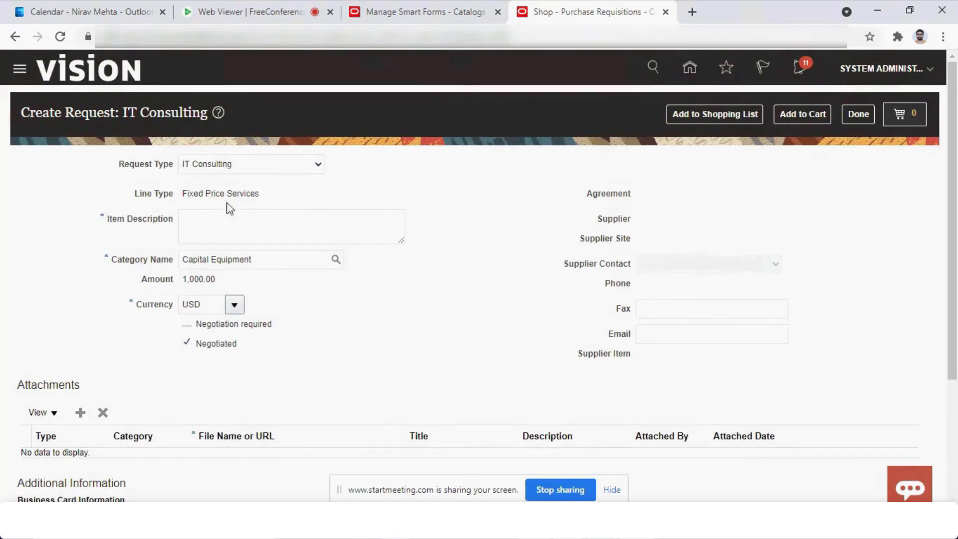
Examine the IT Consulting request form's item description and Business Card Information fields, then close the form.
{"action": "left_click", "coordinate": [231, 225]}
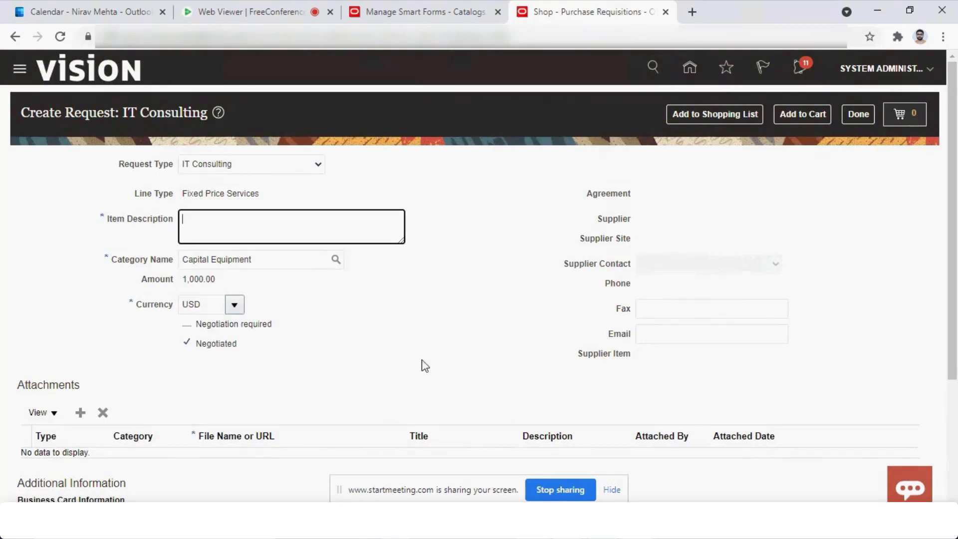
{"action": "scroll", "coordinate": [721, 412], "scroll_direction": "down", "scroll_amount": 3}
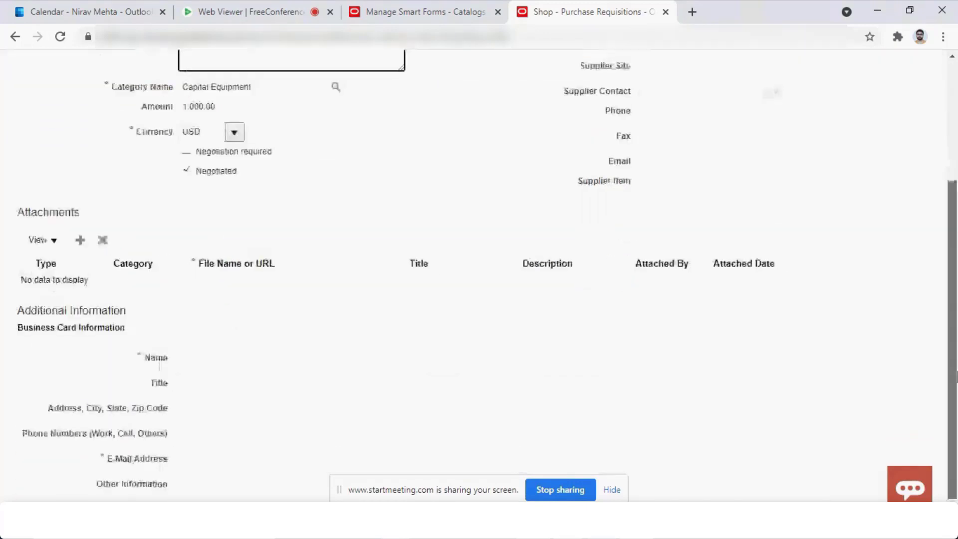
{"action": "left_click", "coordinate": [176, 356]}
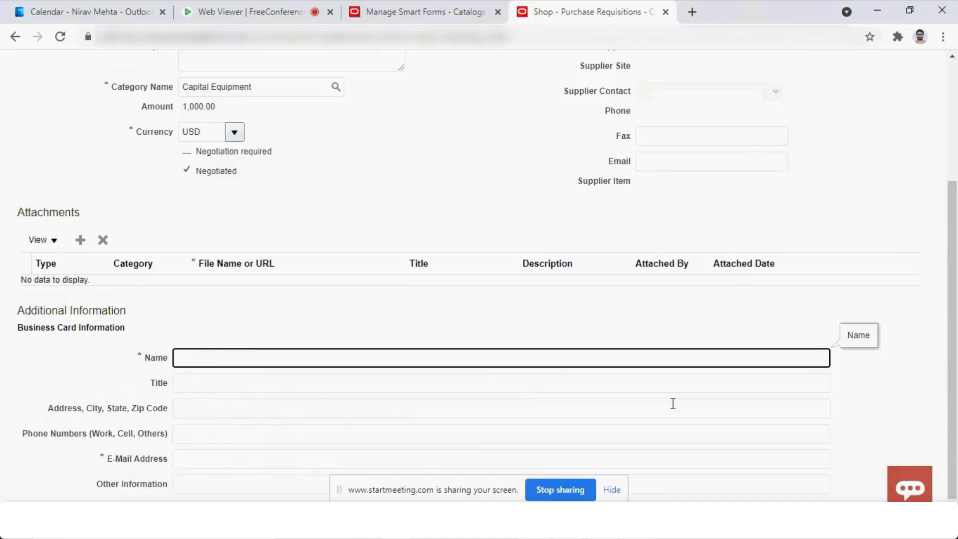
{"action": "scroll", "coordinate": [848, 200], "scroll_direction": "up", "scroll_amount": 4}
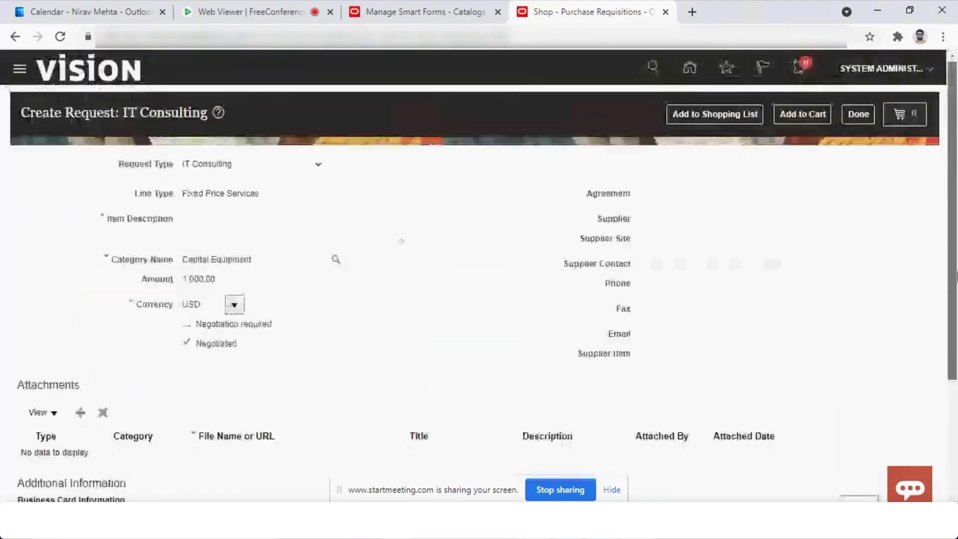
{"action": "left_click", "coordinate": [863, 119]}
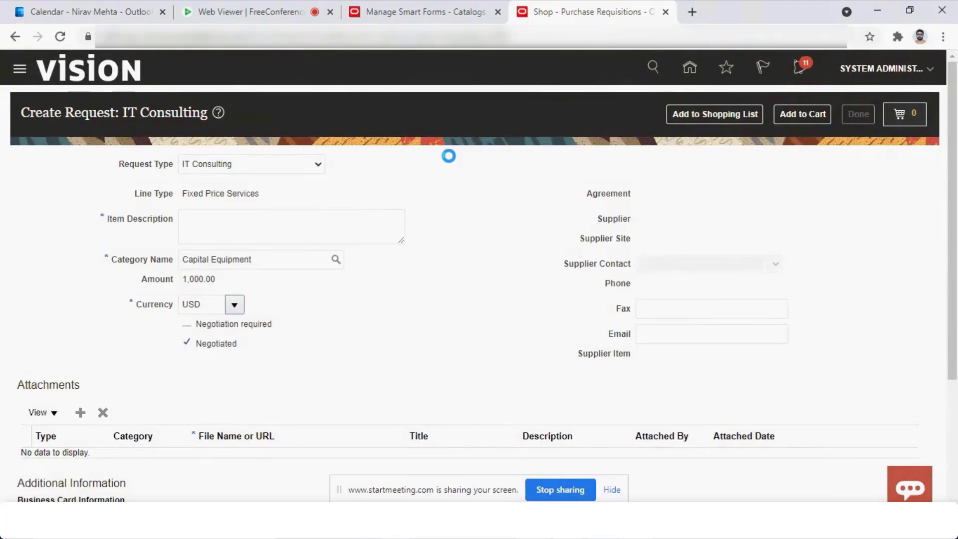
Return to catalog administration, go to the information templates and open Business Card Information for editing.
{"action": "left_click", "coordinate": [484, 7]}
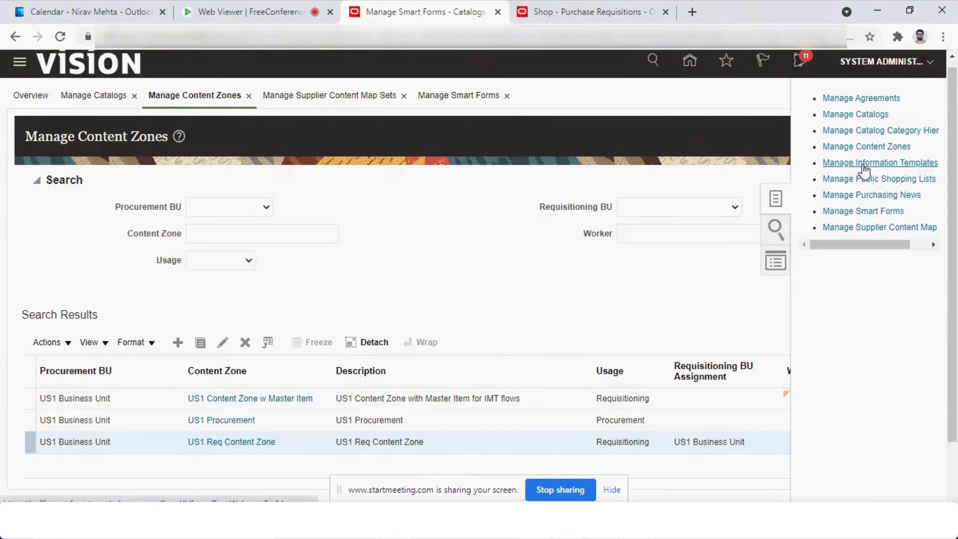
{"action": "left_click", "coordinate": [906, 164]}
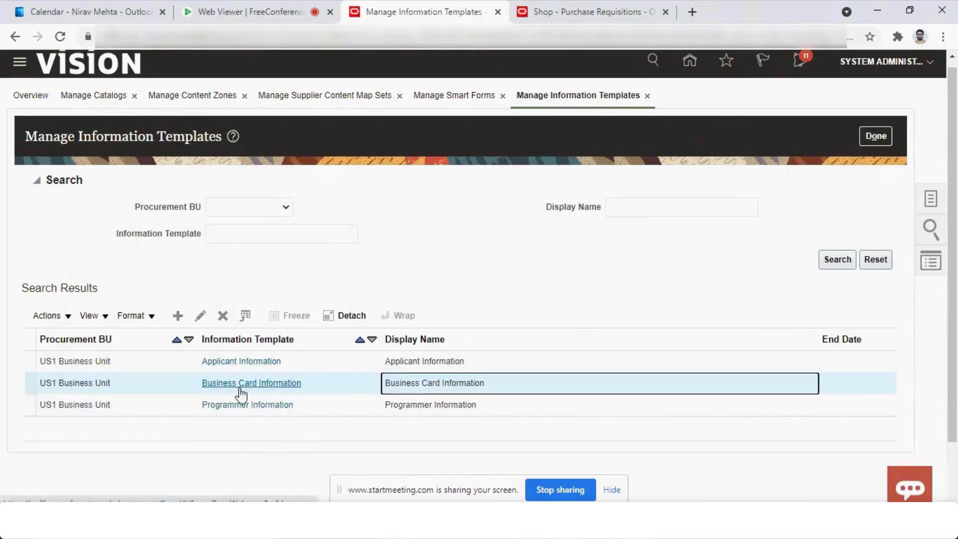
{"action": "left_click", "coordinate": [200, 318]}
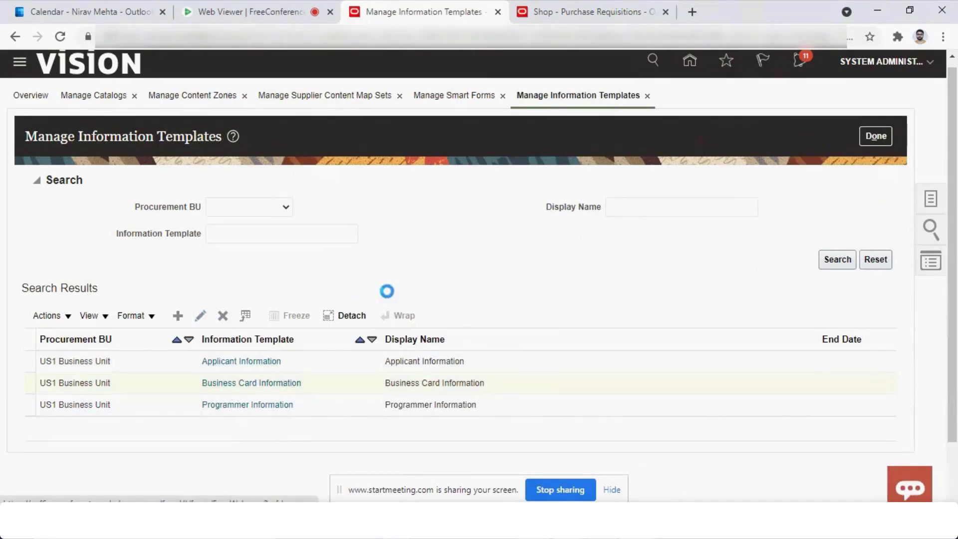
Review the template's name, display name, instruction text and attachment category choices, keeping To Supplier selected.
{"action": "left_click_drag", "start_coordinate": [230, 208], "coordinate": [338, 213]}
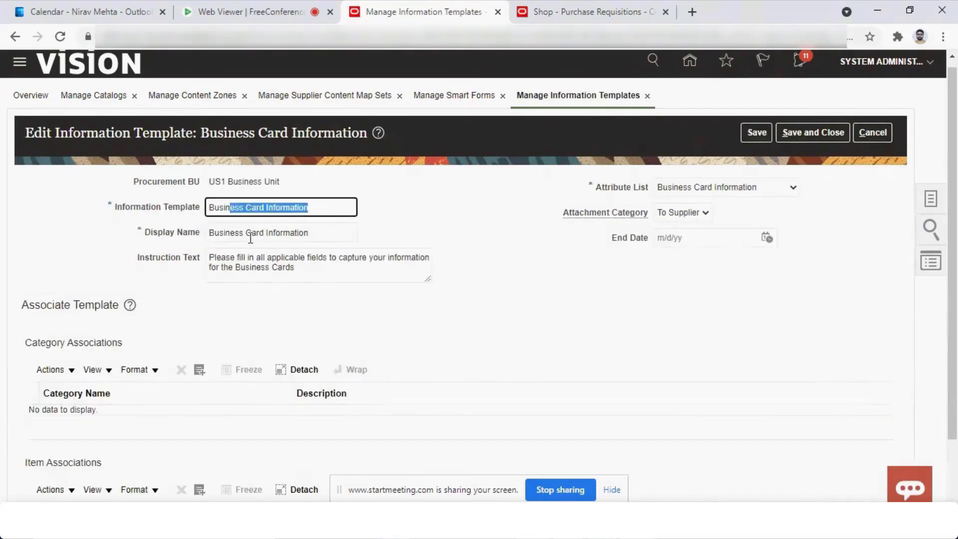
{"action": "left_click_drag", "start_coordinate": [246, 234], "coordinate": [333, 239]}
{"action": "double_click", "coordinate": [275, 269]}
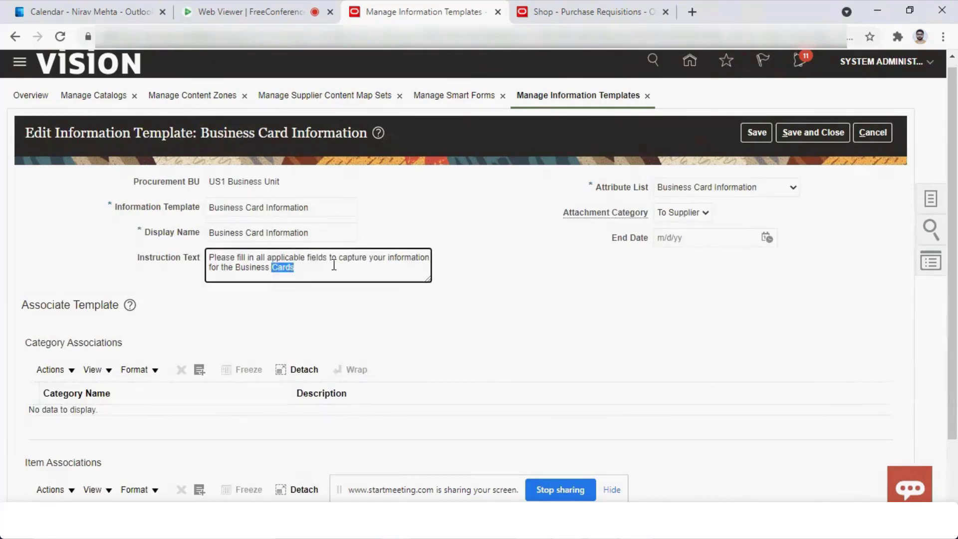
{"action": "left_click", "coordinate": [697, 219]}
{"action": "left_click", "coordinate": [697, 220]}
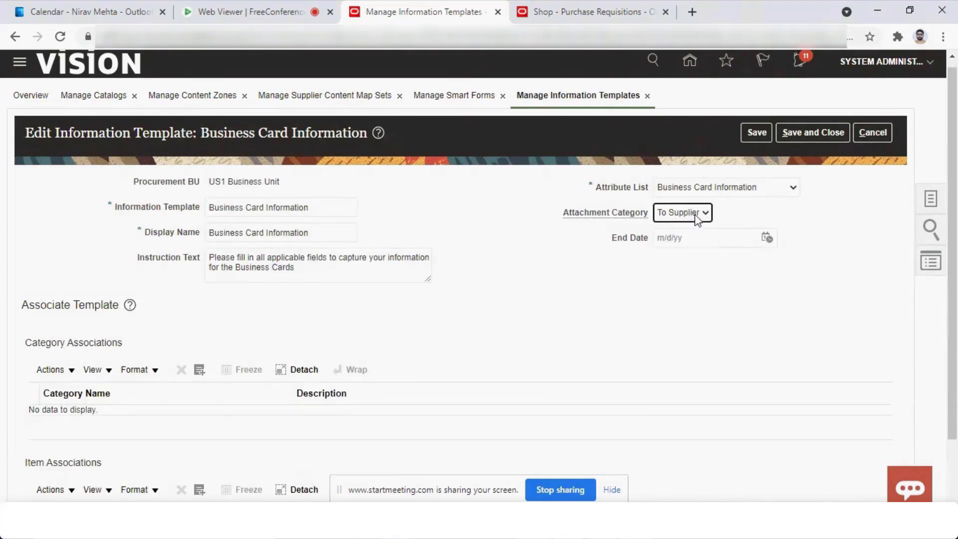
{"action": "left_click", "coordinate": [697, 219]}
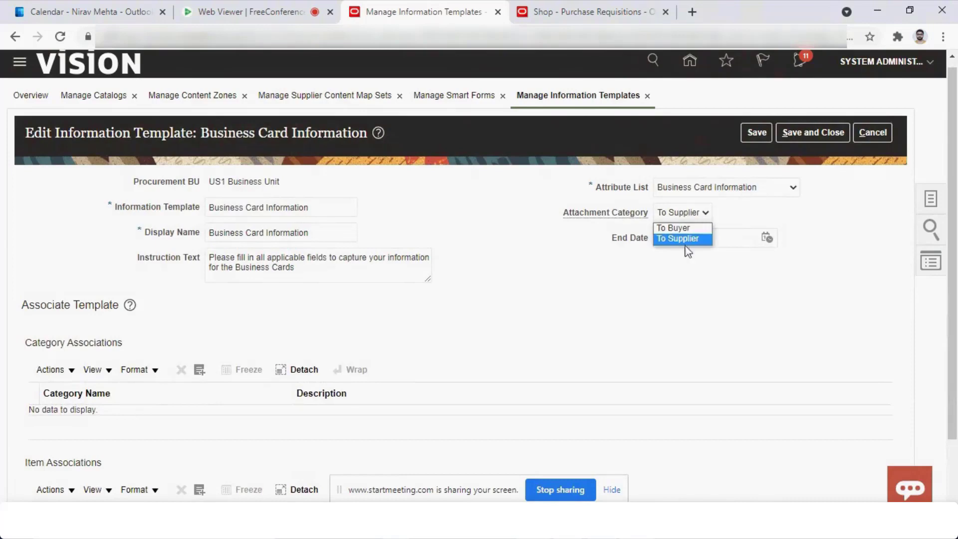
{"action": "left_click", "coordinate": [694, 240]}
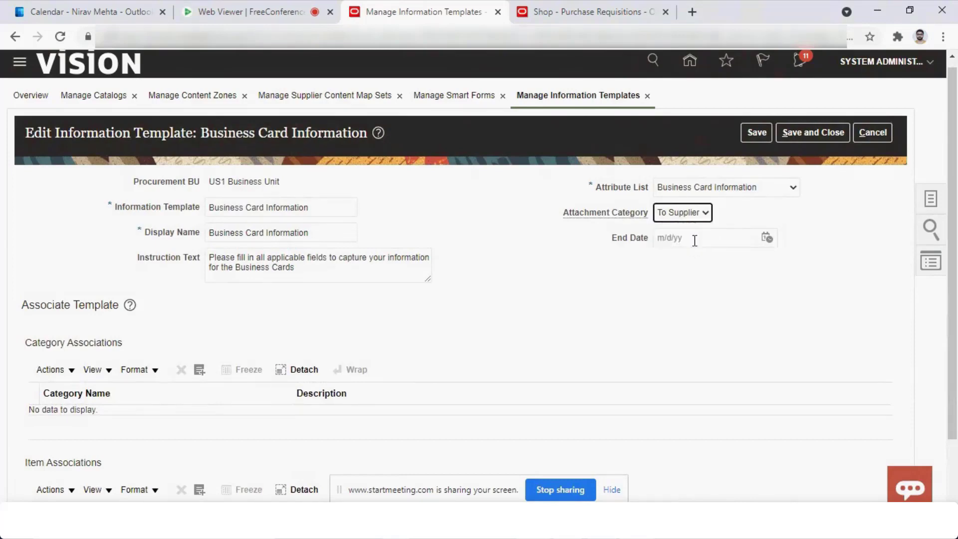
{"action": "left_click", "coordinate": [749, 289]}
Look through the attribute lists available for the template, keeping Business Card Information selected.
{"action": "mouse_move", "coordinate": [956, 217]}
{"action": "left_mouse_down"}
{"action": "mouse_move", "coordinate": [956, 277]}
{"action": "mouse_move", "coordinate": [956, 209]}
{"action": "left_mouse_up"}
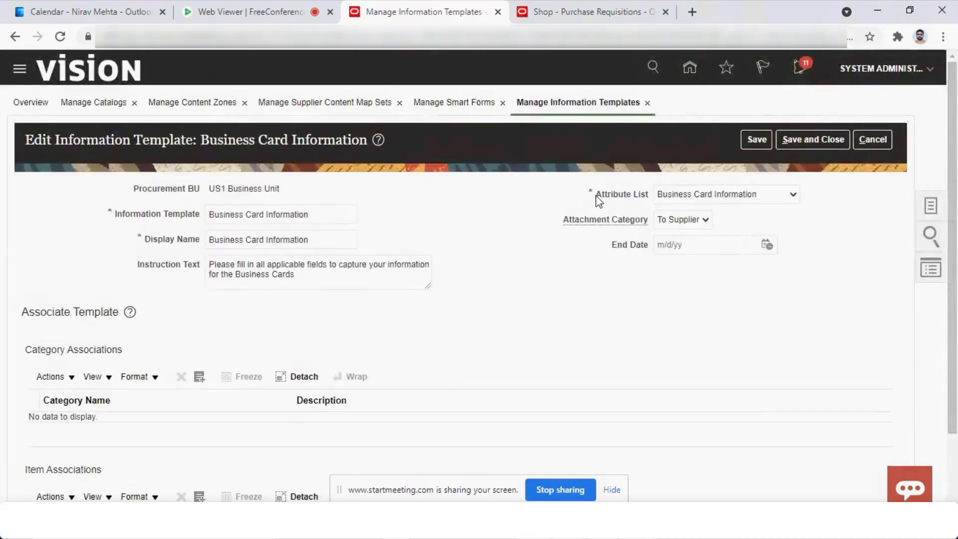
{"action": "left_click_drag", "start_coordinate": [599, 201], "coordinate": [653, 199]}
{"action": "left_click", "coordinate": [700, 199]}
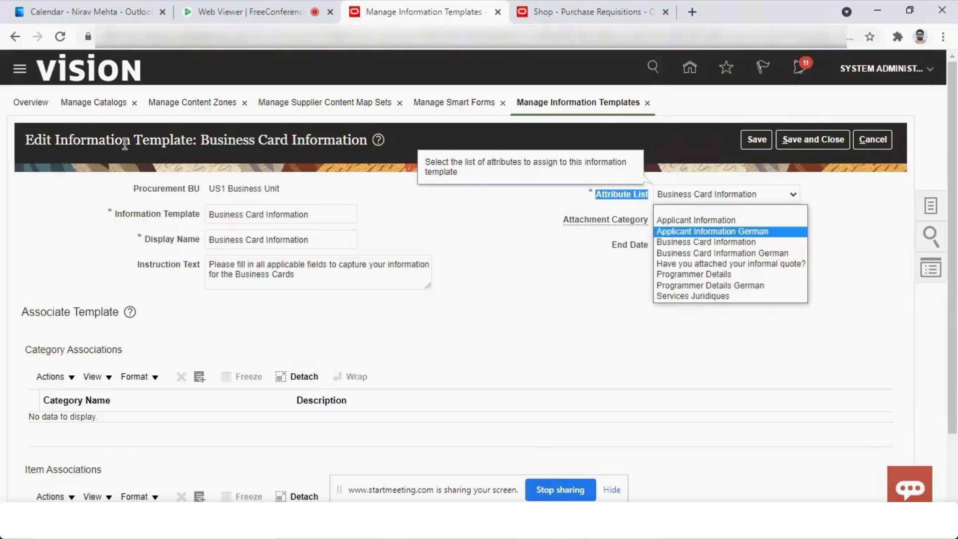
{"action": "left_click", "coordinate": [718, 243]}
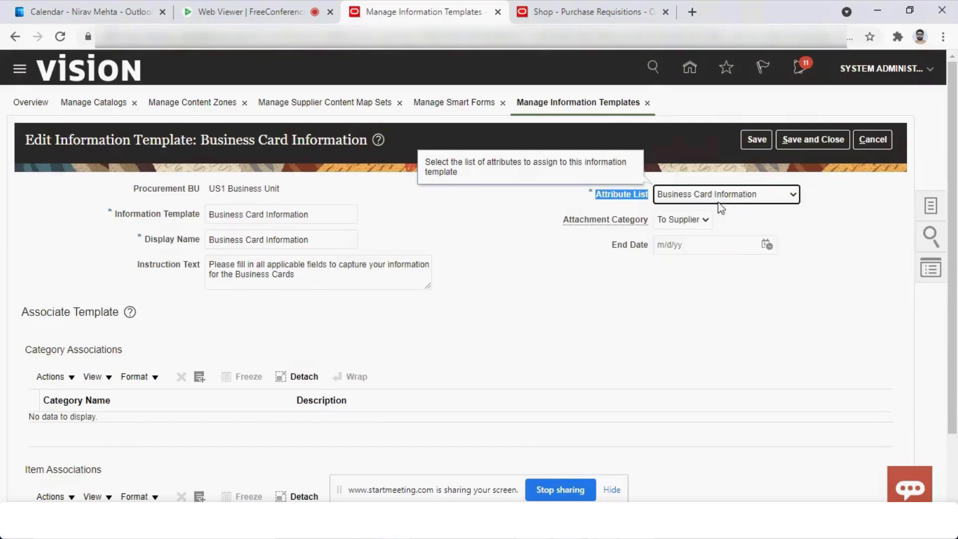
{"action": "left_click", "coordinate": [777, 229]}
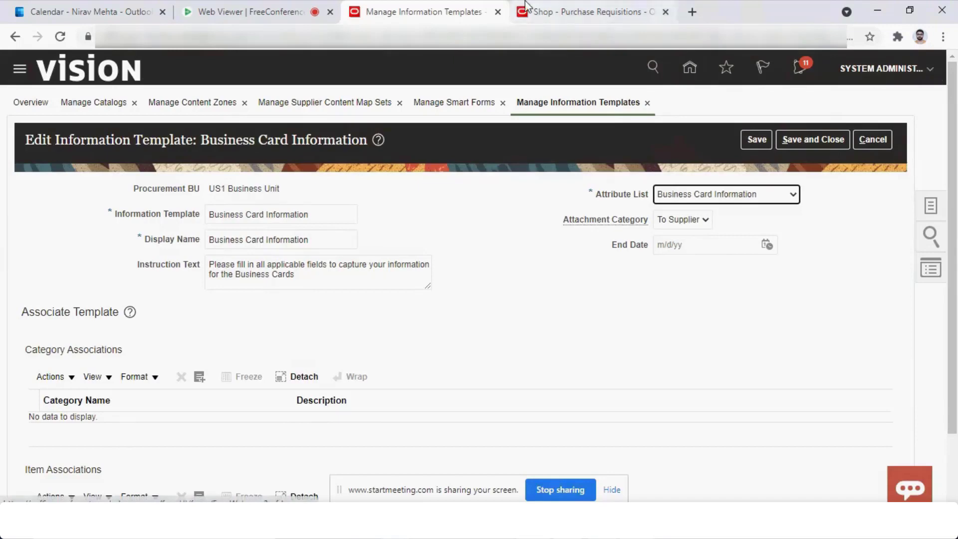
In the requisitions browser tab, go to Setup and Maintenance and switch the setup offering to Procurement.
{"action": "left_click", "coordinate": [592, 11]}
{"action": "left_click", "coordinate": [916, 74]}
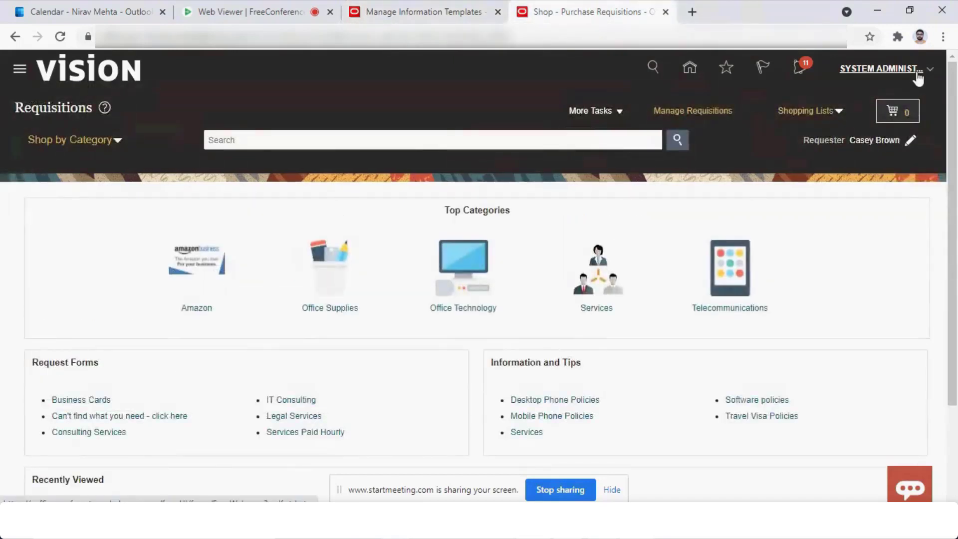
{"action": "left_click", "coordinate": [685, 275]}
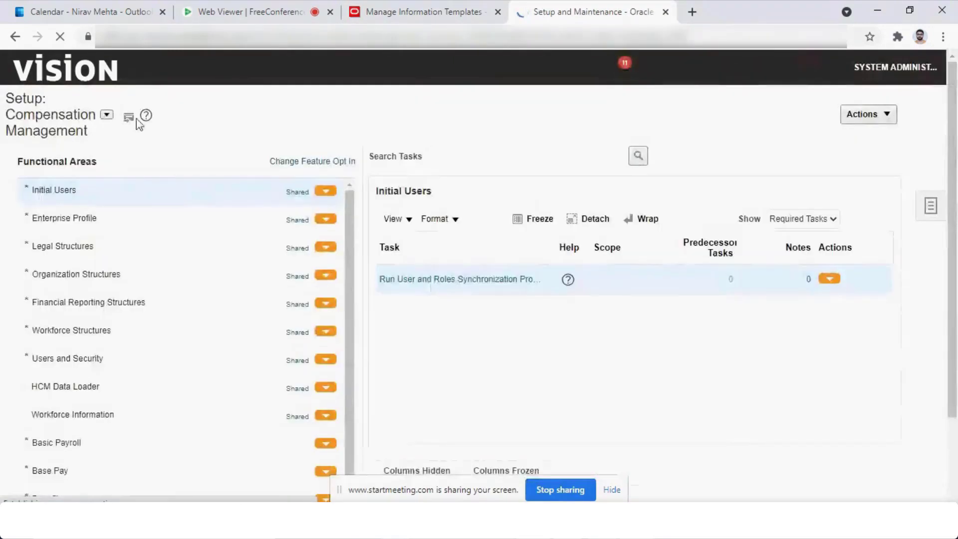
{"action": "left_click", "coordinate": [236, 102]}
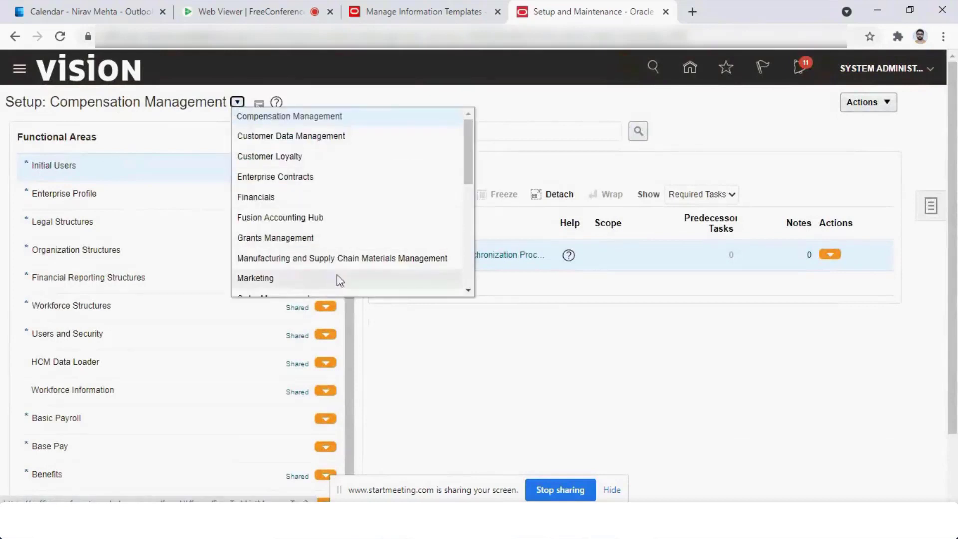
{"action": "scroll", "coordinate": [466, 245], "scroll_direction": "down", "scroll_amount": 3}
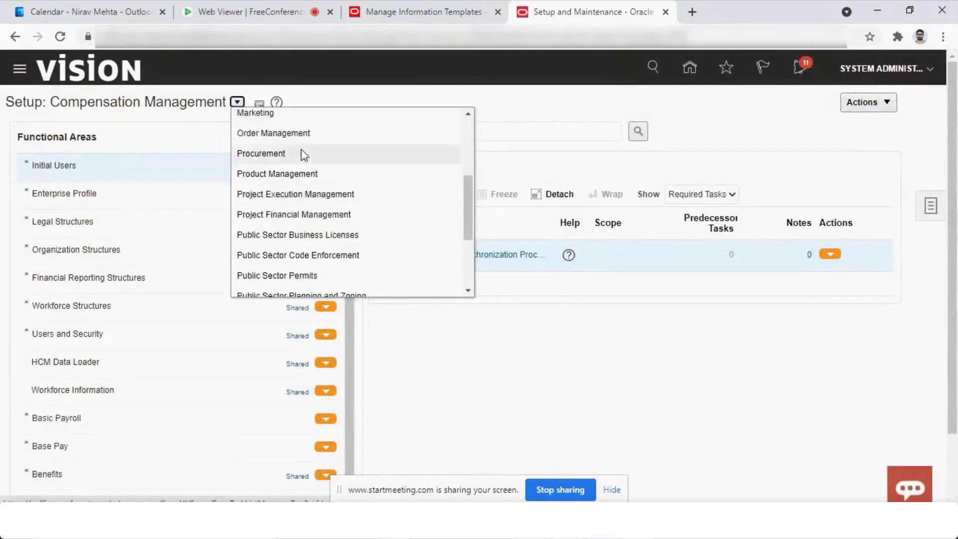
{"action": "left_click", "coordinate": [301, 153]}
Search the setup tasks for "Information" and open Manage Information Template Descriptive Flexfields.
{"action": "left_click", "coordinate": [550, 124]}
{"action": "type", "text": "Infor"}
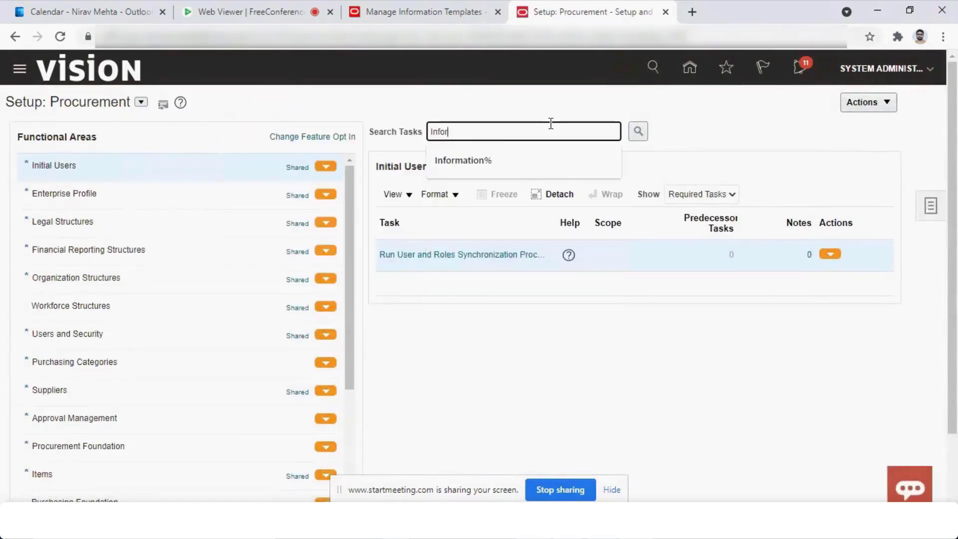
{"action": "type", "text": "mation"}
{"action": "key", "text": "Return"}
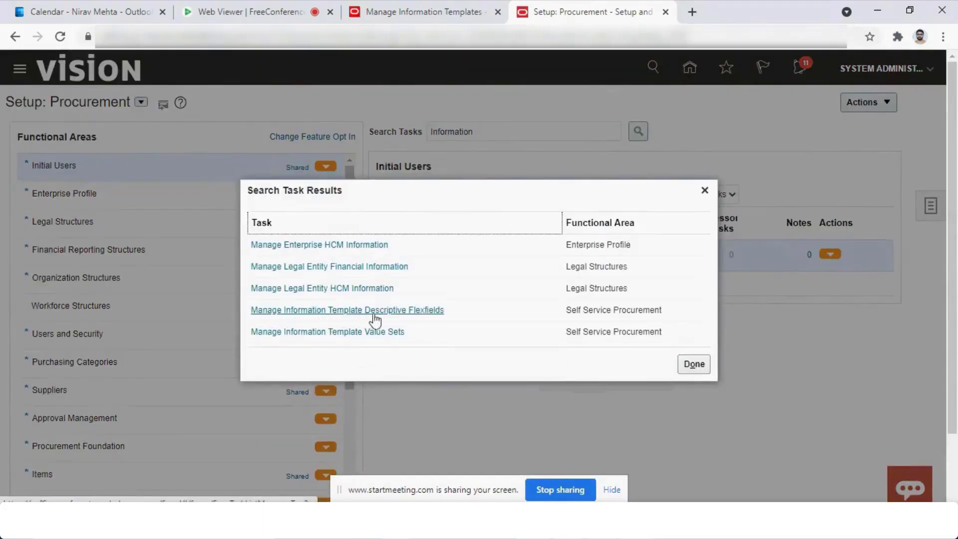
{"action": "left_click", "coordinate": [412, 315]}
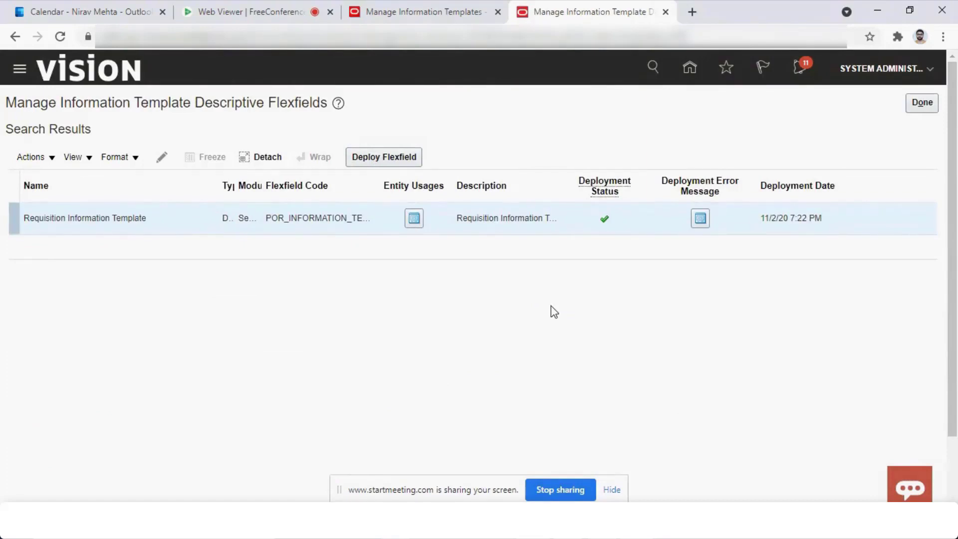
Open the Requisition Information Template flexfield for editing and display the context-sensitive segments of the Business Card Information context.
{"action": "left_click", "coordinate": [163, 158]}
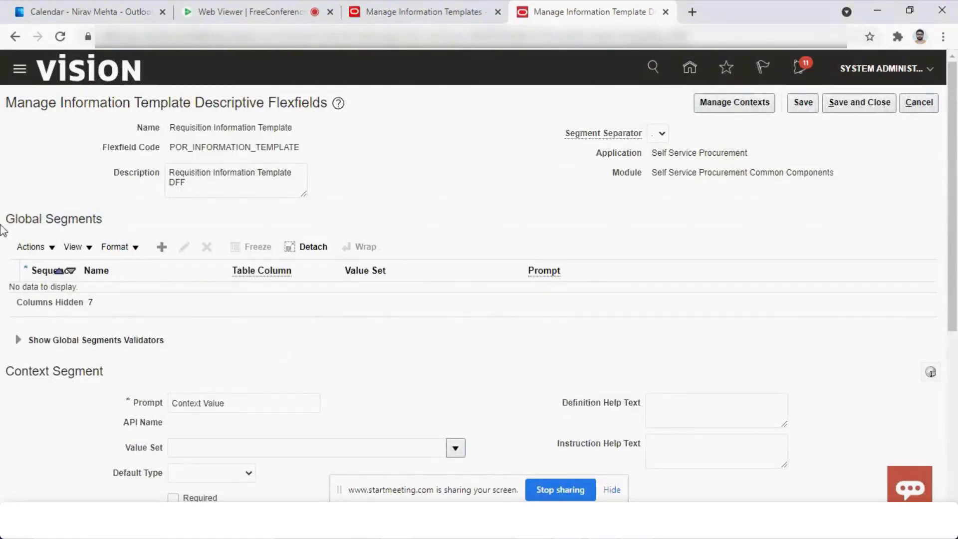
{"action": "left_click_drag", "start_coordinate": [10, 219], "coordinate": [119, 235]}
{"action": "left_click", "coordinate": [120, 235]}
{"action": "left_click_drag", "start_coordinate": [952, 240], "coordinate": [956, 368]}
{"action": "left_click", "coordinate": [211, 315]}
{"action": "left_click", "coordinate": [178, 167]}
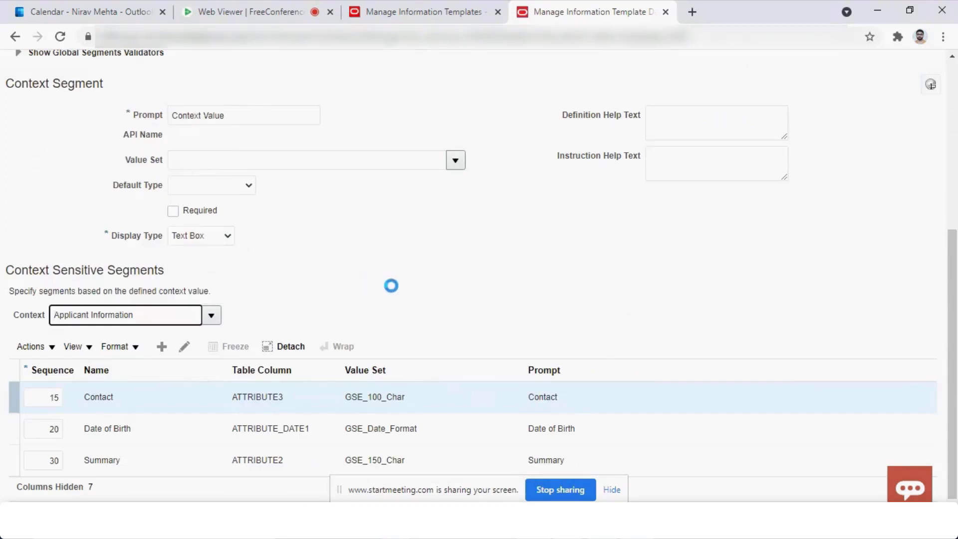
{"action": "left_click_drag", "start_coordinate": [953, 279], "coordinate": [953, 329]}
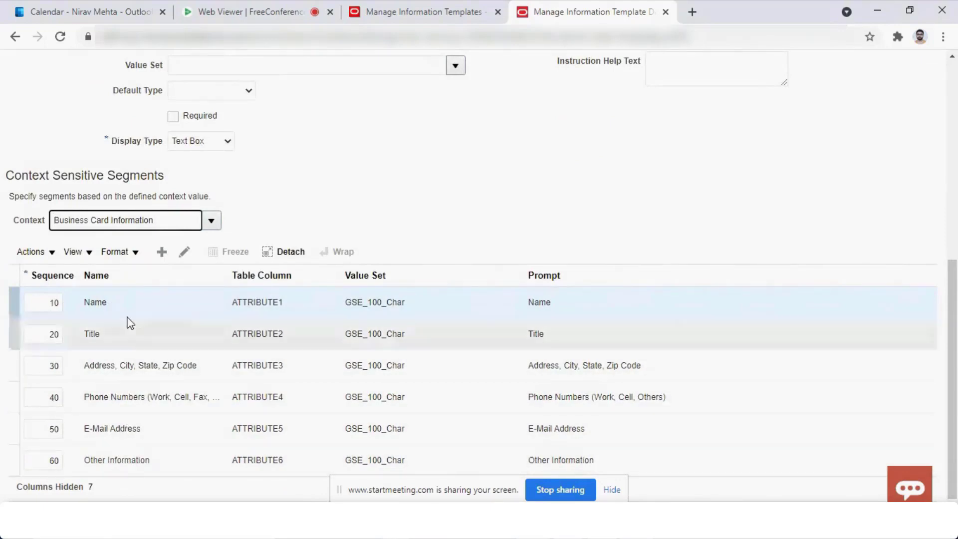
{"action": "left_click_drag", "start_coordinate": [956, 390], "coordinate": [956, 177]}
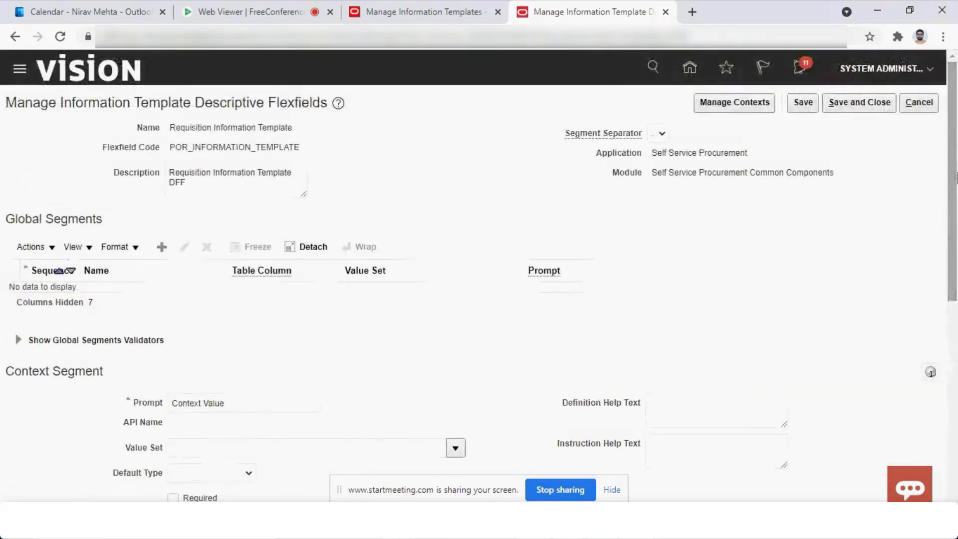
Open the Business Card Information context from the flexfield's contexts and start a new segment named Linkdin.
{"action": "left_click", "coordinate": [733, 102]}
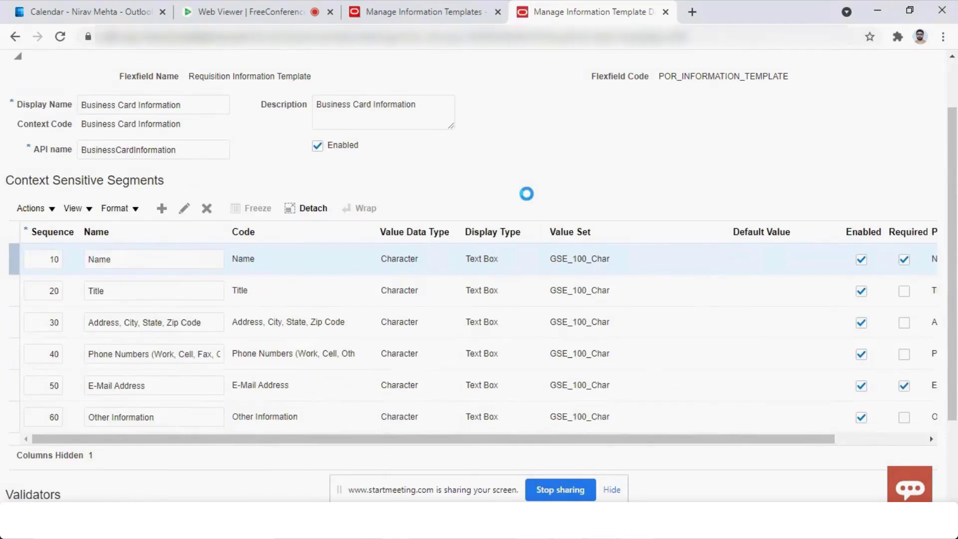
{"action": "type", "text": "d"}
{"action": "type", "text": "i"}
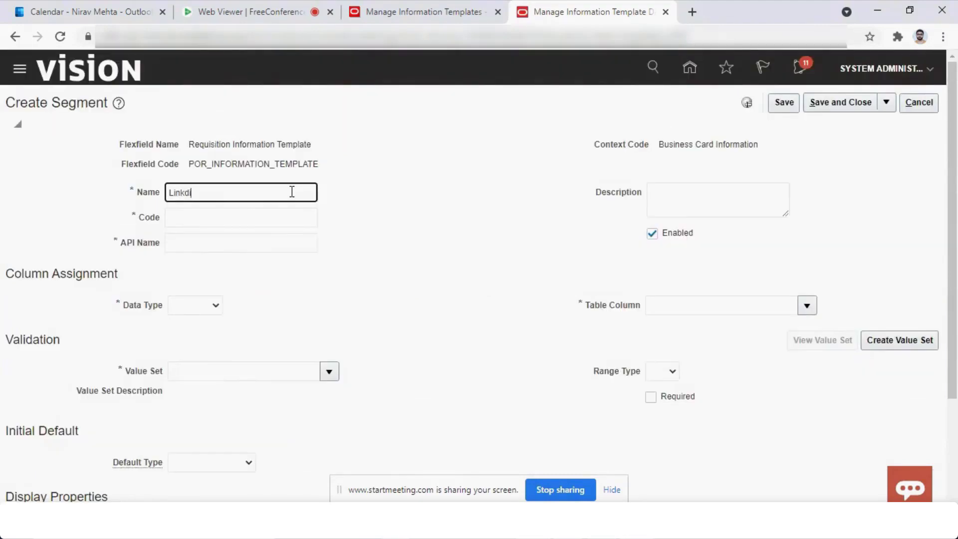
{"action": "type", "text": "n"}
{"action": "key", "text": "Tab"}
{"action": "key", "text": "Tab"}
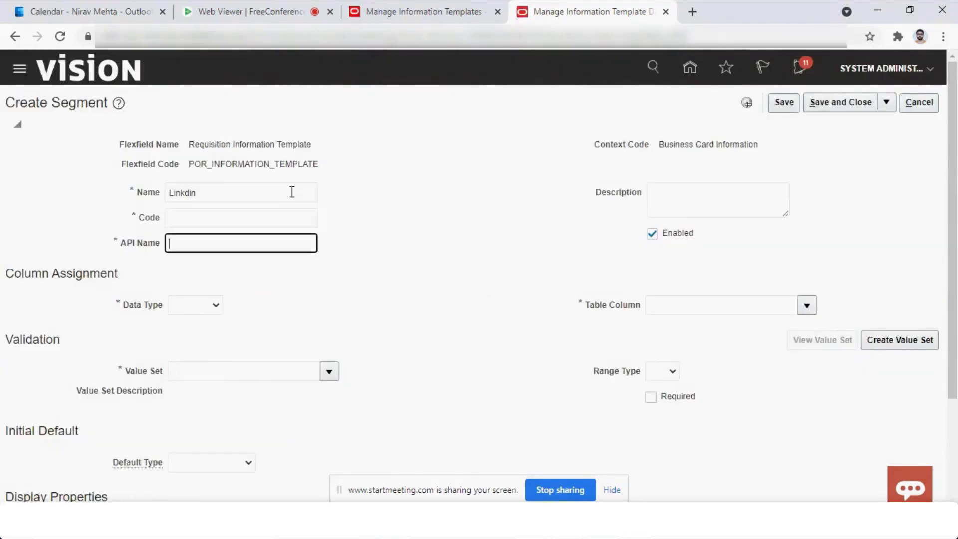
Enter "Linkdin ID" as the new segment's description, leaving the segment enabled.
{"action": "key", "text": "Tab"}
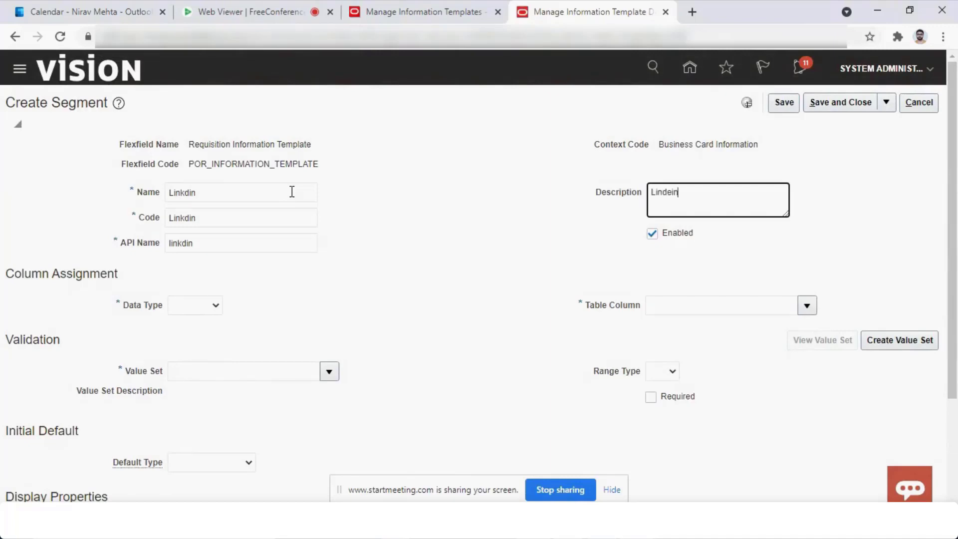
{"action": "key", "text": "Tab"}
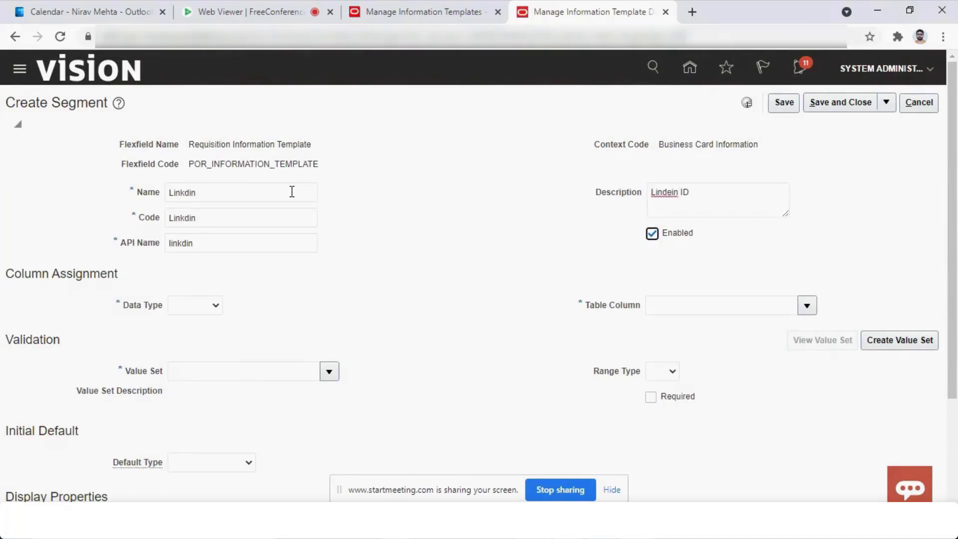
{"action": "key", "text": "shift+Tab"}
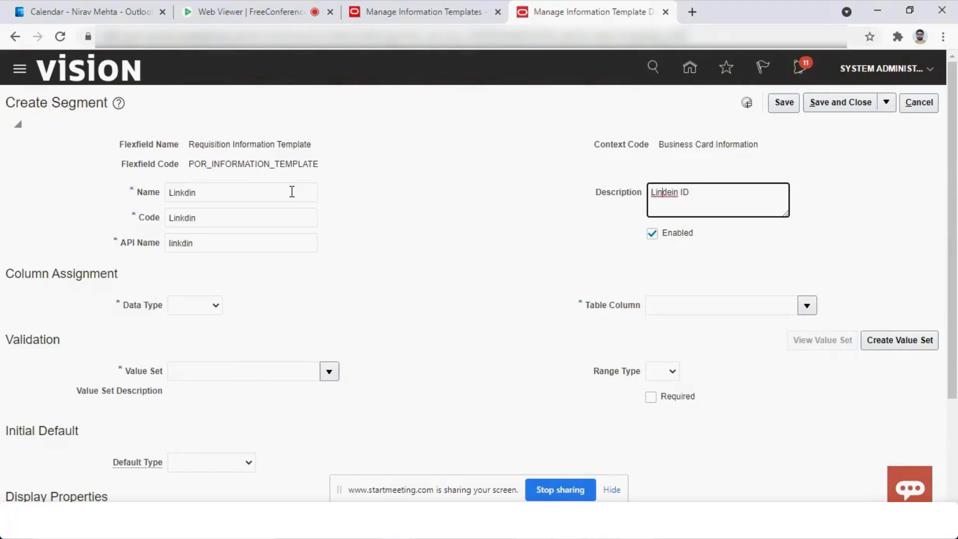
{"action": "type", "text": "k"}
{"action": "key", "text": "BackSpace"}
{"action": "left_click", "coordinate": [339, 319]}
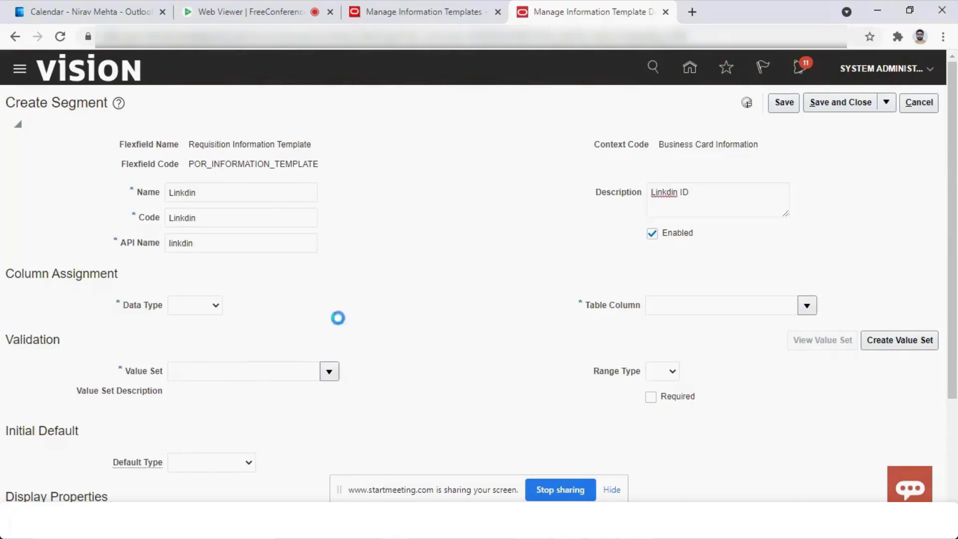
Set the Linkdin segment's data type to Character and assign it to the table column ATTRIBUTE7.
{"action": "left_click", "coordinate": [214, 305]}
{"action": "left_click", "coordinate": [213, 306]}
{"action": "right_click", "coordinate": [215, 309]}
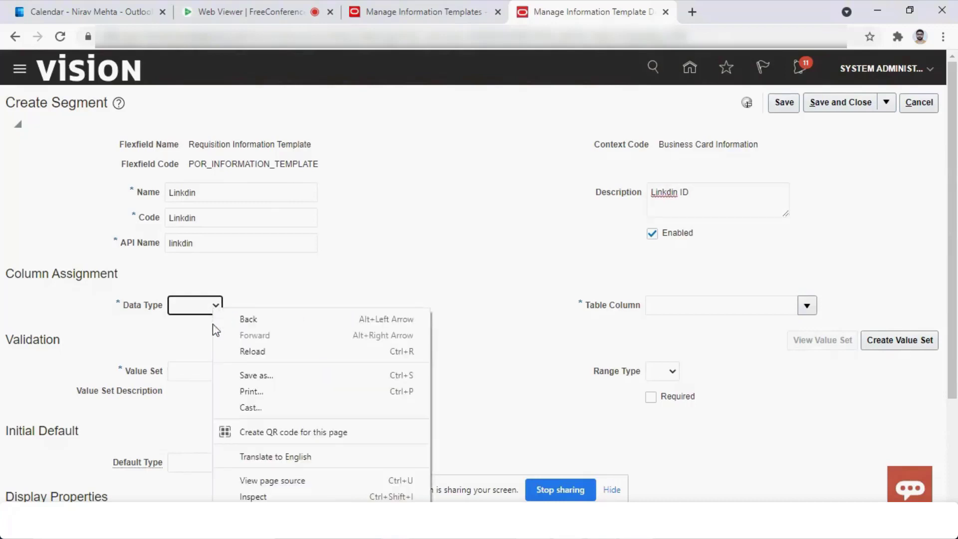
{"action": "left_click", "coordinate": [193, 306]}
{"action": "left_click", "coordinate": [204, 334]}
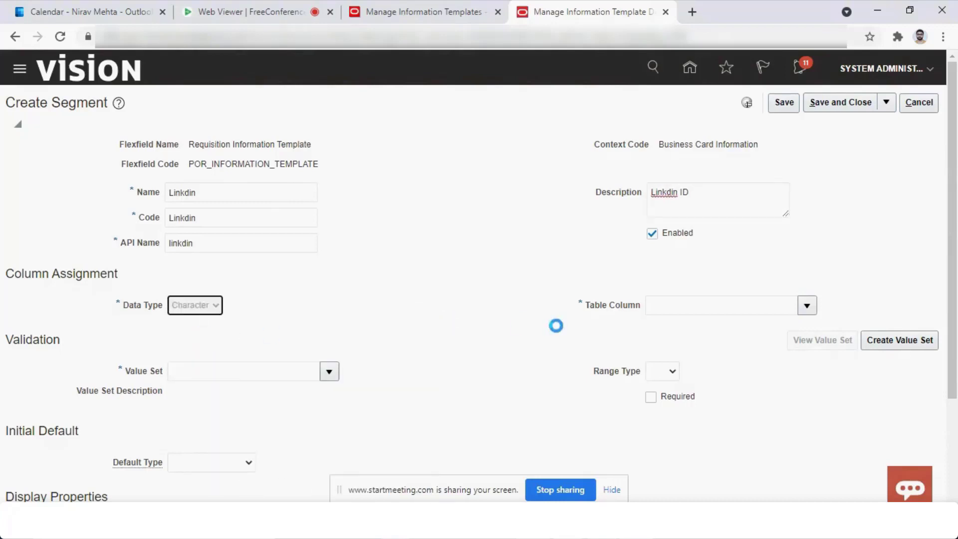
{"action": "left_click", "coordinate": [807, 305]}
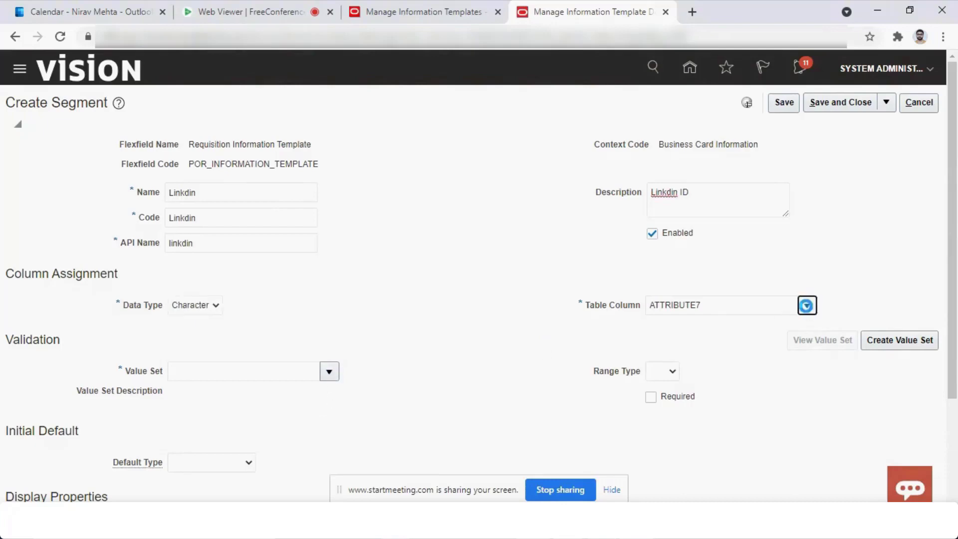
{"action": "left_click", "coordinate": [511, 329]}
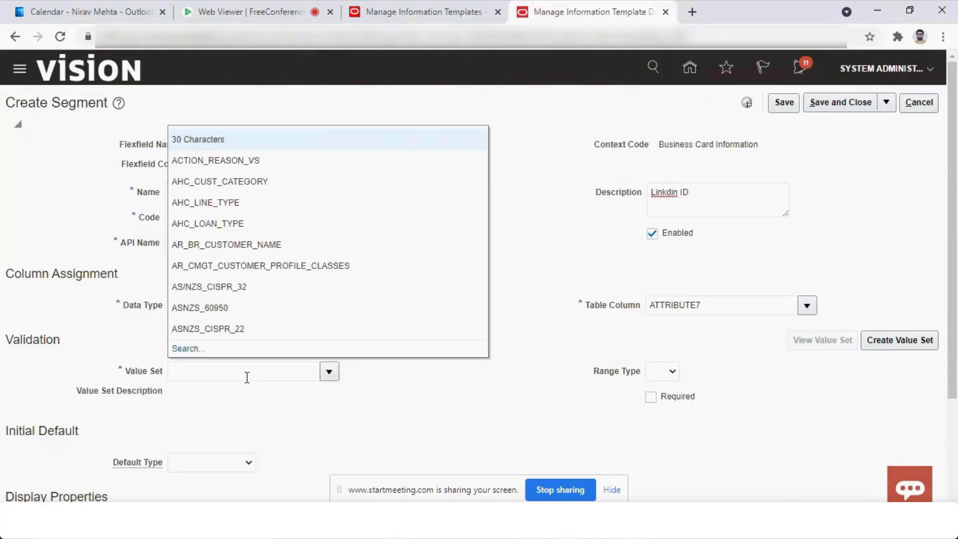
Search the value sets for "GL_" and assign GL_150_CHARACTERS to the segment.
{"action": "left_click", "coordinate": [247, 378]}
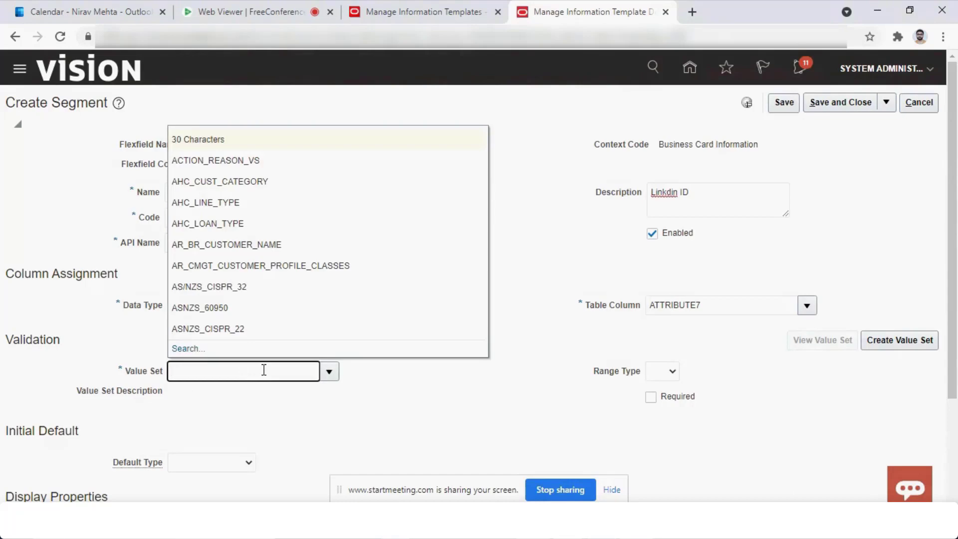
{"action": "key", "text": "Tab"}
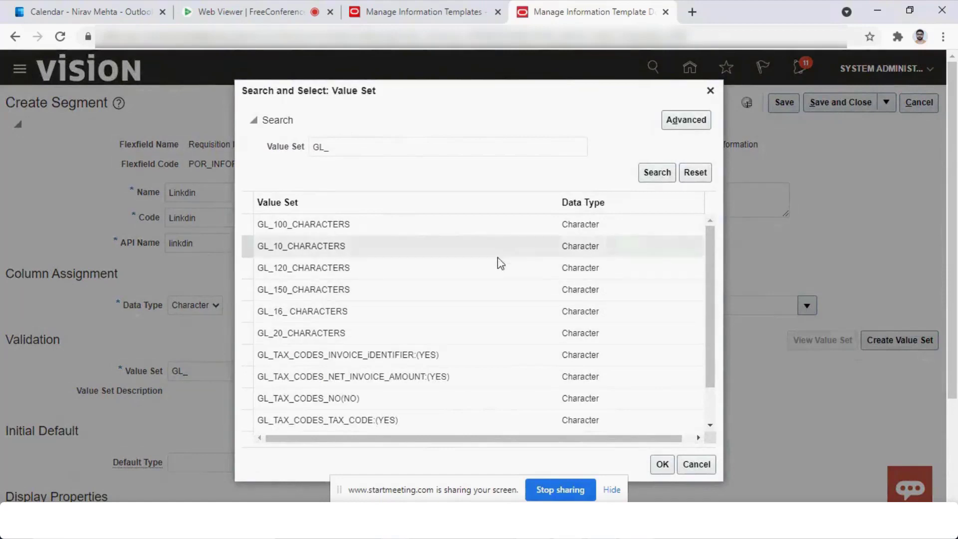
{"action": "left_click", "coordinate": [506, 293]}
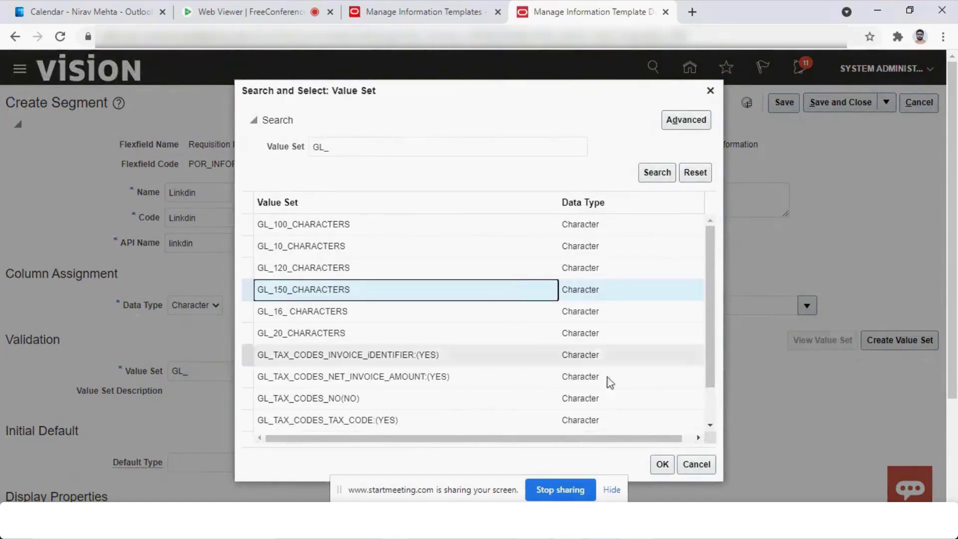
{"action": "left_click", "coordinate": [661, 465]}
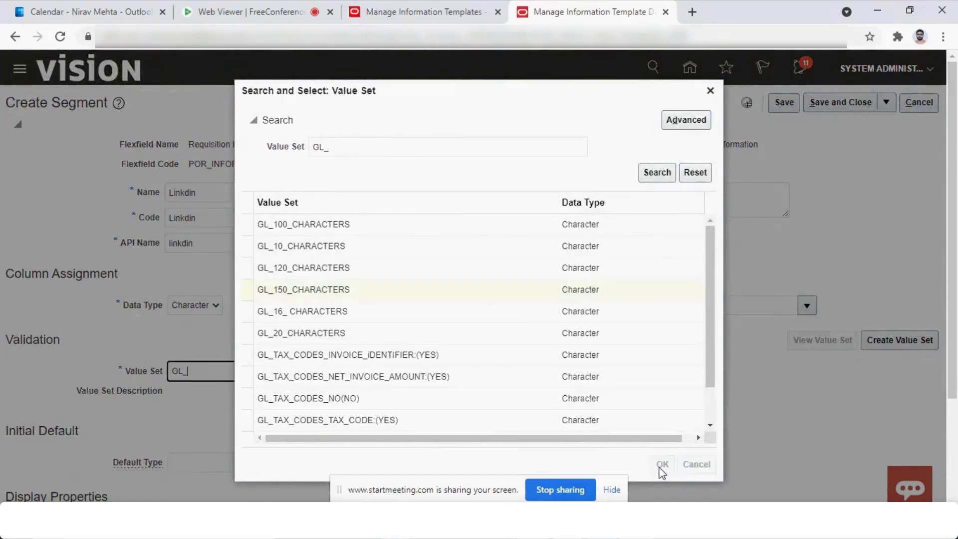
{"action": "left_click", "coordinate": [177, 382]}
{"action": "left_click_drag", "start_coordinate": [172, 385], "coordinate": [209, 396]}
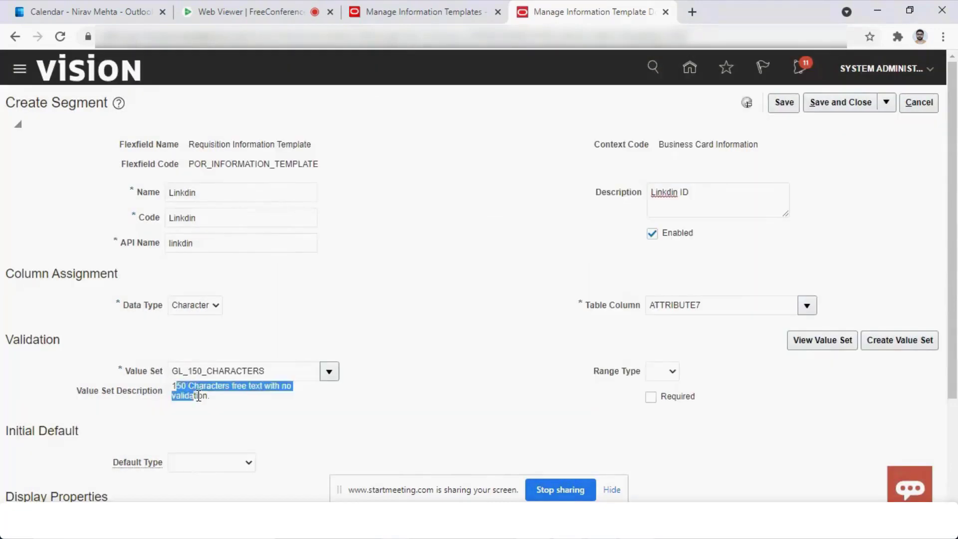
{"action": "left_click", "coordinate": [213, 405]}
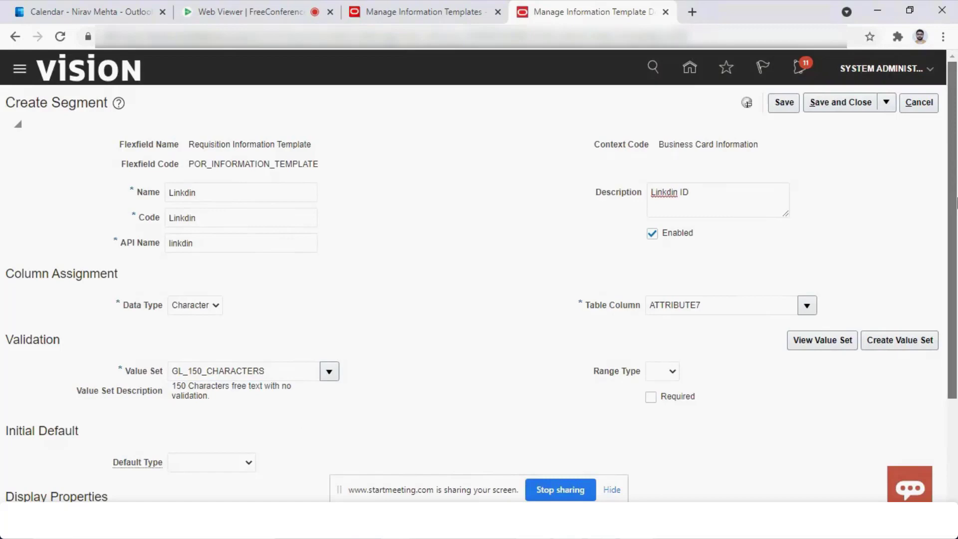
Set the segment's prompt to "Linkdin ID", with Text Box as the display type and a display size of 20.
{"action": "scroll", "coordinate": [957, 204], "scroll_direction": "down", "scroll_amount": 3}
{"action": "left_click", "coordinate": [225, 393]}
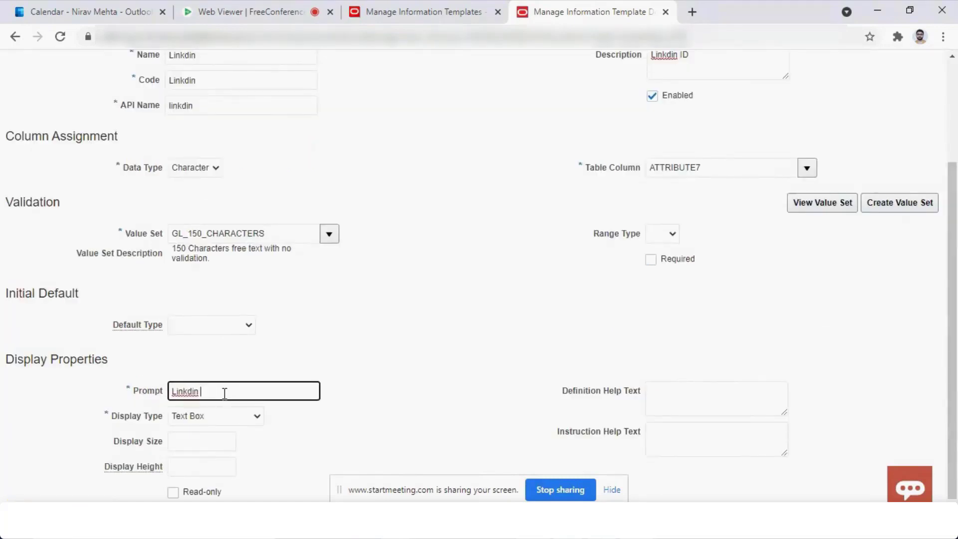
{"action": "key", "text": "Tab"}
{"action": "left_click", "coordinate": [240, 422]}
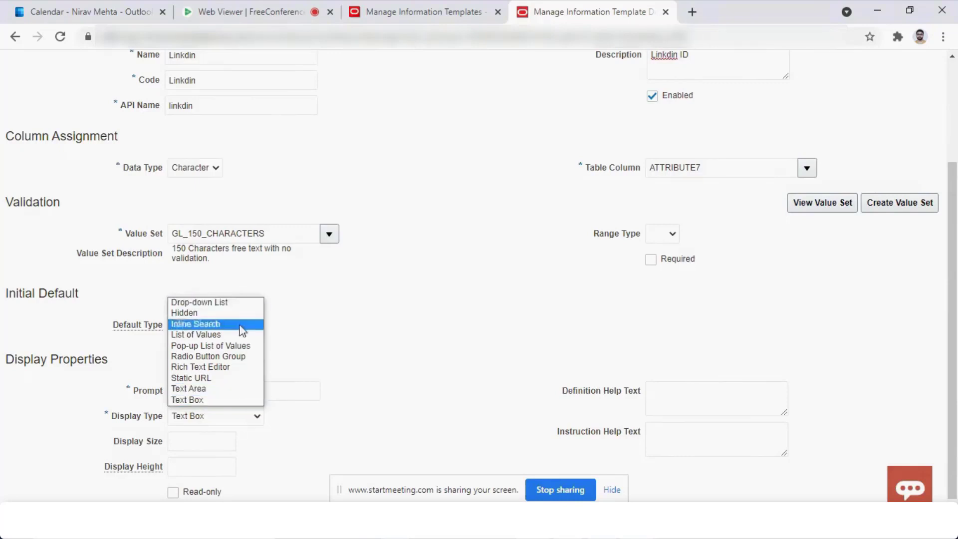
{"action": "left_click", "coordinate": [238, 400]}
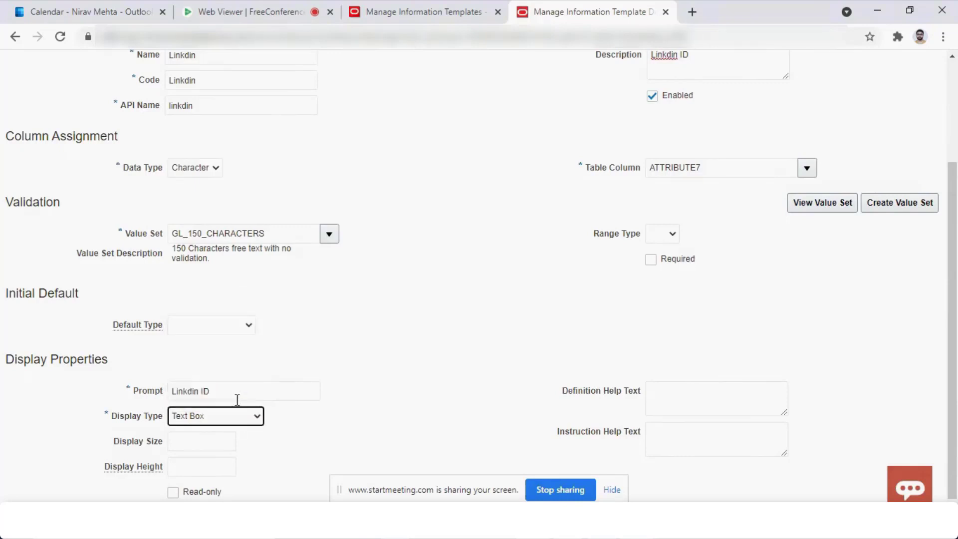
{"action": "left_click", "coordinate": [208, 445]}
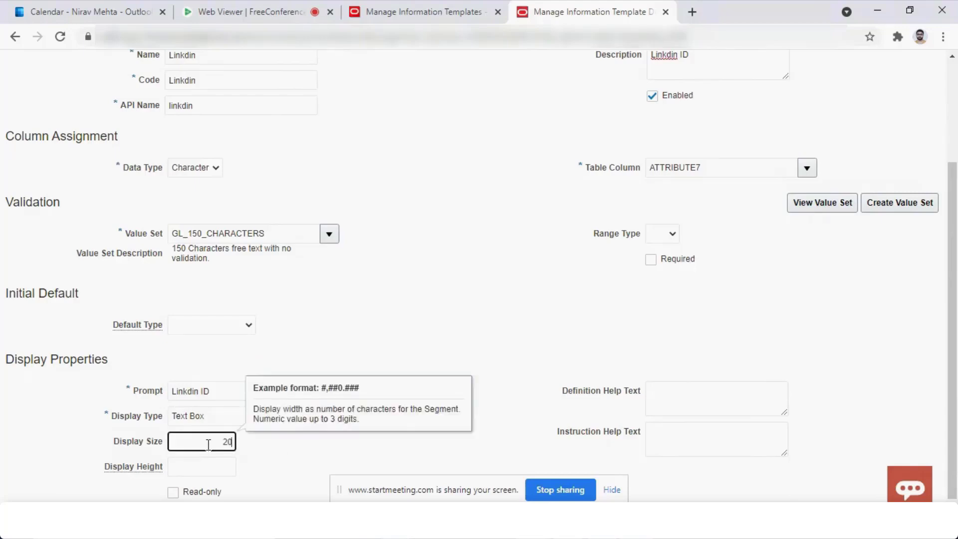
{"action": "type", "text": "20"}
{"action": "key", "text": "Tab"}
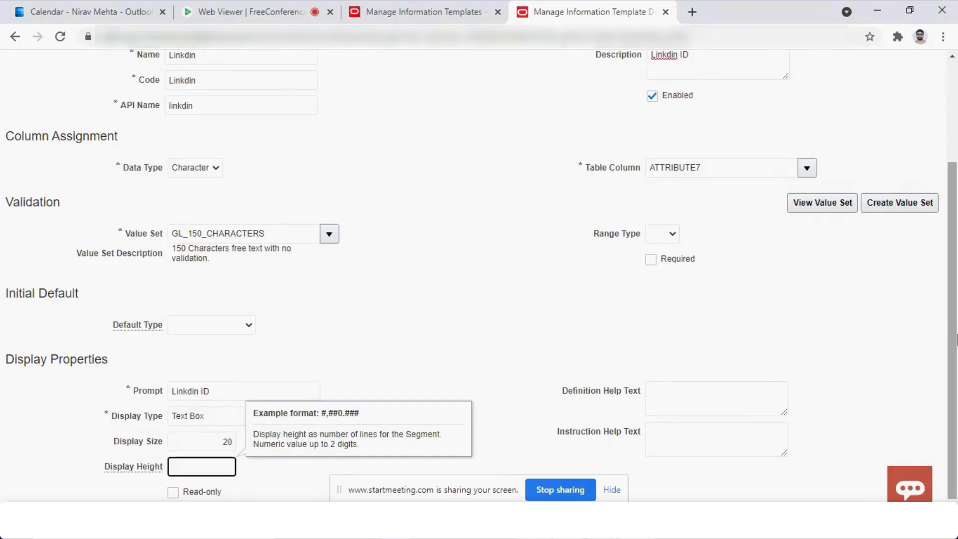
Save and close the segment, its context and the flexfield, and deploy the Requisition Information Template flexfield.
{"action": "scroll", "coordinate": [956, 357], "scroll_direction": "up", "scroll_amount": 3}
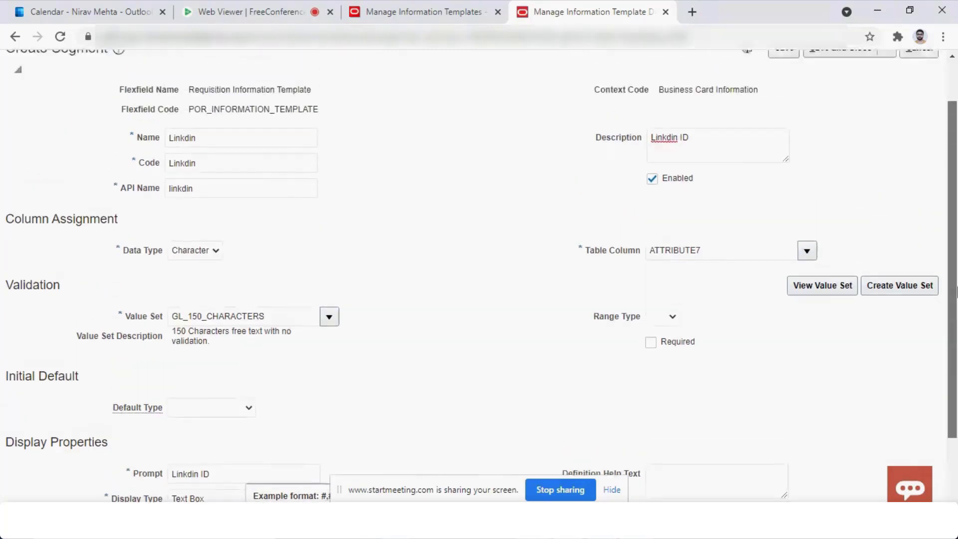
{"action": "left_click", "coordinate": [840, 102]}
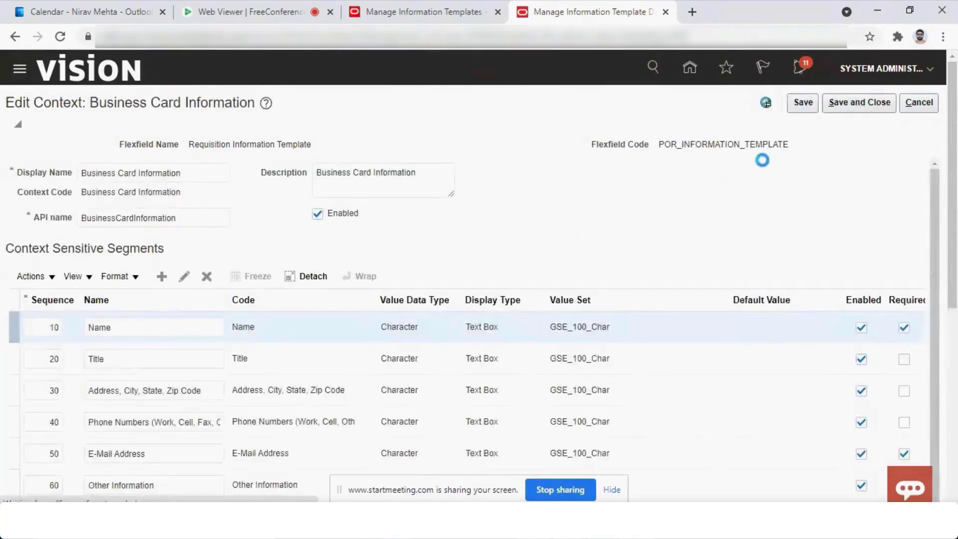
{"action": "left_click", "coordinate": [856, 103]}
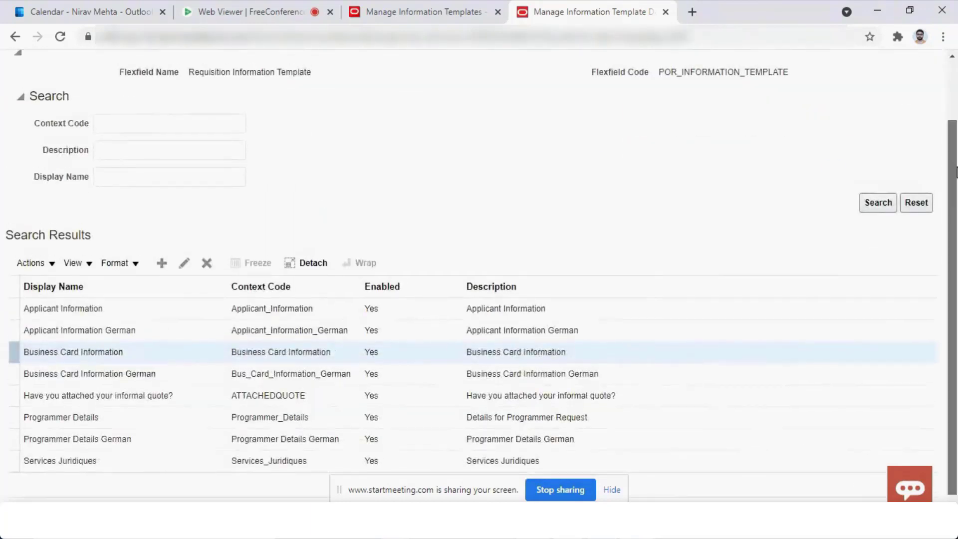
{"action": "left_click", "coordinate": [854, 102]}
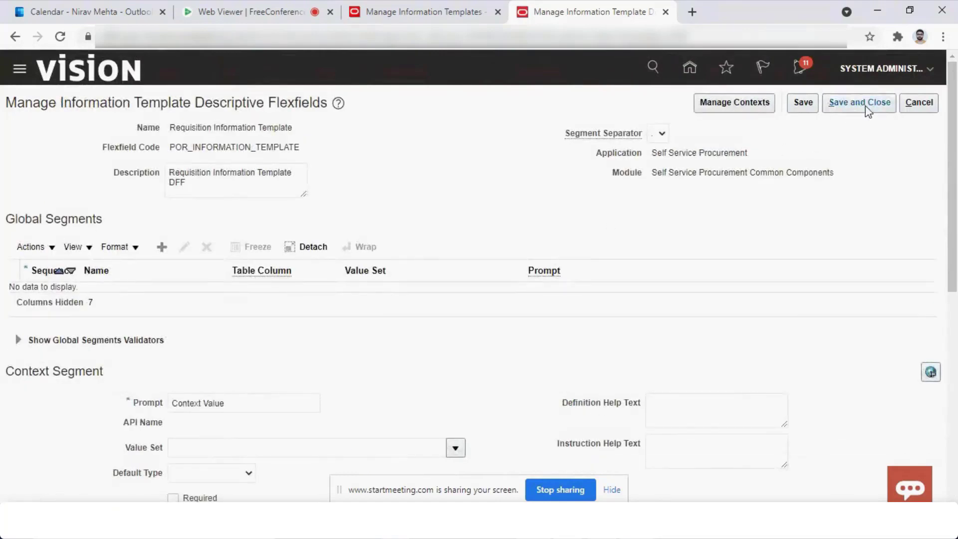
{"action": "left_click", "coordinate": [868, 106]}
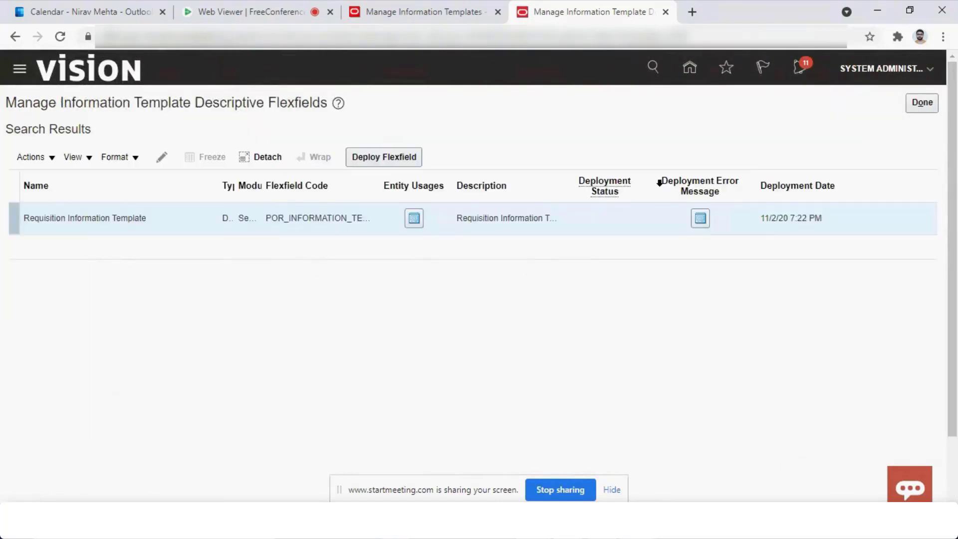
{"action": "left_click", "coordinate": [396, 163]}
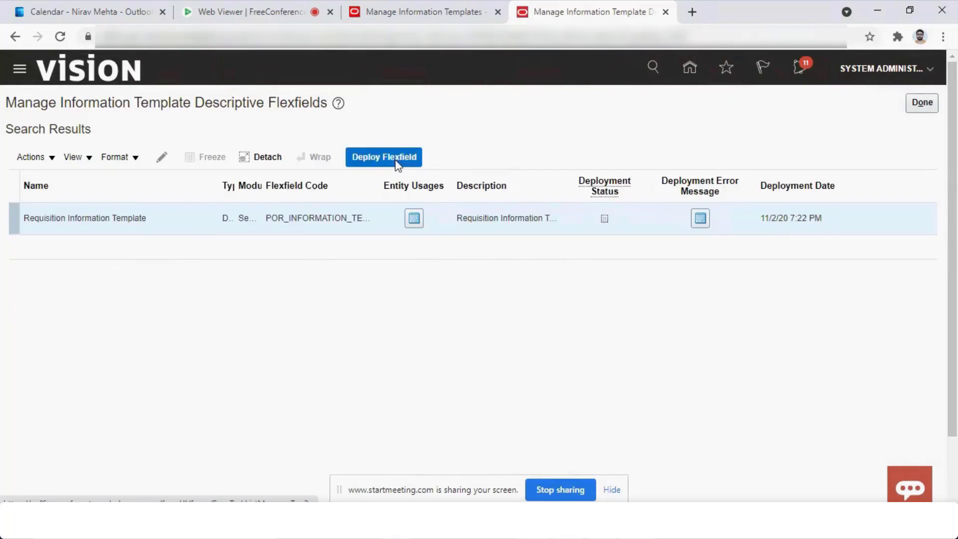
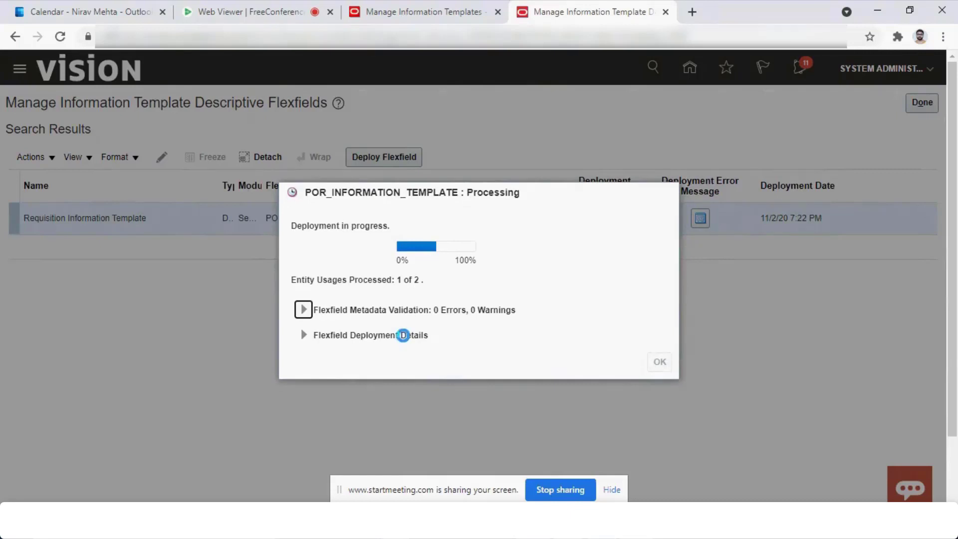
{"action": "key", "text": "Return"}
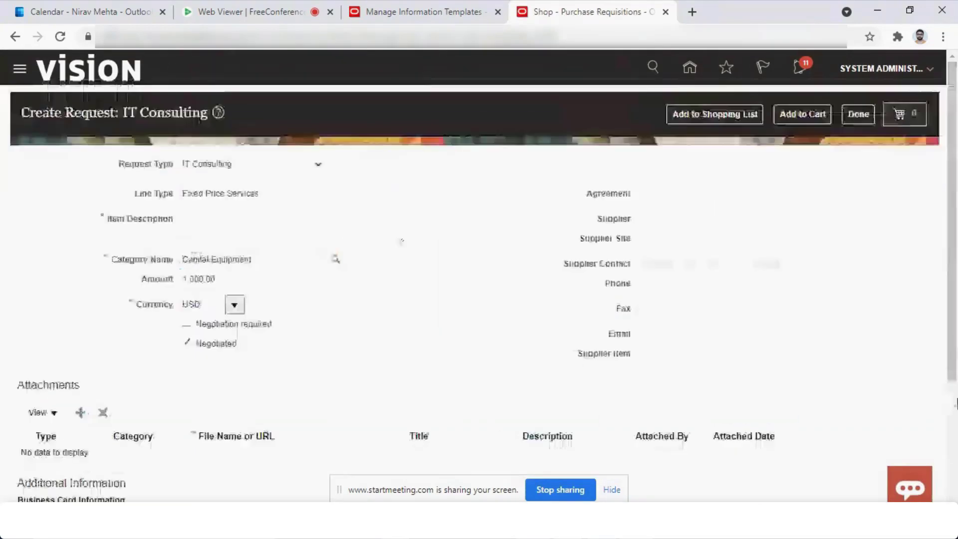
Close the open IT Consulting request and reopen the IT Consulting request form from the Requisitions page.
{"action": "left_click", "coordinate": [866, 118]}
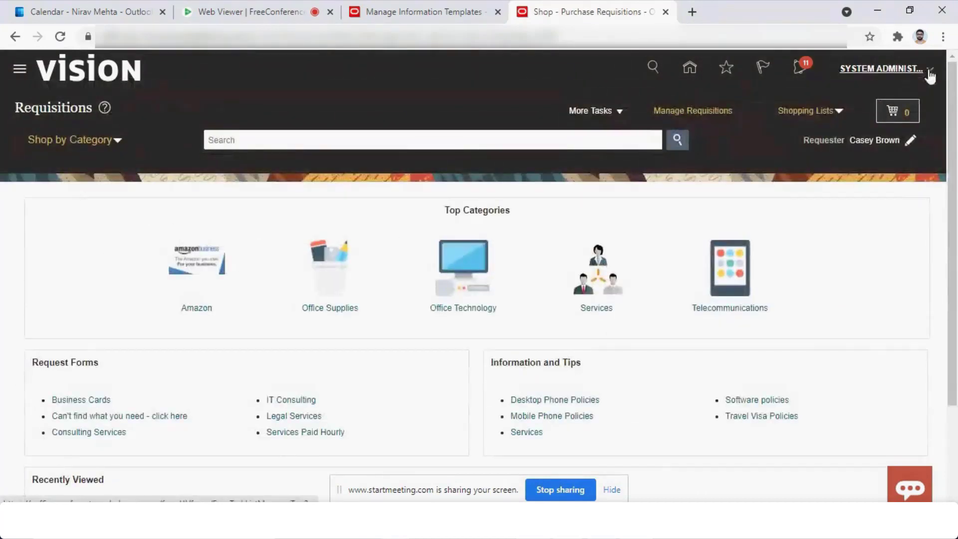
{"action": "left_click", "coordinate": [929, 72]}
{"action": "left_click", "coordinate": [901, 96]}
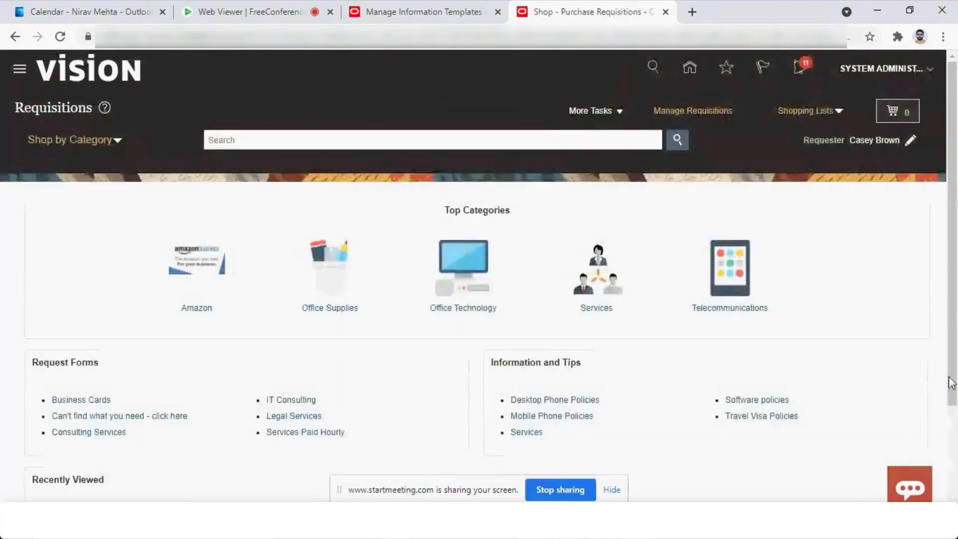
{"action": "scroll", "coordinate": [261, 368], "scroll_direction": "down", "scroll_amount": 3}
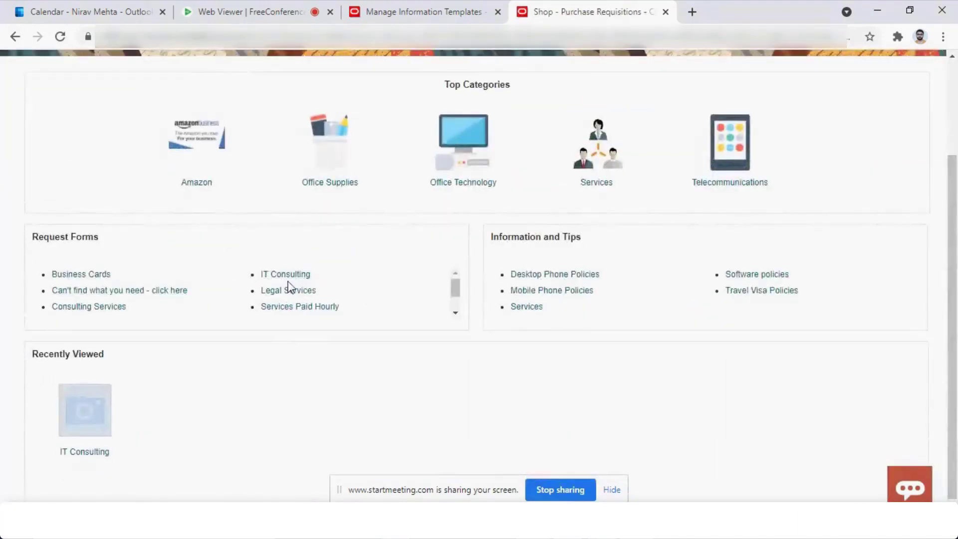
{"action": "left_click", "coordinate": [293, 274]}
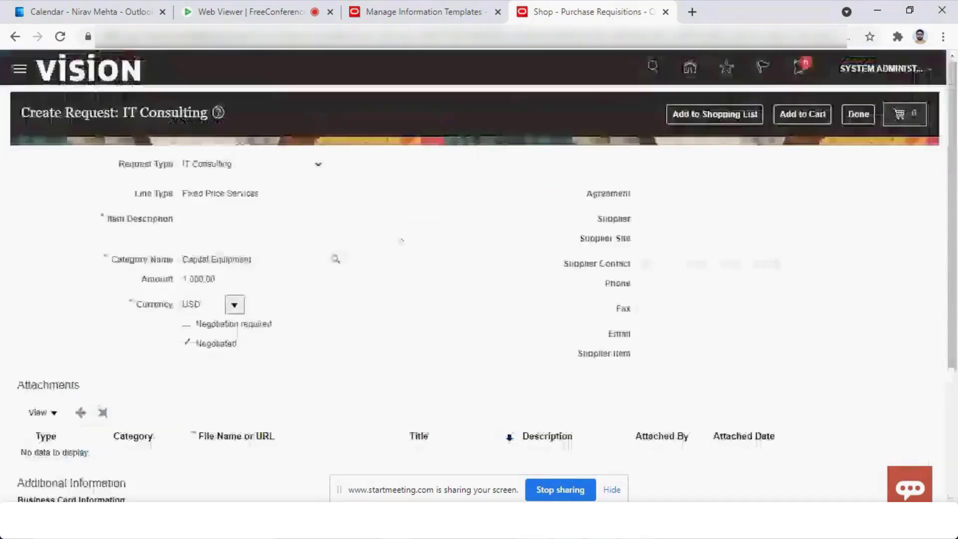
Check the Business Card Information section of the IT Consulting request for the Linkdin ID field.
{"action": "scroll", "coordinate": [956, 423], "scroll_direction": "down", "scroll_amount": 2}
{"action": "scroll", "coordinate": [955, 423], "scroll_direction": "down", "scroll_amount": 2}
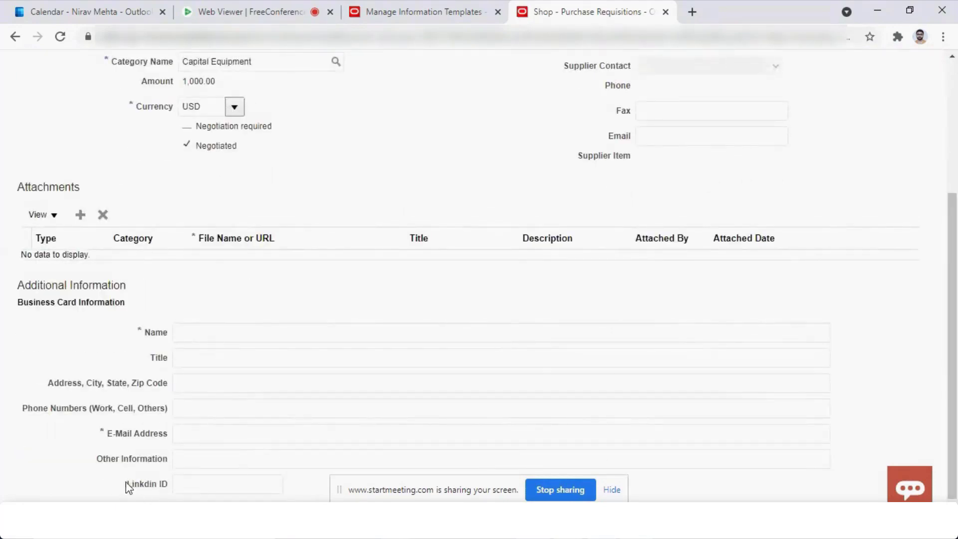
{"action": "left_click_drag", "start_coordinate": [129, 482], "coordinate": [207, 490]}
{"action": "left_click", "coordinate": [208, 490]}
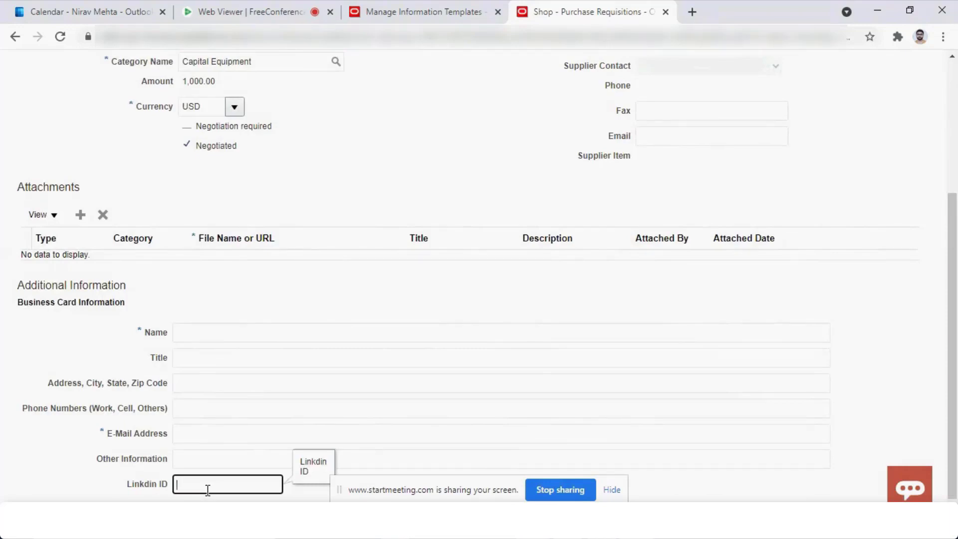
{"action": "scroll", "coordinate": [207, 490], "scroll_direction": "up", "scroll_amount": 4}
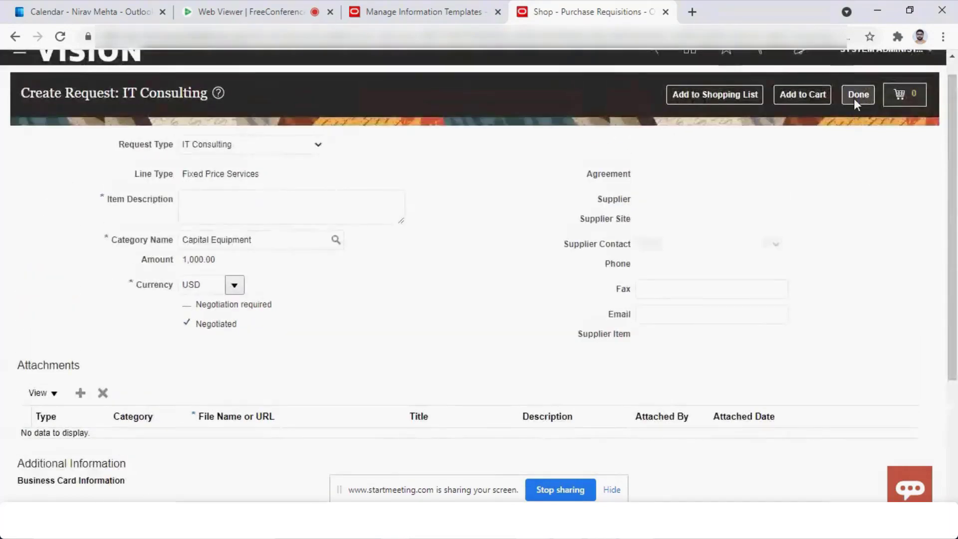
Close the IT Consulting request and open the Procurement setup in Setup and Maintenance.
{"action": "left_click", "coordinate": [855, 97]}
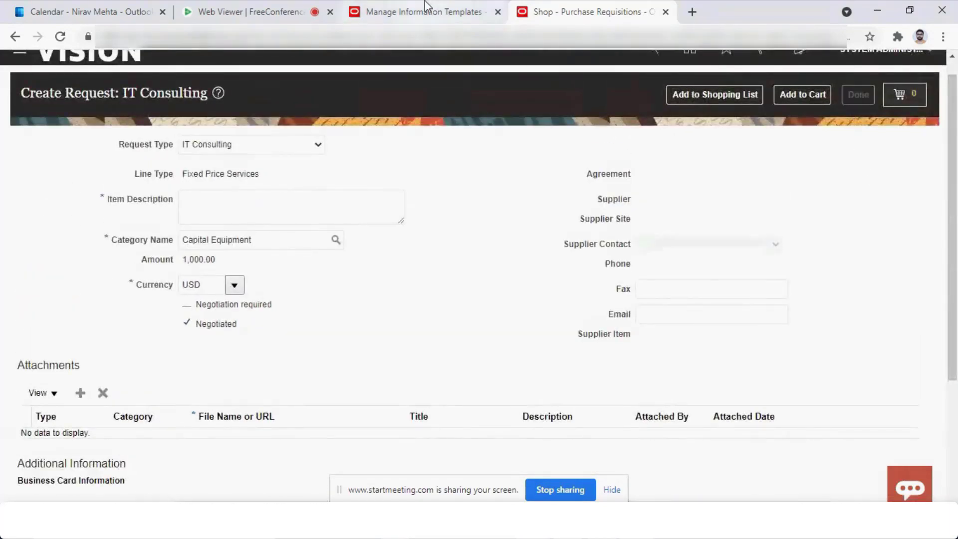
{"action": "left_click", "coordinate": [426, 7]}
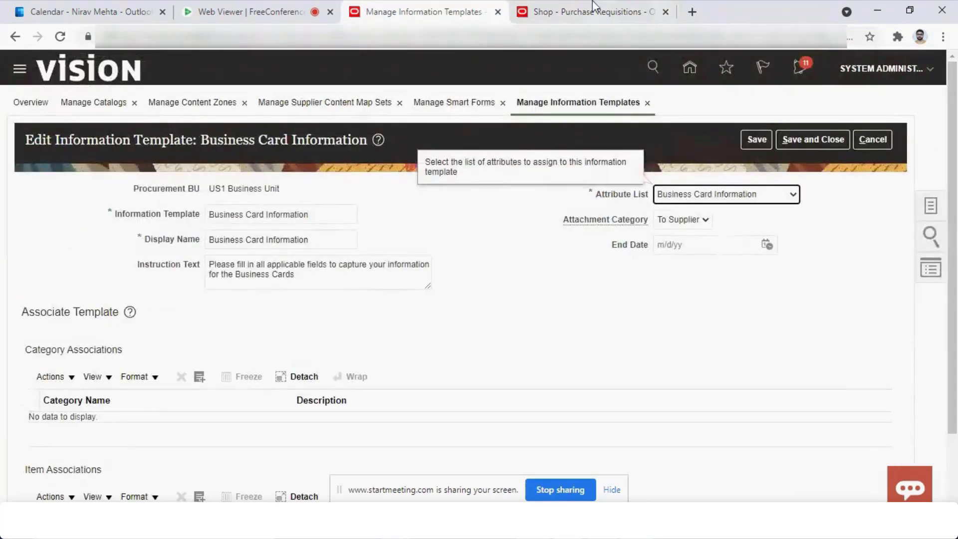
{"action": "left_click", "coordinate": [593, 7]}
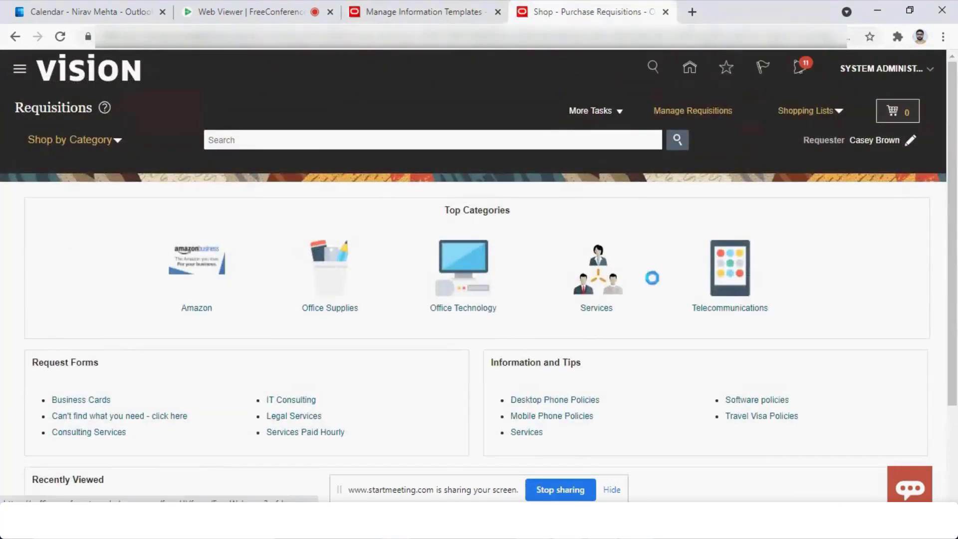
{"action": "left_click", "coordinate": [681, 277]}
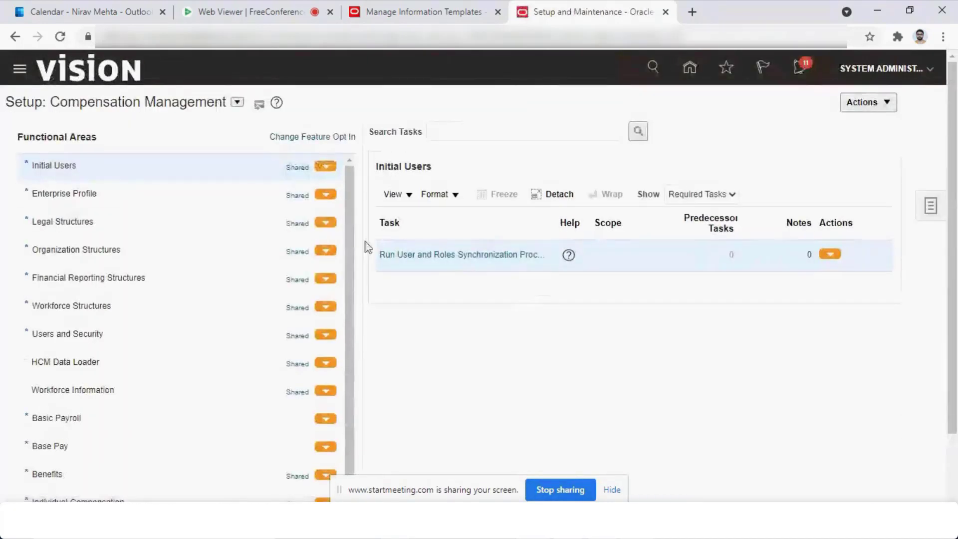
{"action": "left_click", "coordinate": [237, 103]}
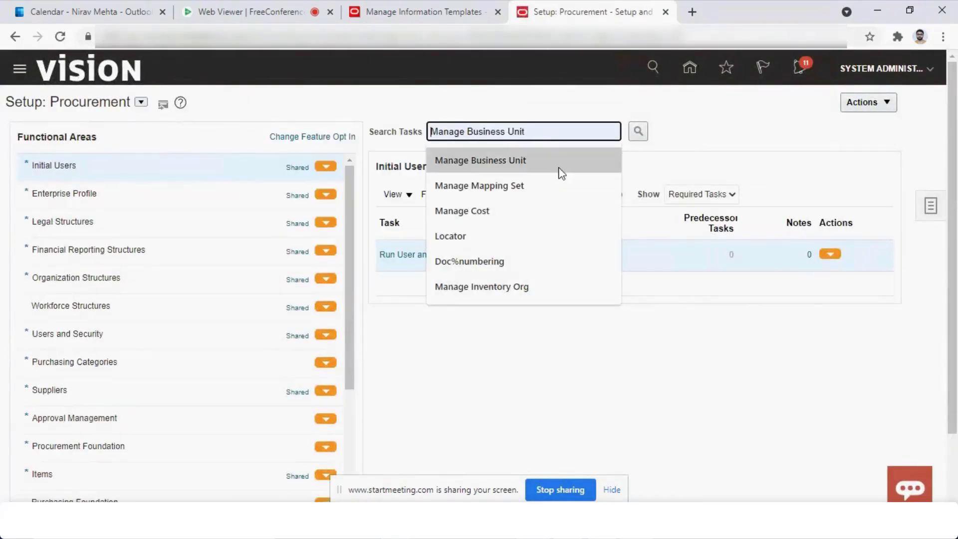
Search the Procurement setup tasks for Information and open the Manage Information Template Descriptive Flexfields task.
{"action": "type", "text": "In"}
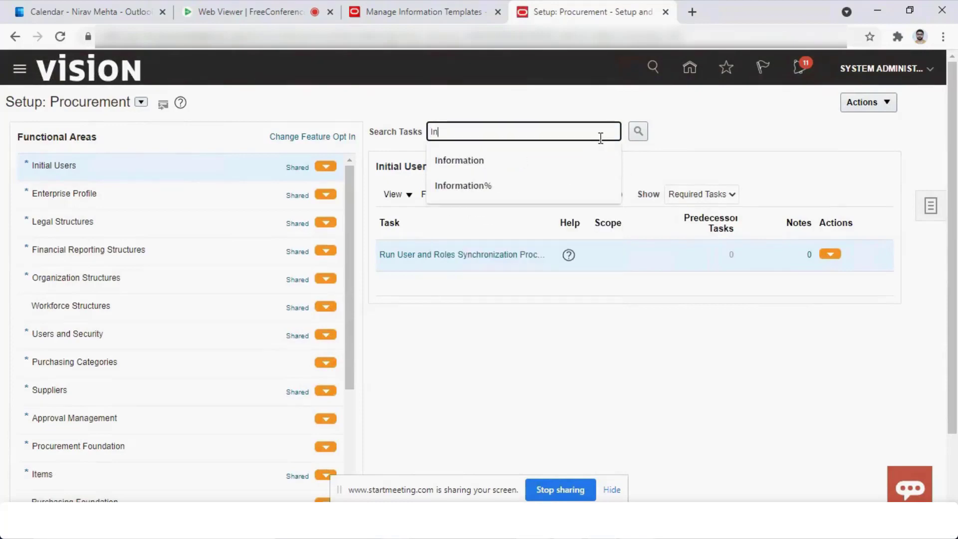
{"action": "type", "text": "formation"}
{"action": "key", "text": "Return"}
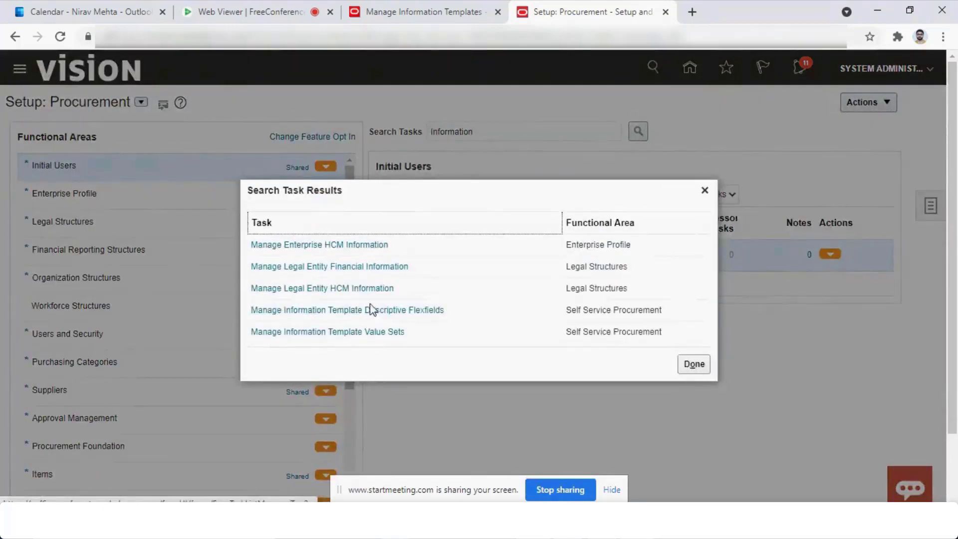
{"action": "left_click", "coordinate": [358, 310]}
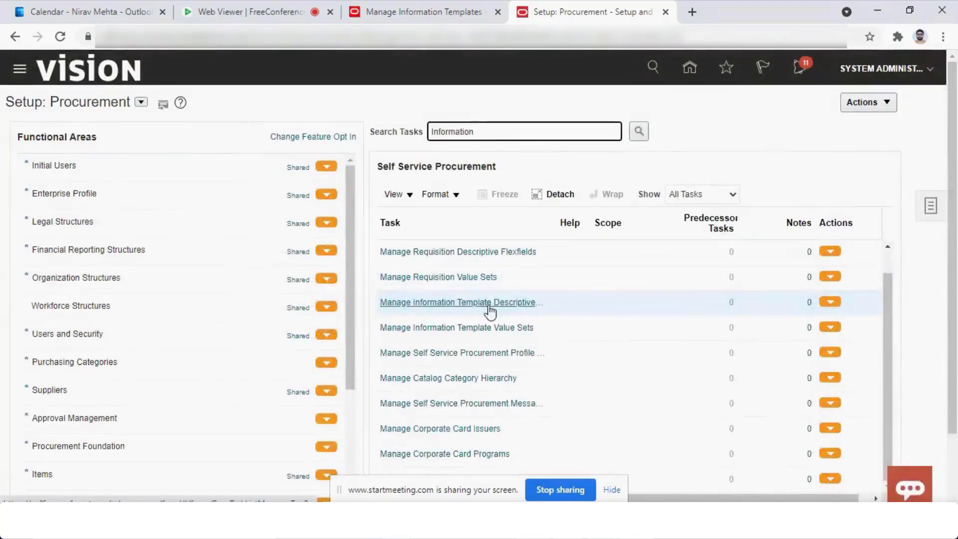
{"action": "left_click", "coordinate": [488, 304]}
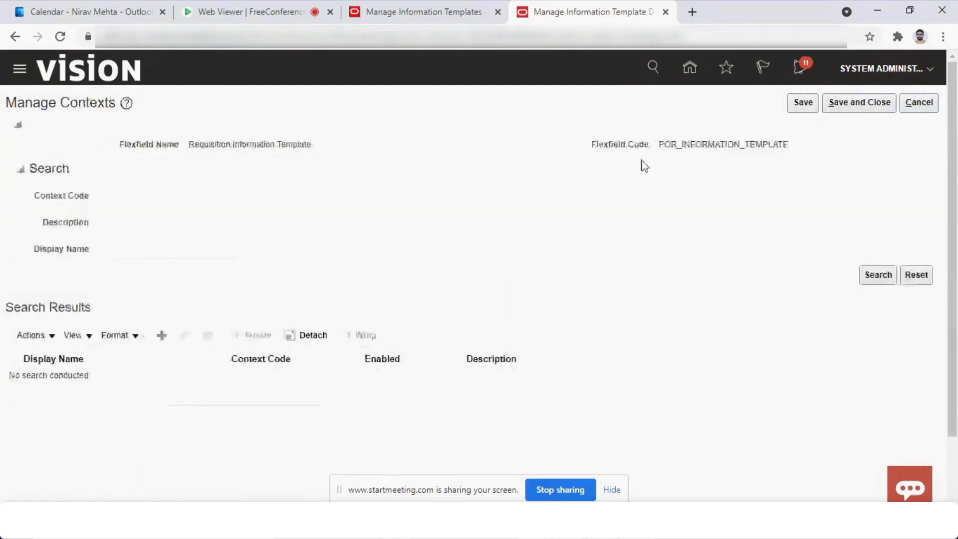
Find the Business Card Information context of the Requisition Information Template flexfield and open its Linkdin segment for editing.
{"action": "left_click", "coordinate": [863, 277]}
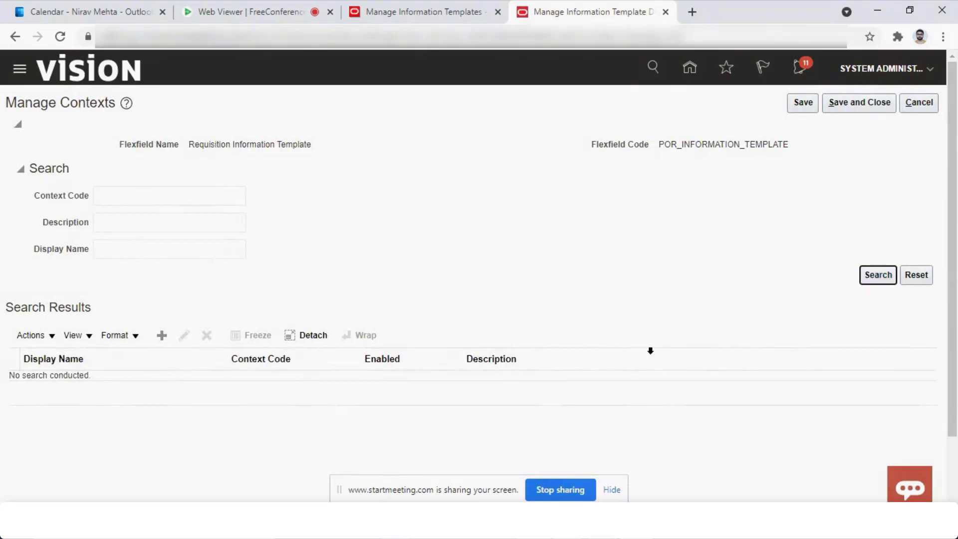
{"action": "left_click", "coordinate": [296, 426]}
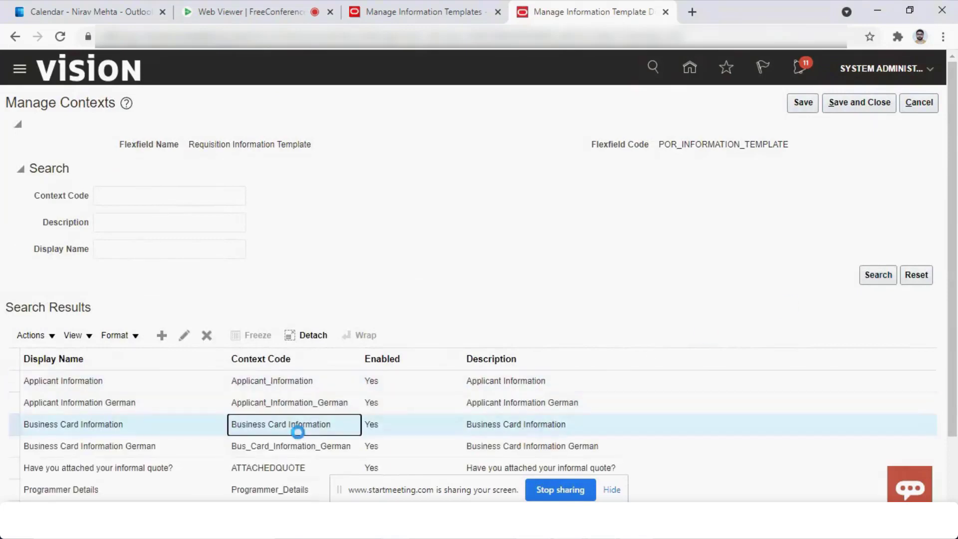
{"action": "left_click", "coordinate": [184, 337]}
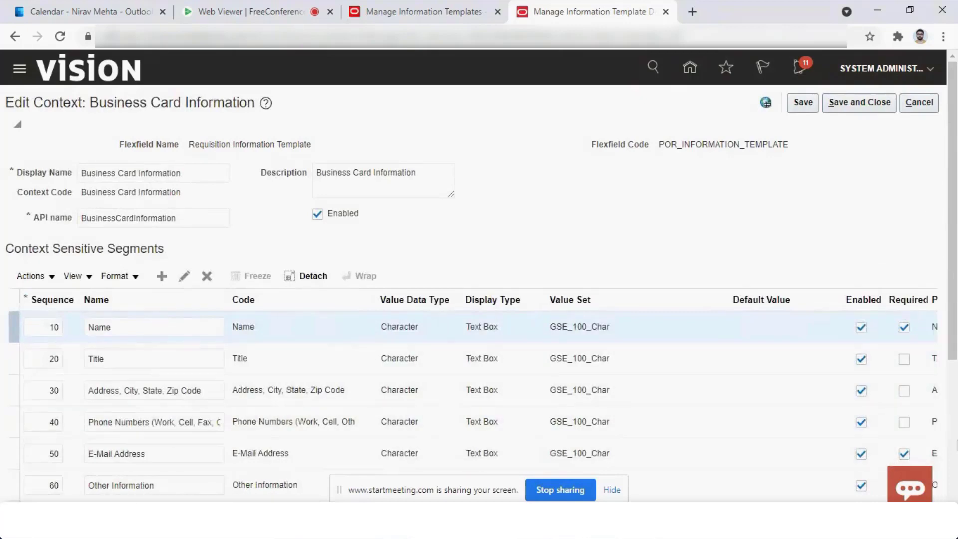
{"action": "scroll", "coordinate": [956, 444], "scroll_direction": "down", "scroll_amount": 1}
{"action": "scroll", "coordinate": [956, 444], "scroll_direction": "down", "scroll_amount": 3}
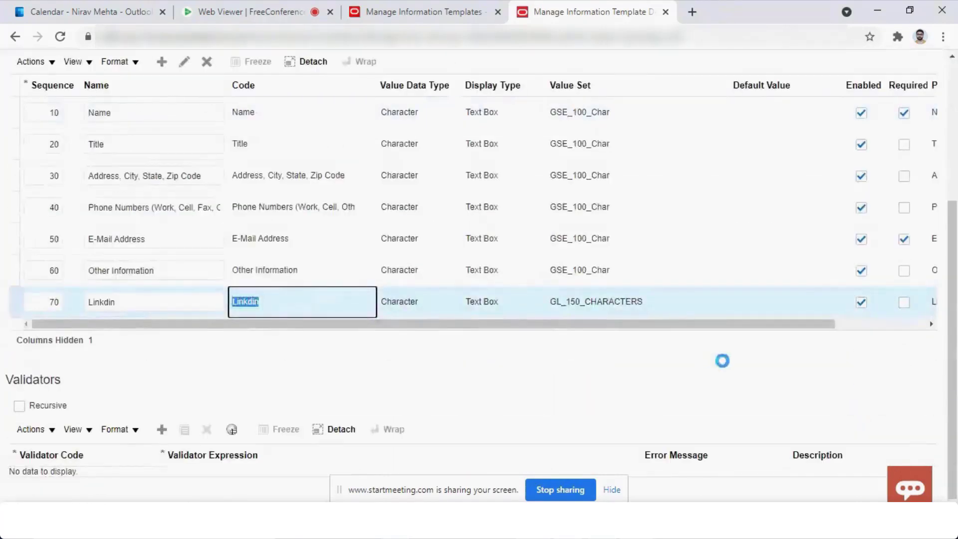
{"action": "scroll", "coordinate": [957, 433], "scroll_direction": "up", "scroll_amount": 2}
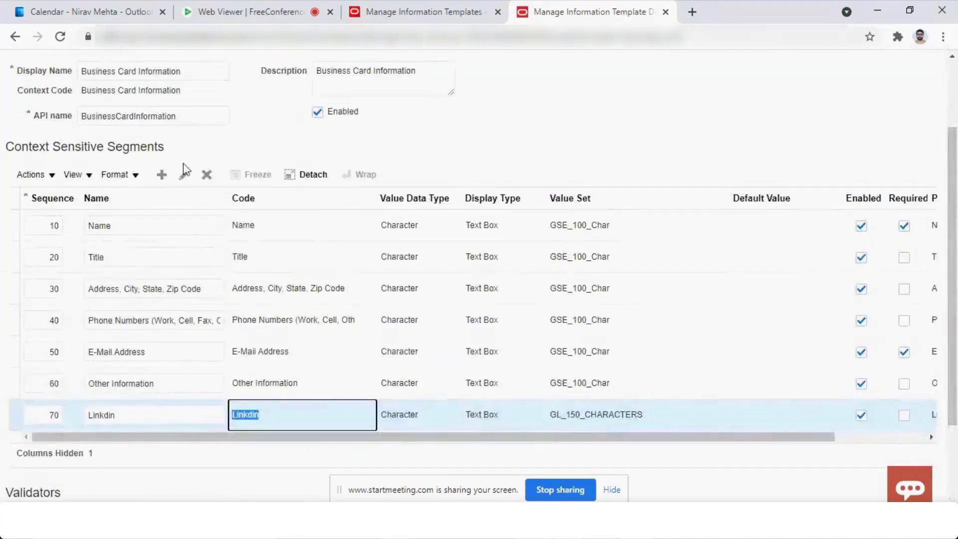
{"action": "left_click", "coordinate": [183, 61]}
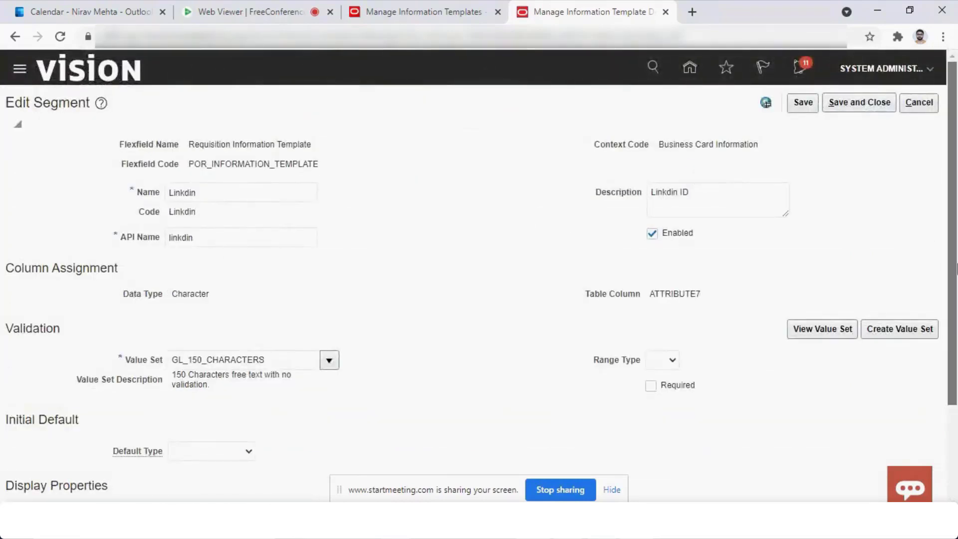
Examine the Linkdin segment's validation and display properties and the choices offered for its initial default type.
{"action": "scroll", "coordinate": [956, 269], "scroll_direction": "down", "scroll_amount": 3}
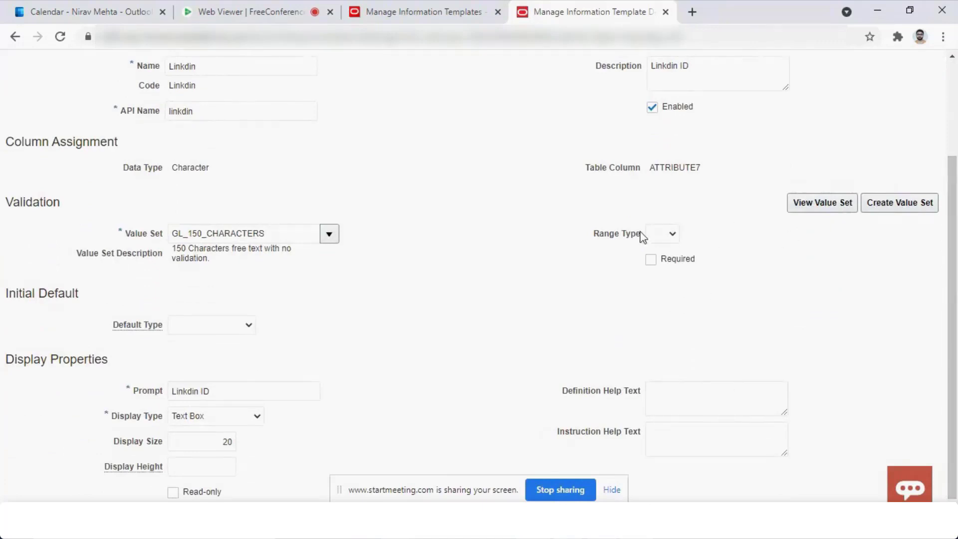
{"action": "left_click", "coordinate": [235, 325]}
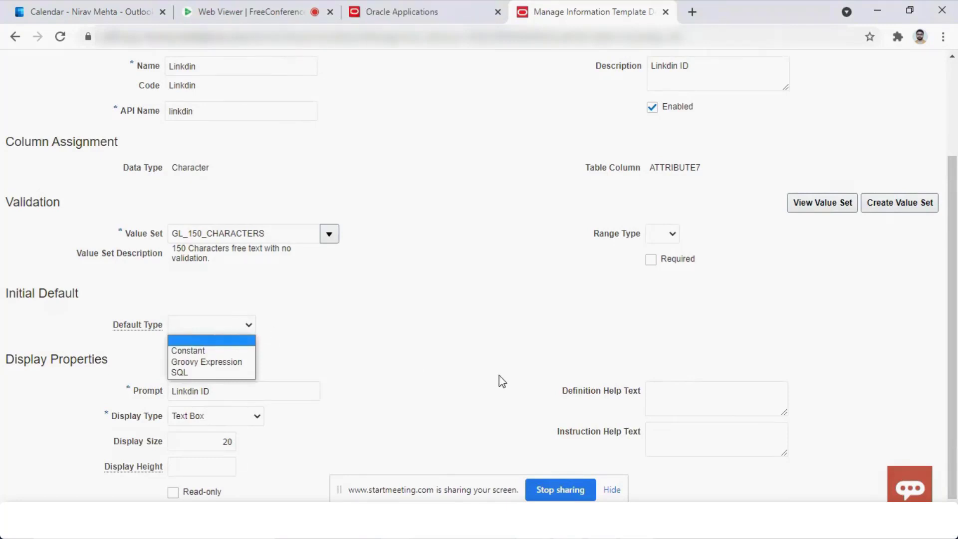
{"action": "left_click", "coordinate": [431, 352]}
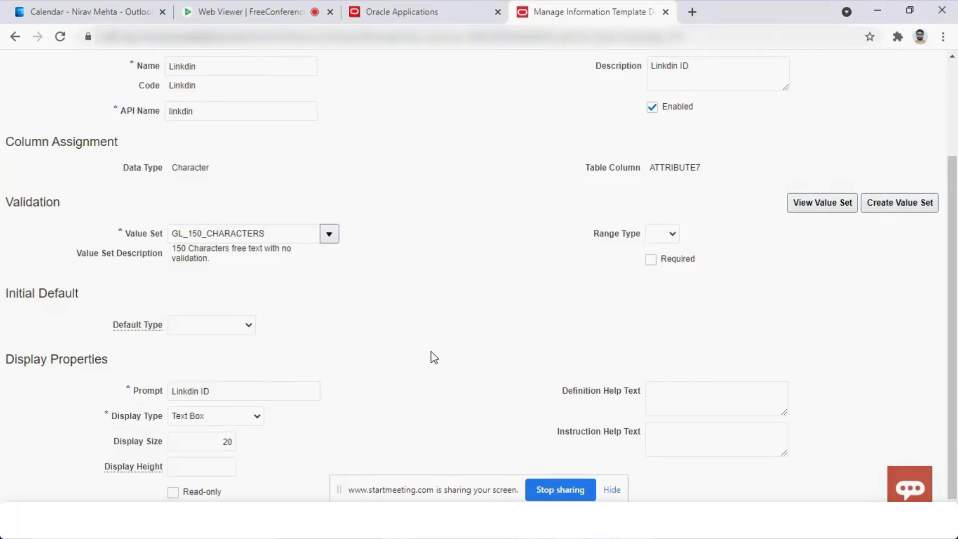
Open the form for creating a new value set, review its validation type choices, and cancel the form.
{"action": "left_click", "coordinate": [911, 204]}
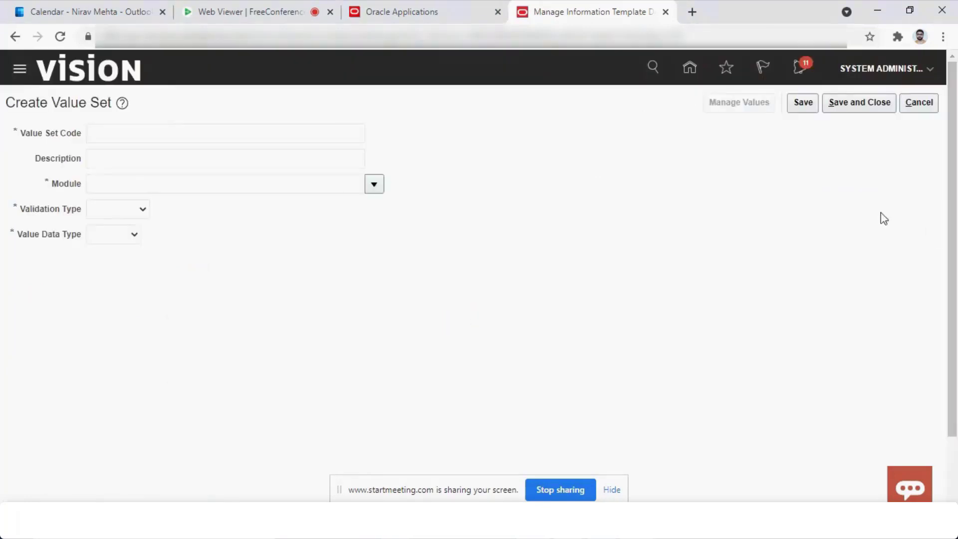
{"action": "left_click", "coordinate": [171, 129]}
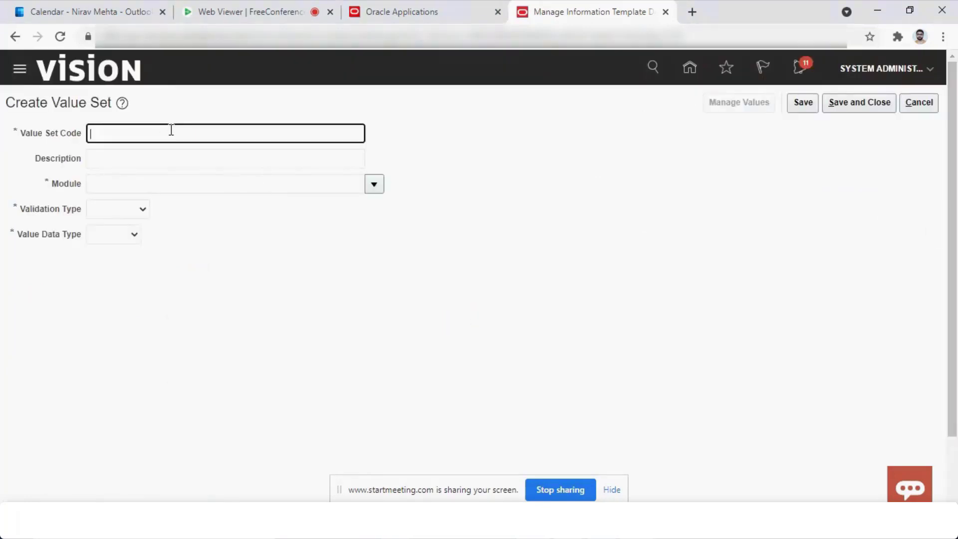
{"action": "left_click", "coordinate": [139, 215]}
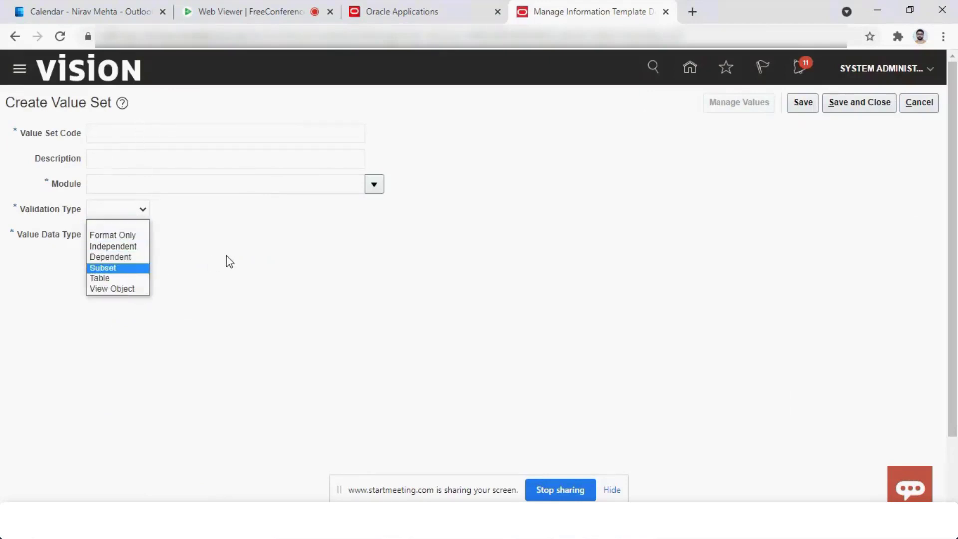
{"action": "left_click", "coordinate": [229, 261]}
{"action": "left_click", "coordinate": [123, 233]}
{"action": "left_click", "coordinate": [919, 102]}
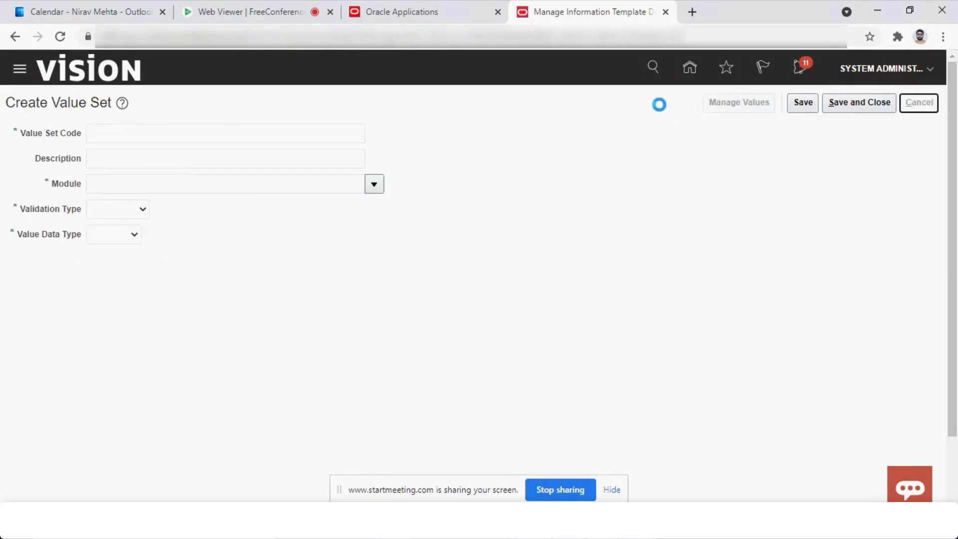
Cancel out of the segment, the context and the flexfield, and return to the Procurement setup task list.
{"action": "left_click", "coordinate": [920, 102]}
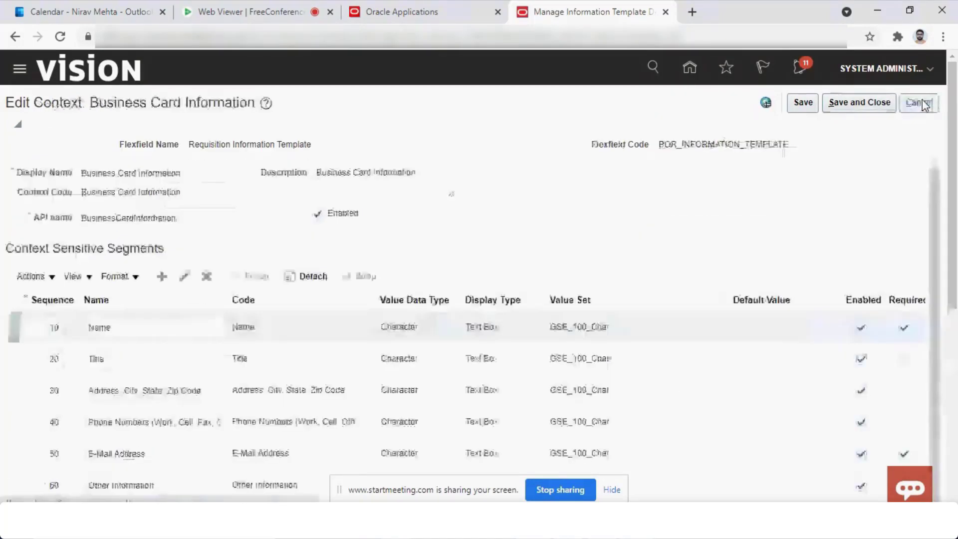
{"action": "left_click", "coordinate": [919, 102]}
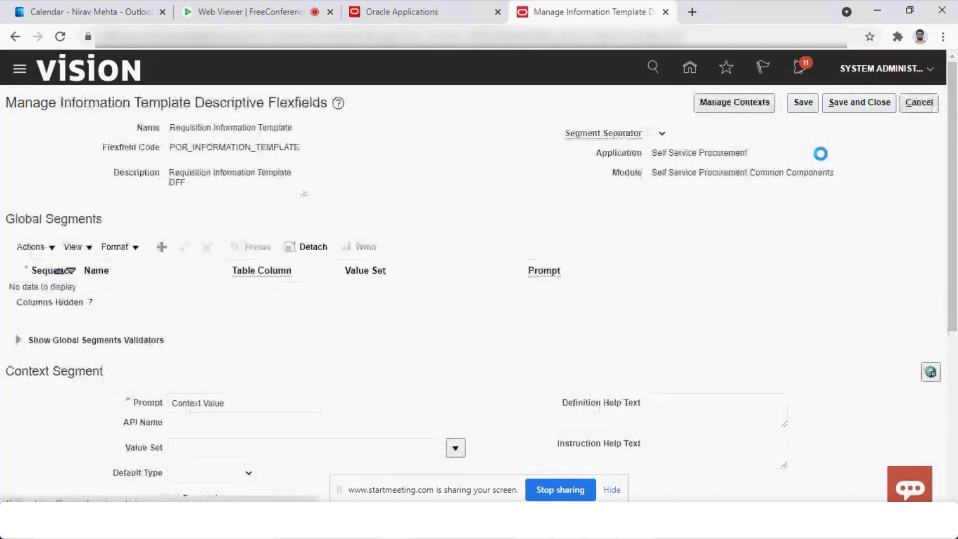
{"action": "left_click", "coordinate": [927, 100]}
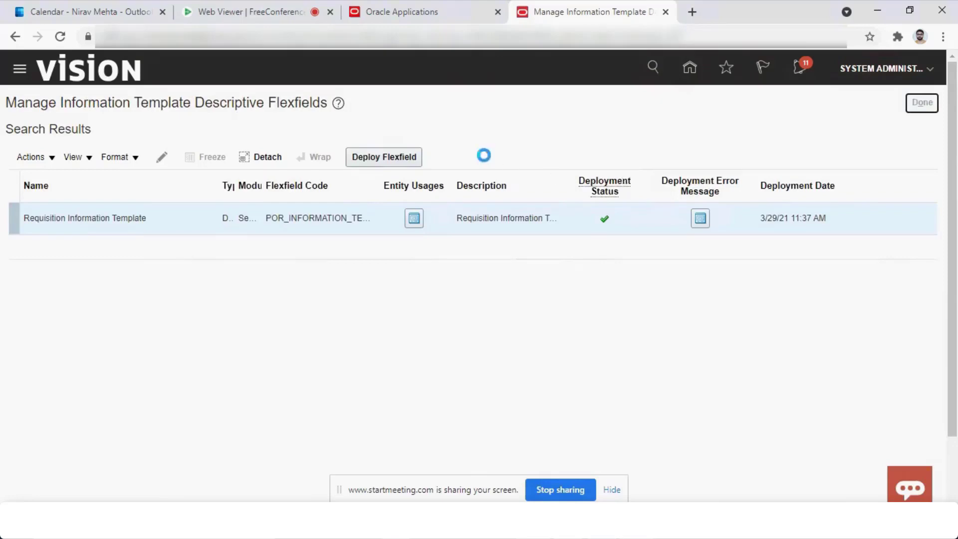
{"action": "key", "text": "BackSpace"}
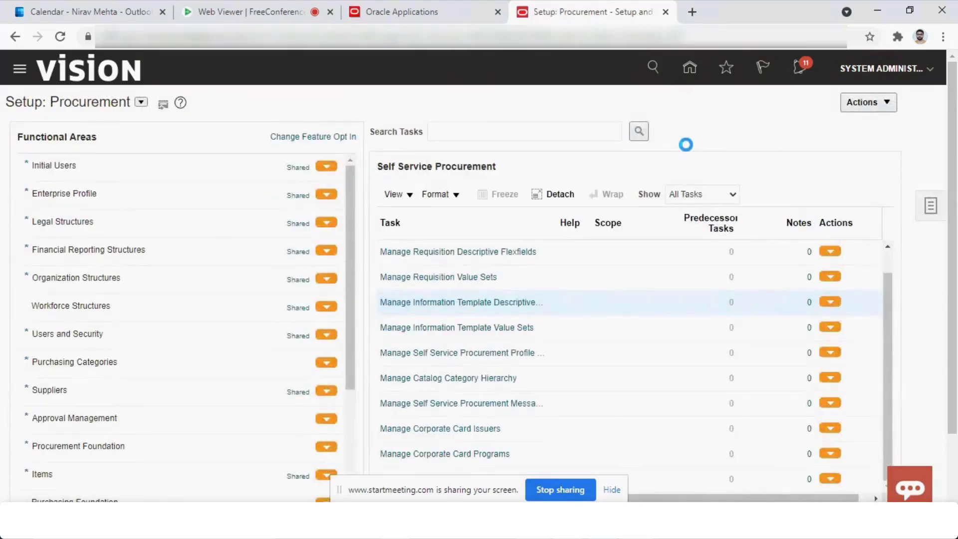
Go to the Procurement apps on the Oracle Applications home page, looking briefly at the Book1 notes in Excel.
{"action": "left_click", "coordinate": [387, 1]}
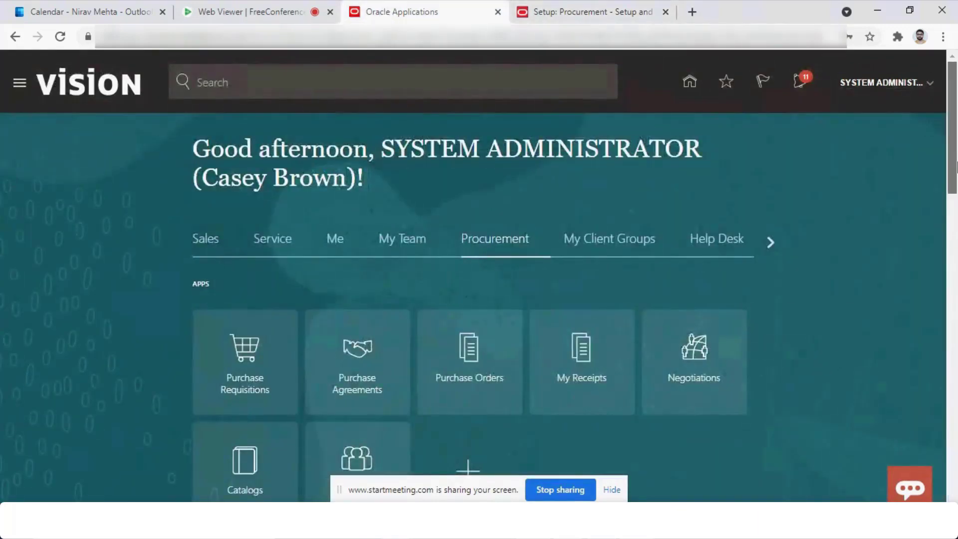
{"action": "scroll", "coordinate": [955, 168], "scroll_direction": "down", "scroll_amount": 4}
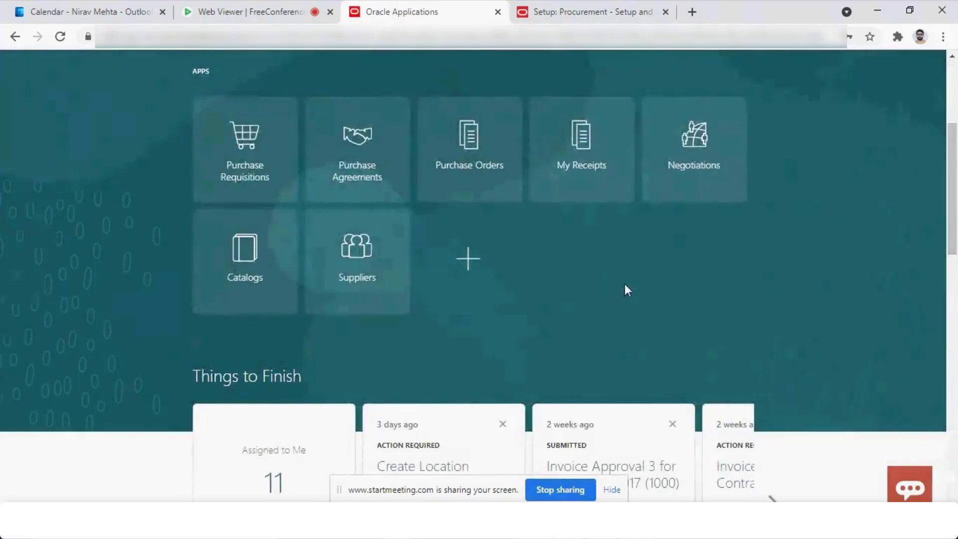
{"action": "key", "text": "alt+Tab"}
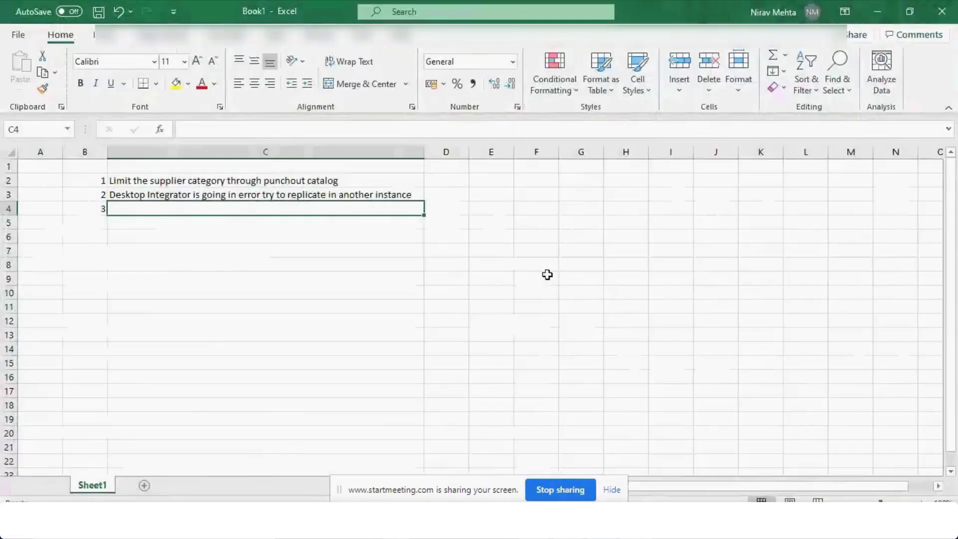
{"action": "key", "text": "alt+Tab"}
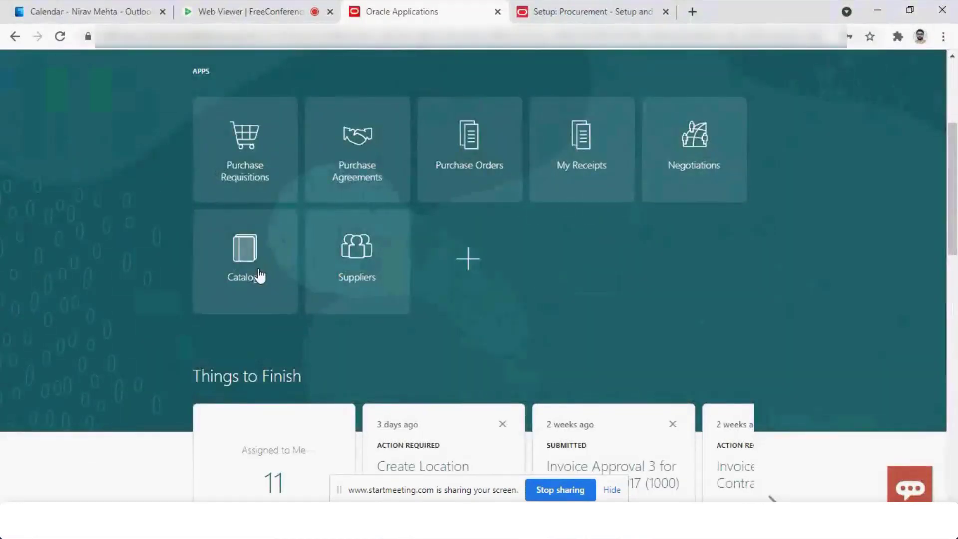